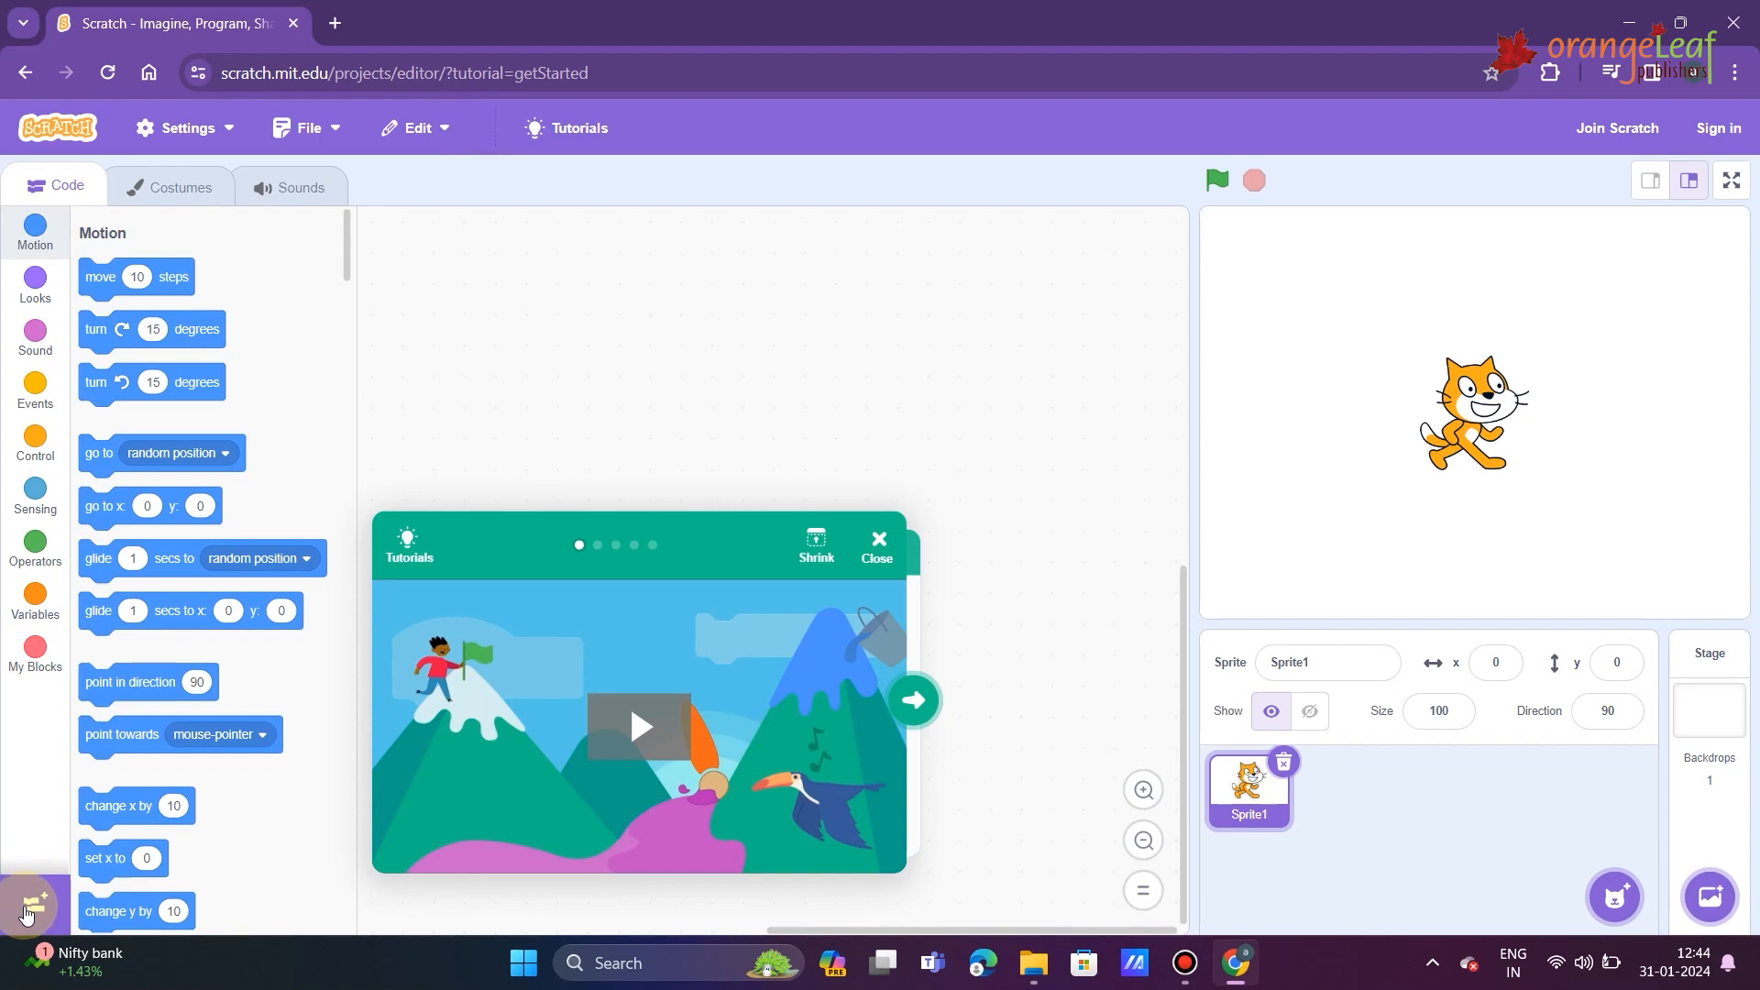
- Add the Pen extension from the extension library and dismiss the tutorial card
{"action": "left_click", "coordinate": [26, 915]}
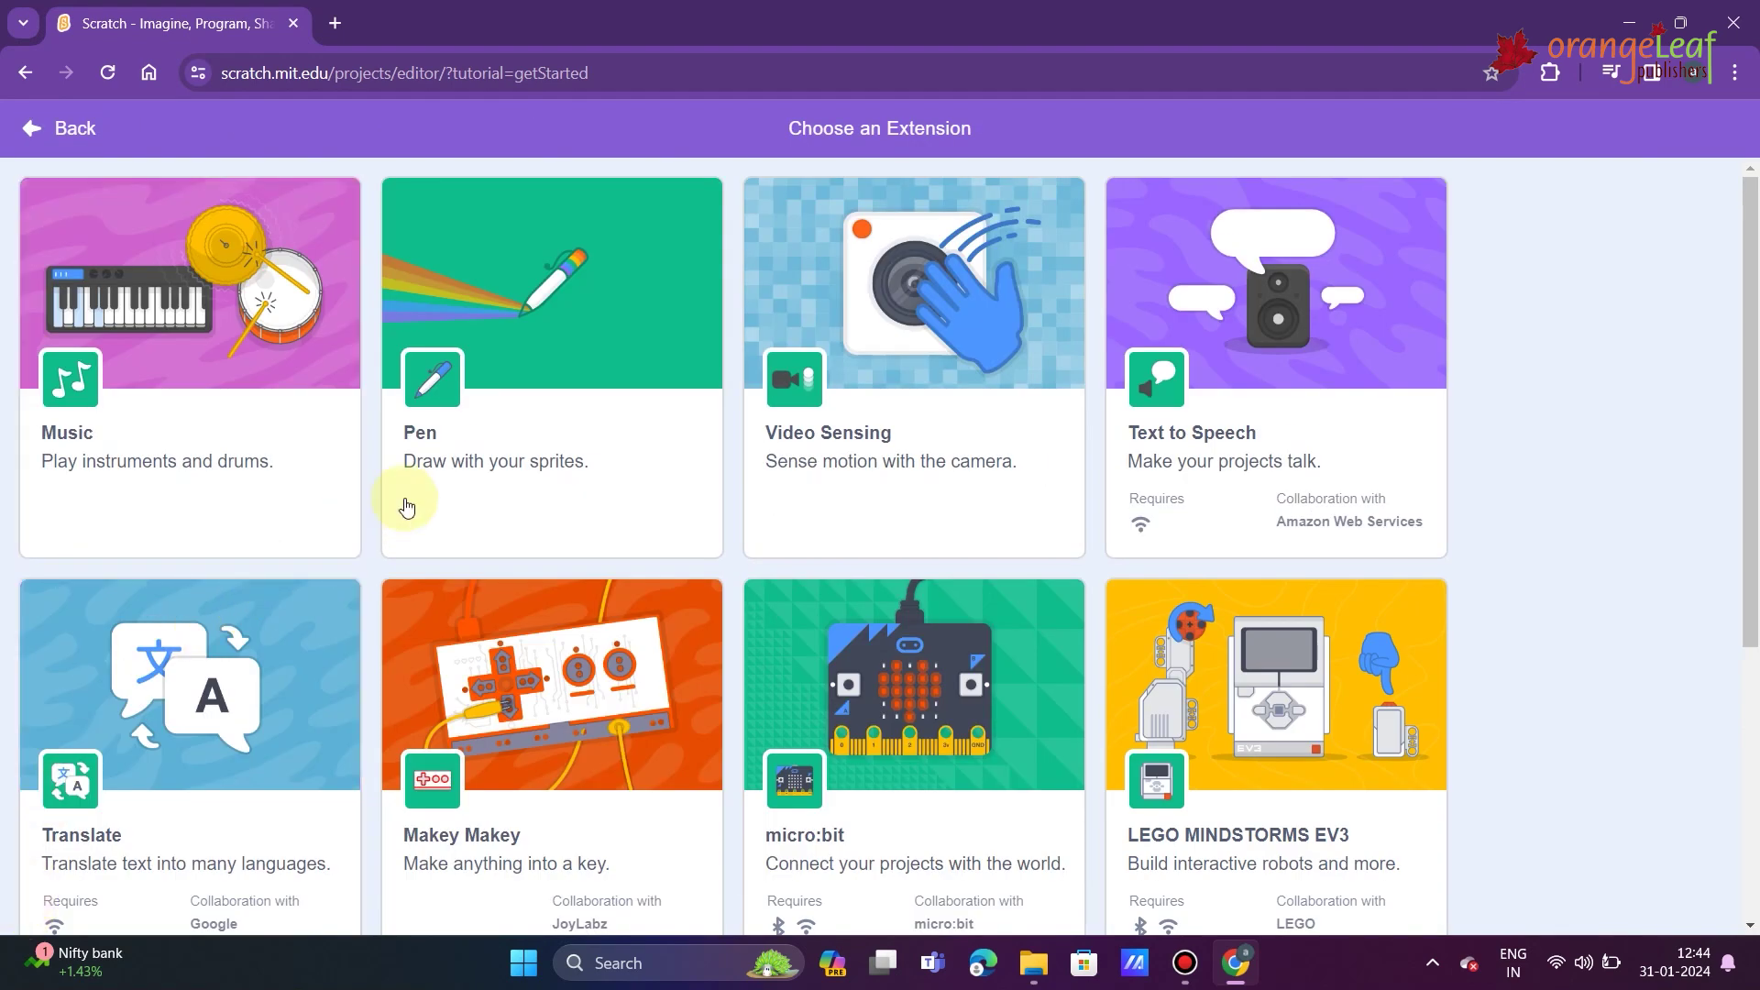
{"action": "left_click", "coordinate": [453, 501]}
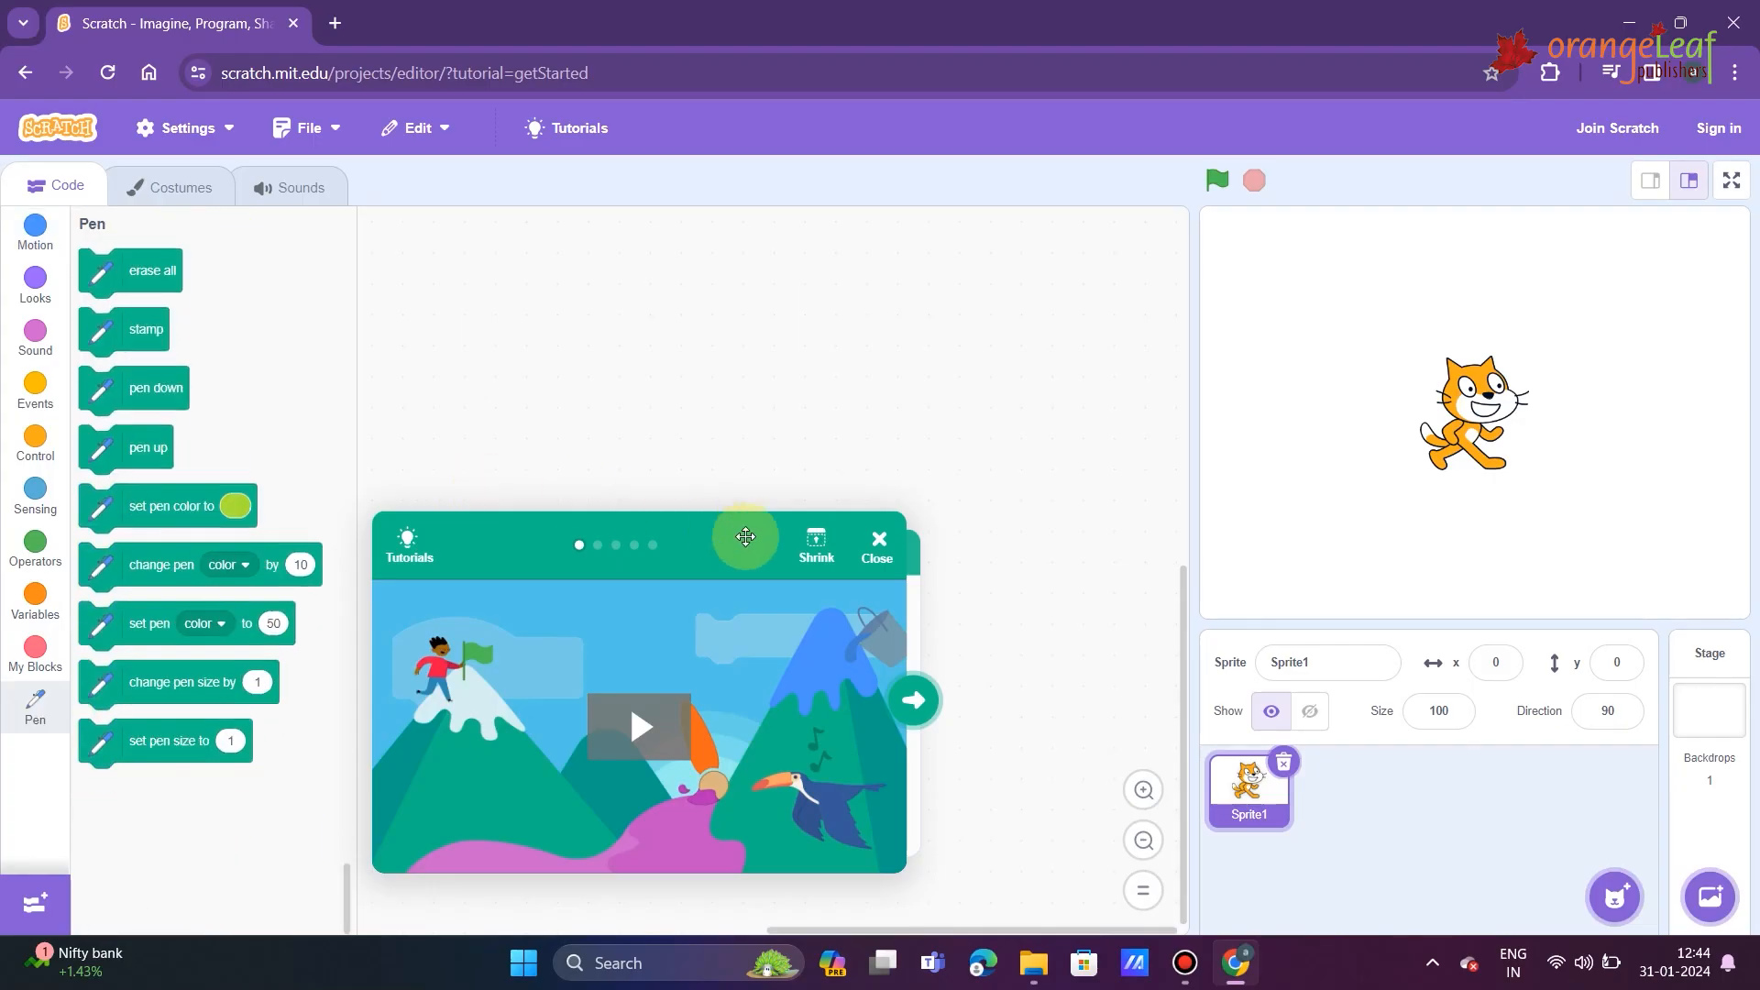
{"action": "left_click", "coordinate": [879, 544]}
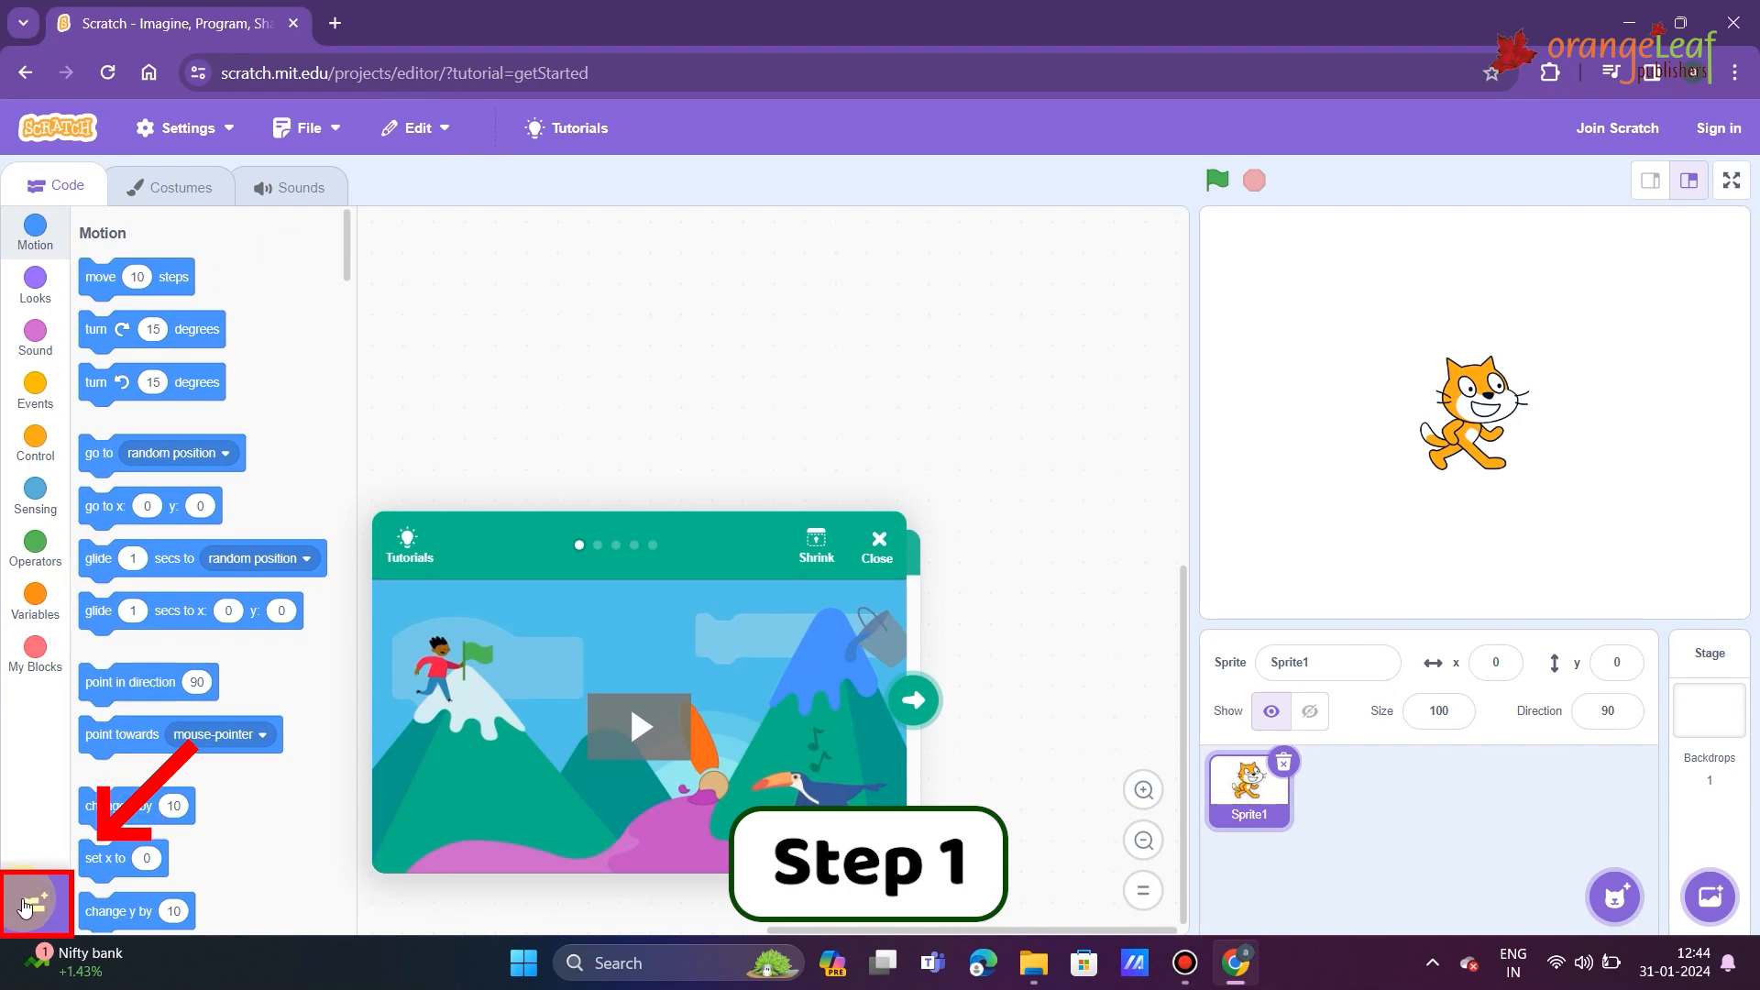
- Add the Pen extension a second time as a repeat demonstration
{"action": "left_click", "coordinate": [28, 904]}
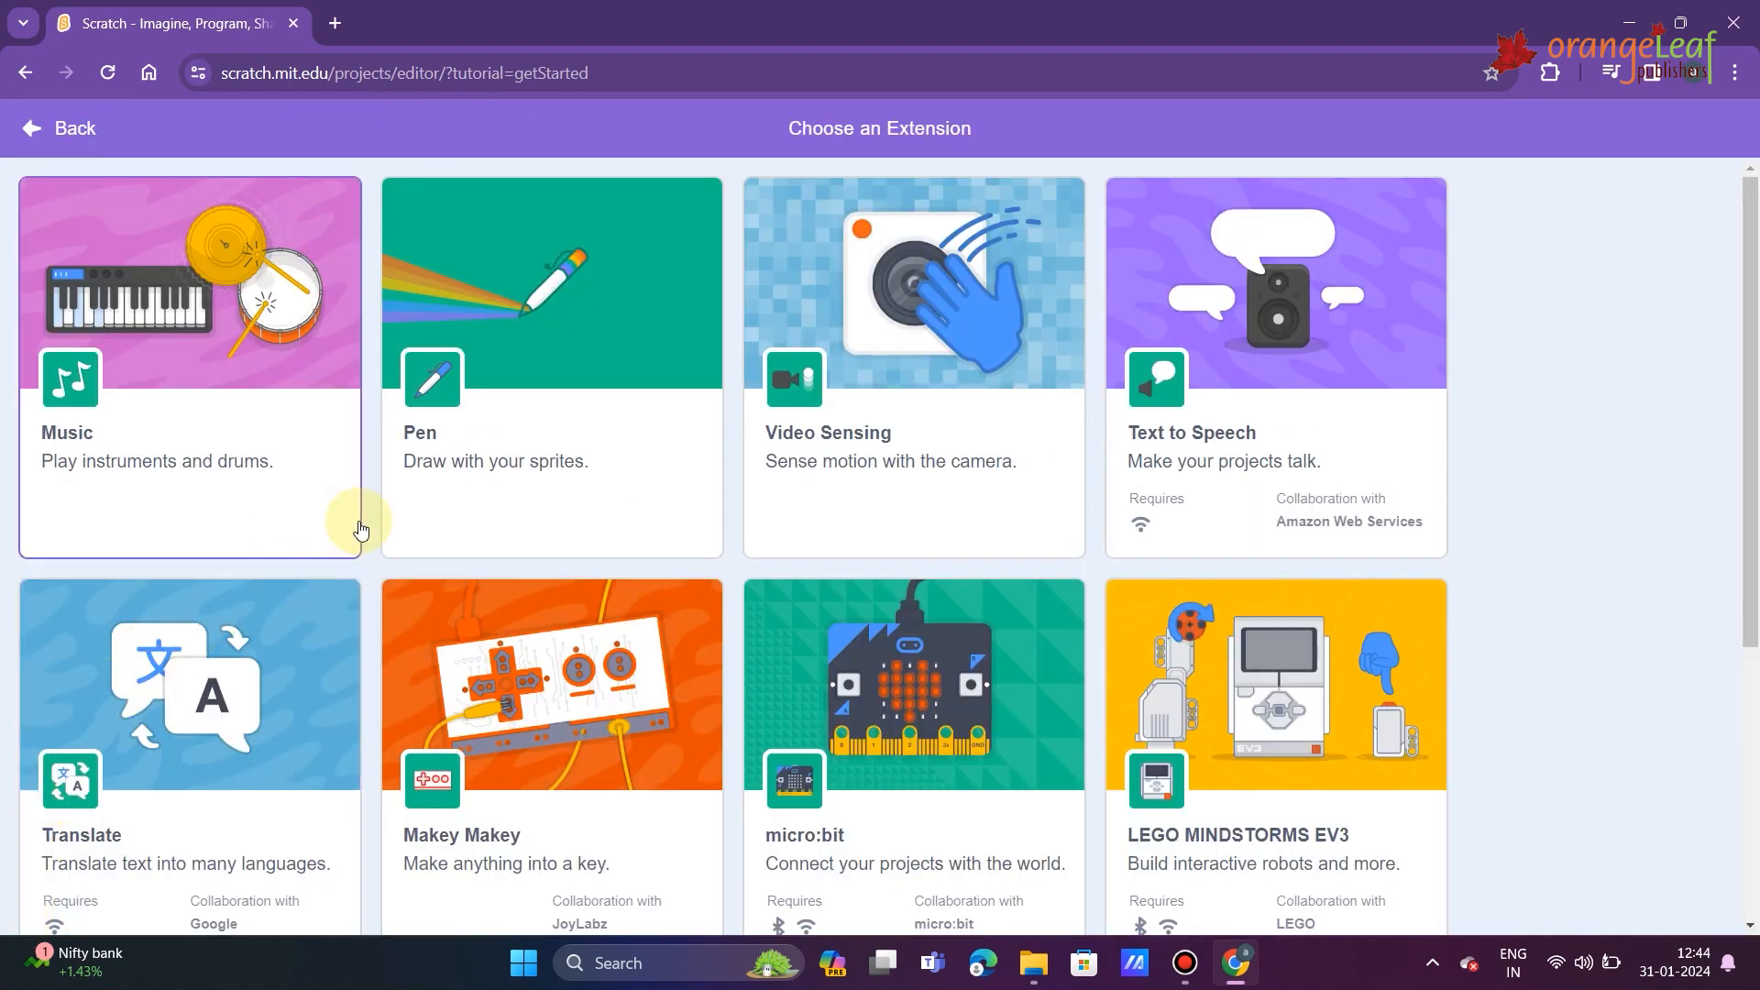
{"action": "left_click", "coordinate": [450, 501]}
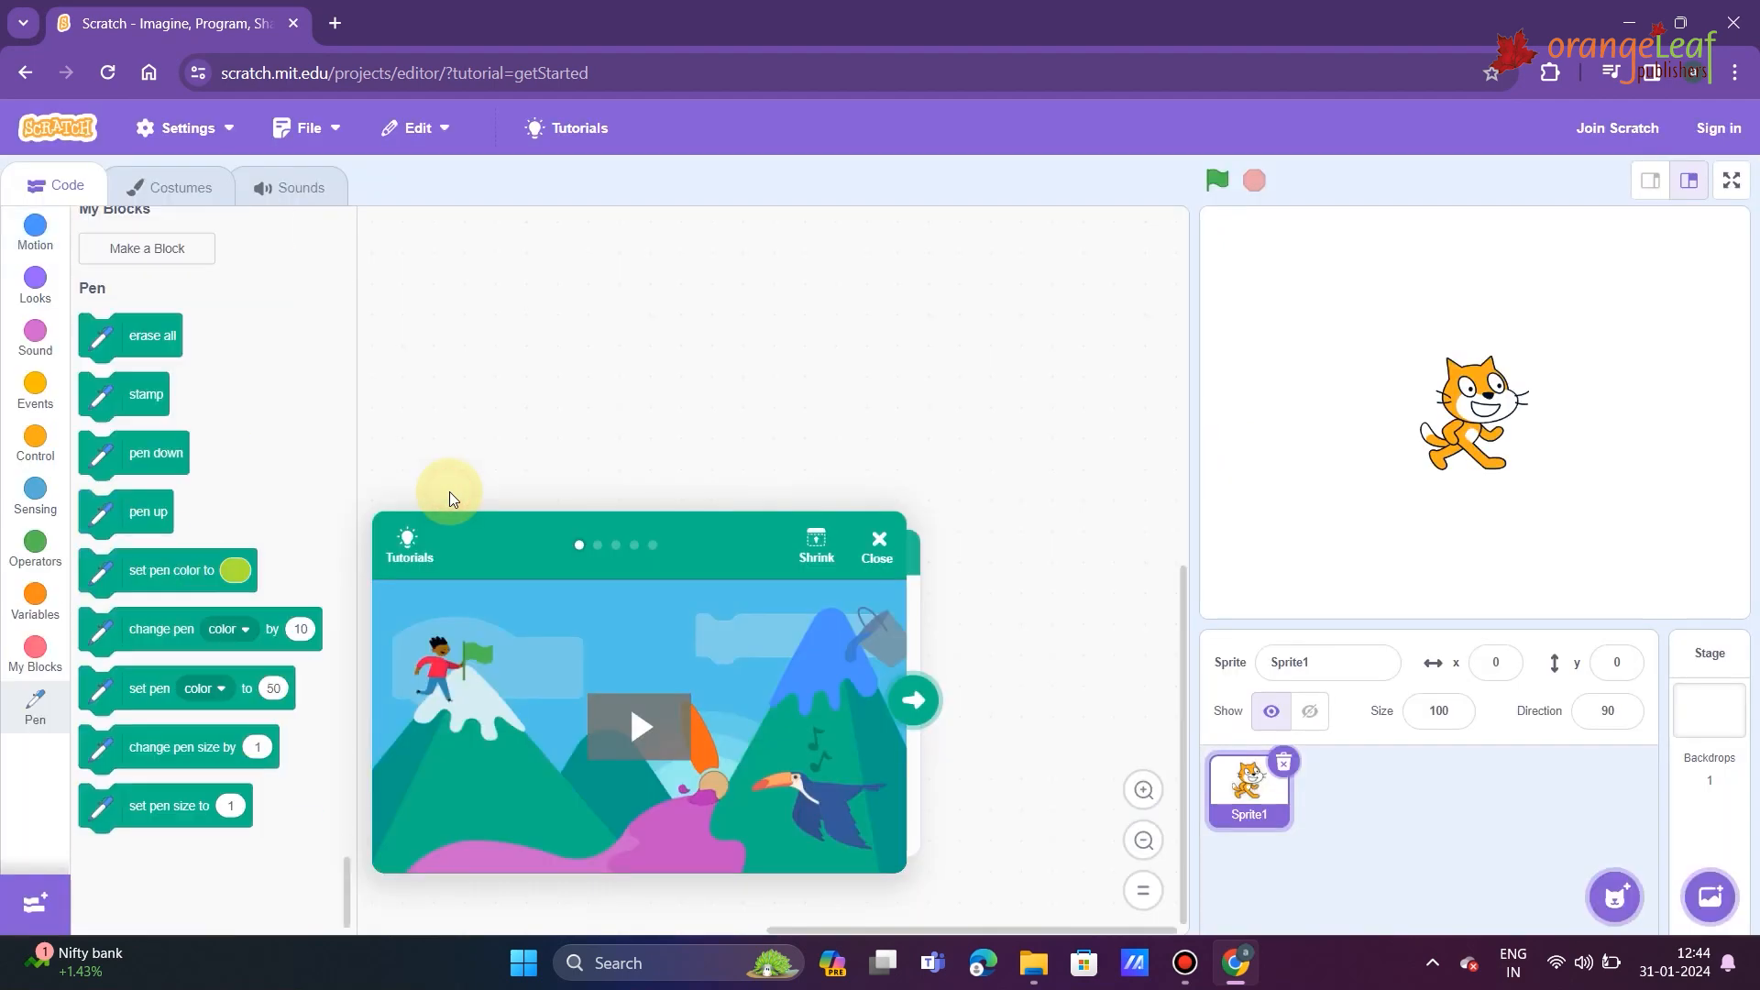
- Run a script with erase all to clear the stage and reposition the cat
{"action": "left_click", "coordinate": [870, 558]}
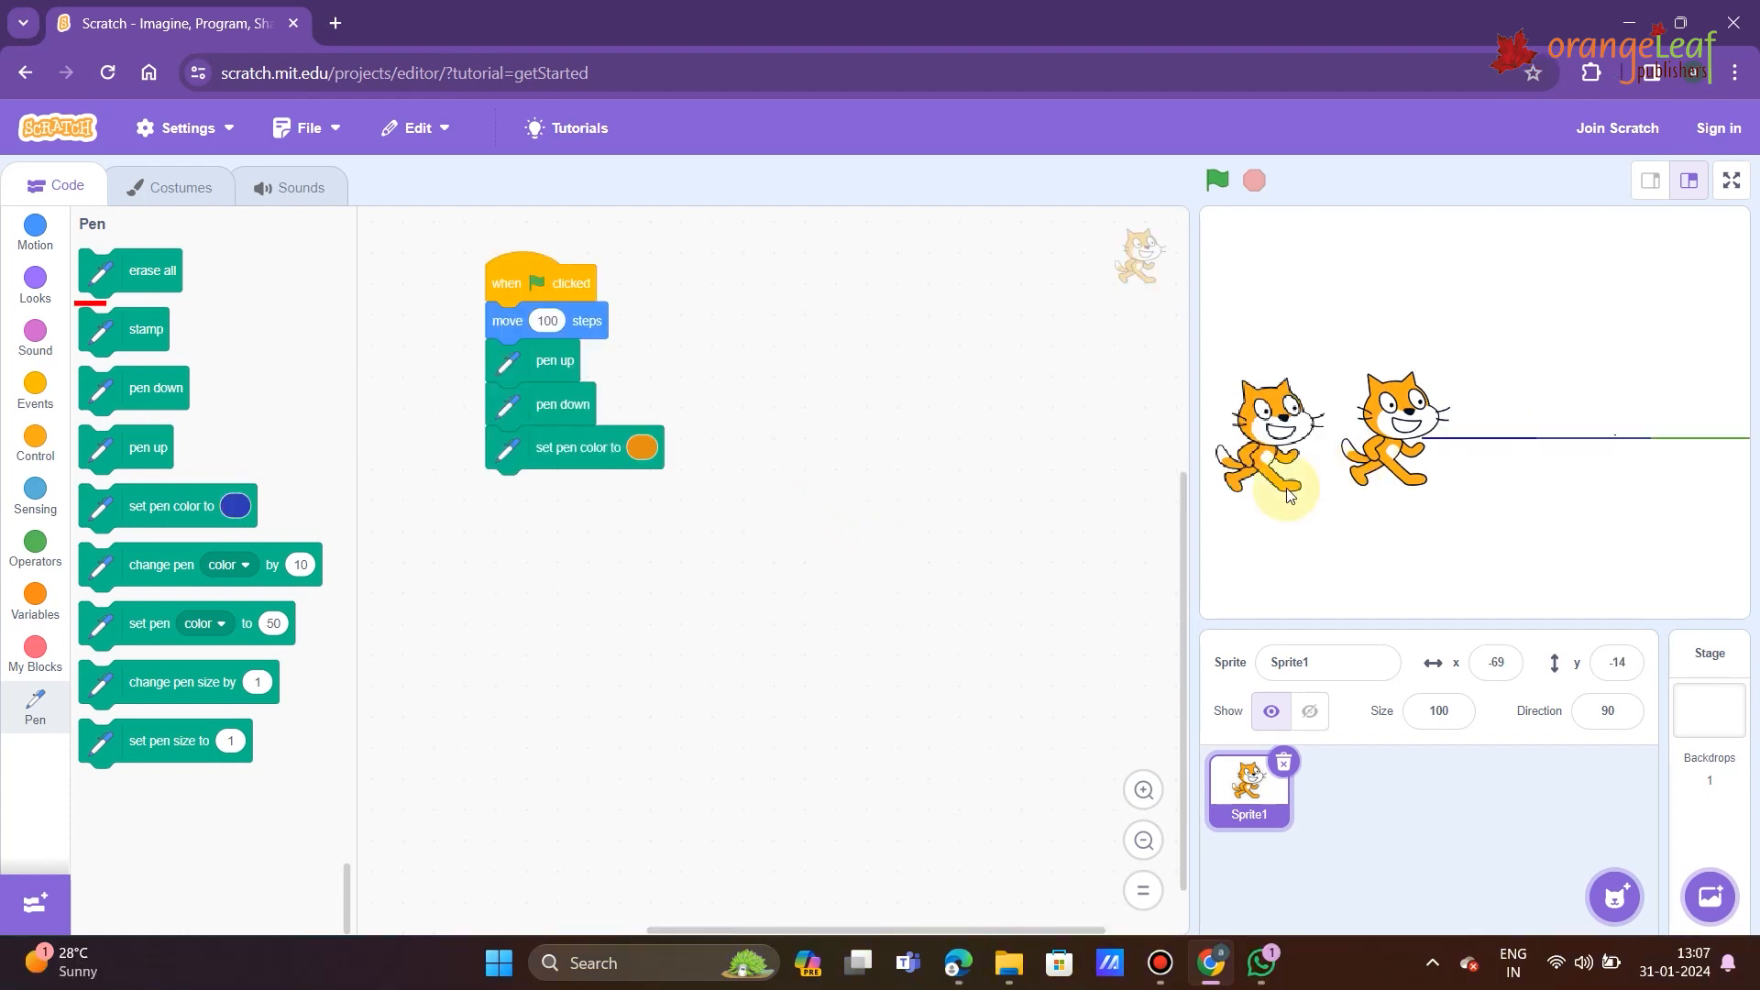
{"action": "mouse_move", "coordinate": [137, 271]}
{"action": "left_mouse_down"}
{"action": "mouse_move", "coordinate": [544, 534]}
{"action": "mouse_move", "coordinate": [544, 496]}
{"action": "left_mouse_up"}
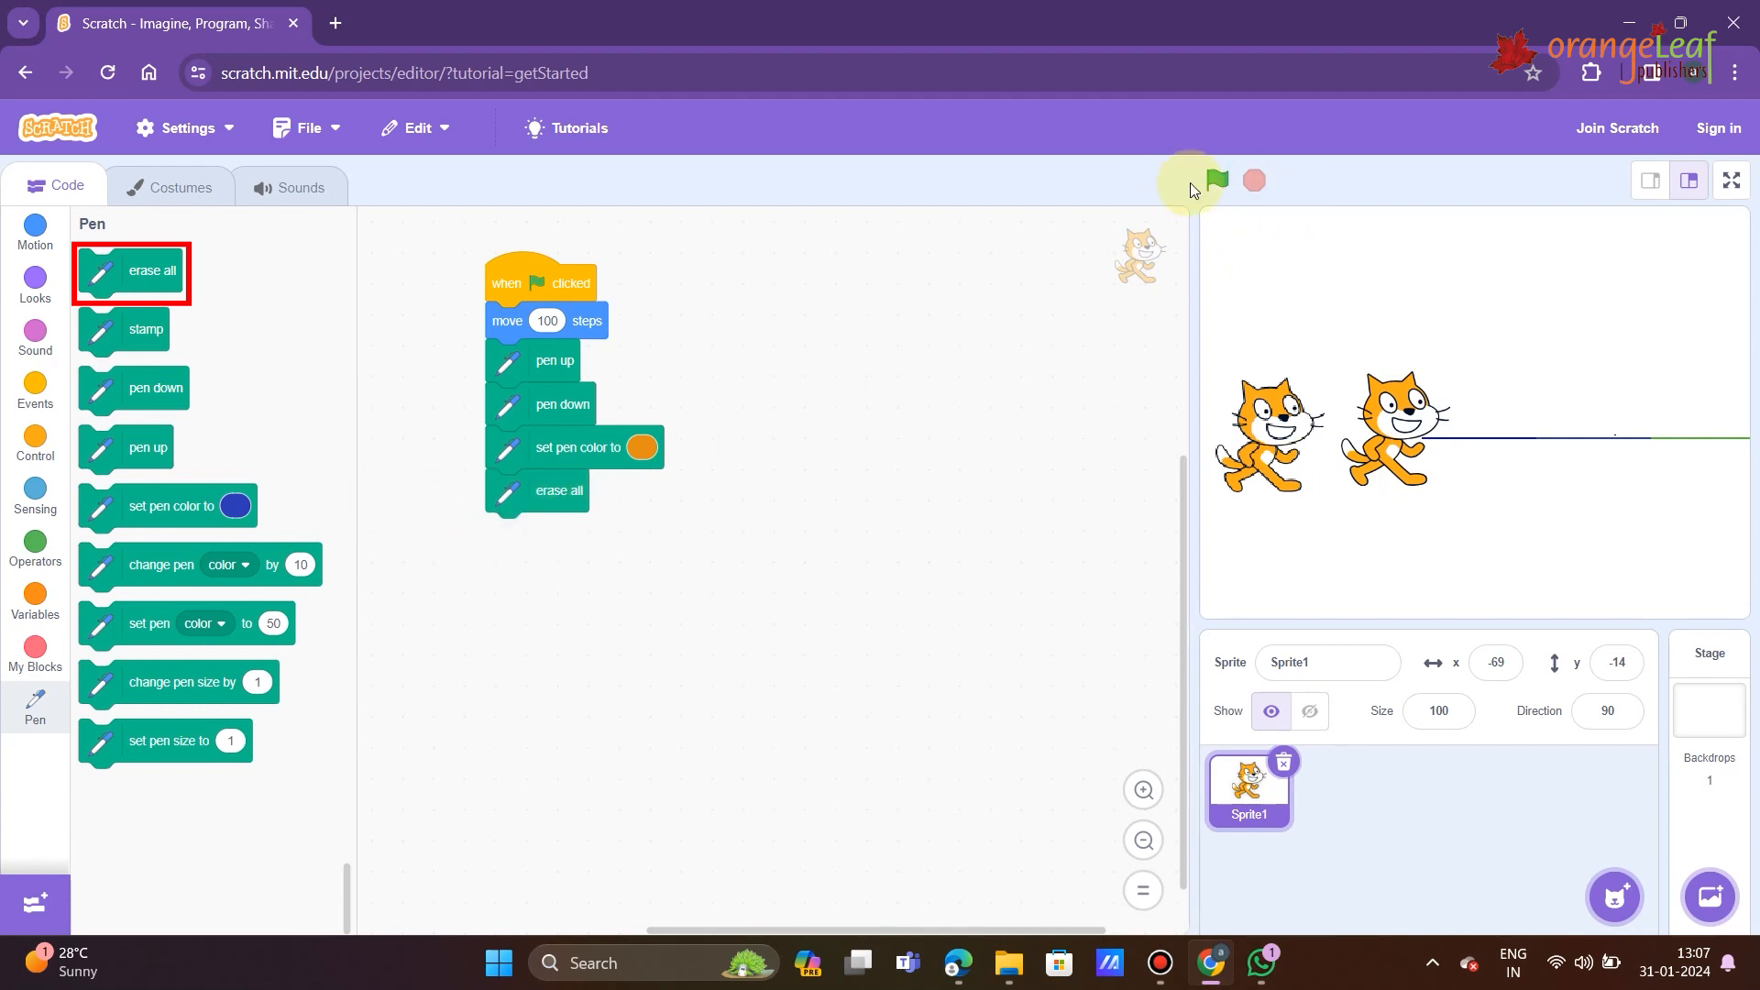
{"action": "left_click", "coordinate": [1218, 180]}
{"action": "left_click_drag", "start_coordinate": [1430, 441], "coordinate": [1458, 447]}
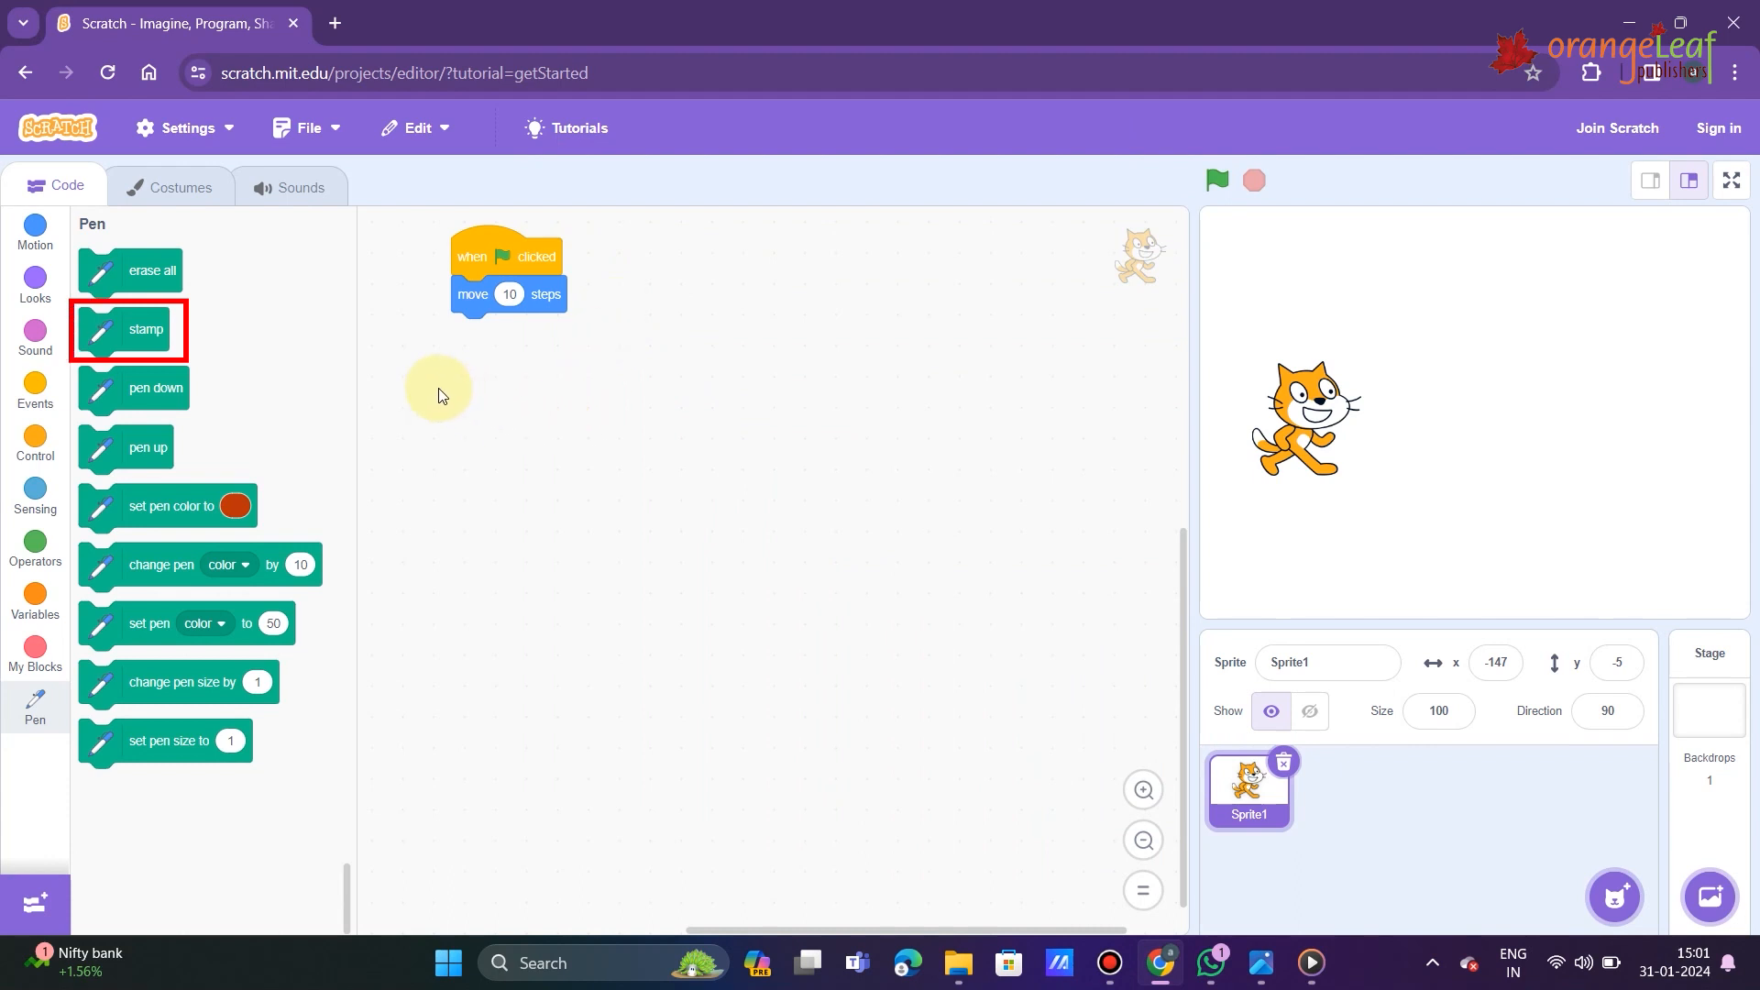
- Run a stamp block under move, then drag the cat away from its stamped copy
{"action": "left_click", "coordinate": [149, 337]}
{"action": "left_click_drag", "start_coordinate": [154, 339], "coordinate": [523, 360]}
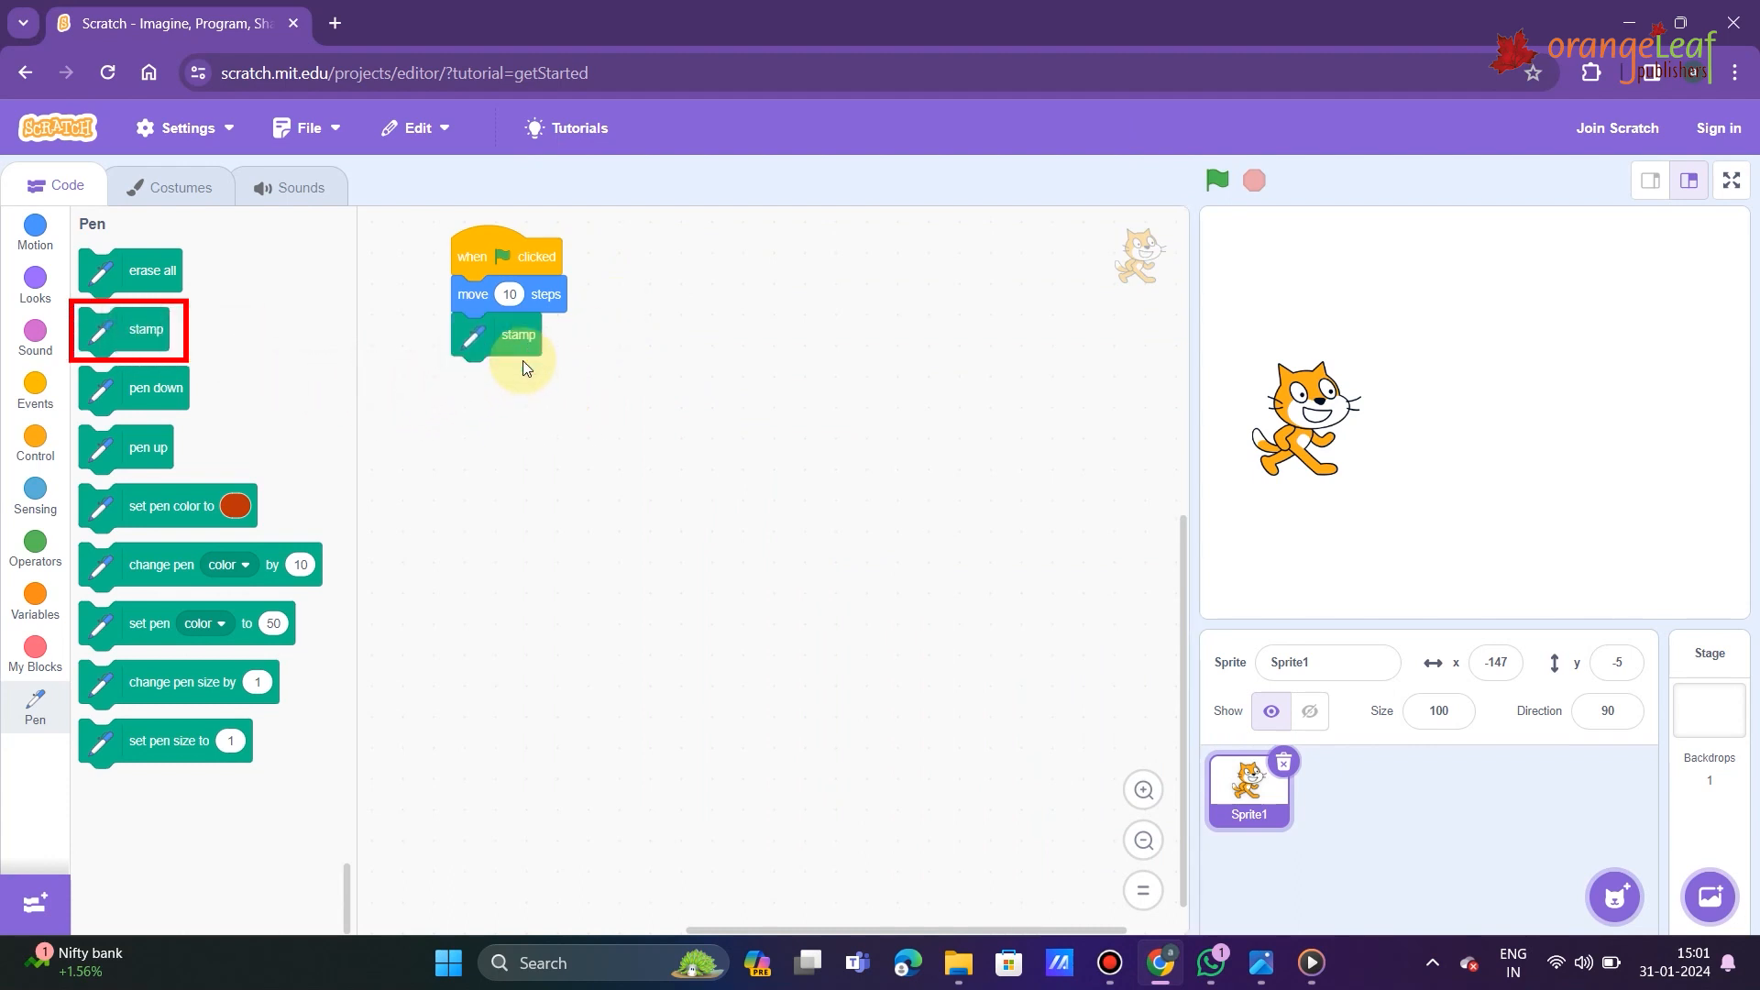
{"action": "left_click", "coordinate": [1217, 190]}
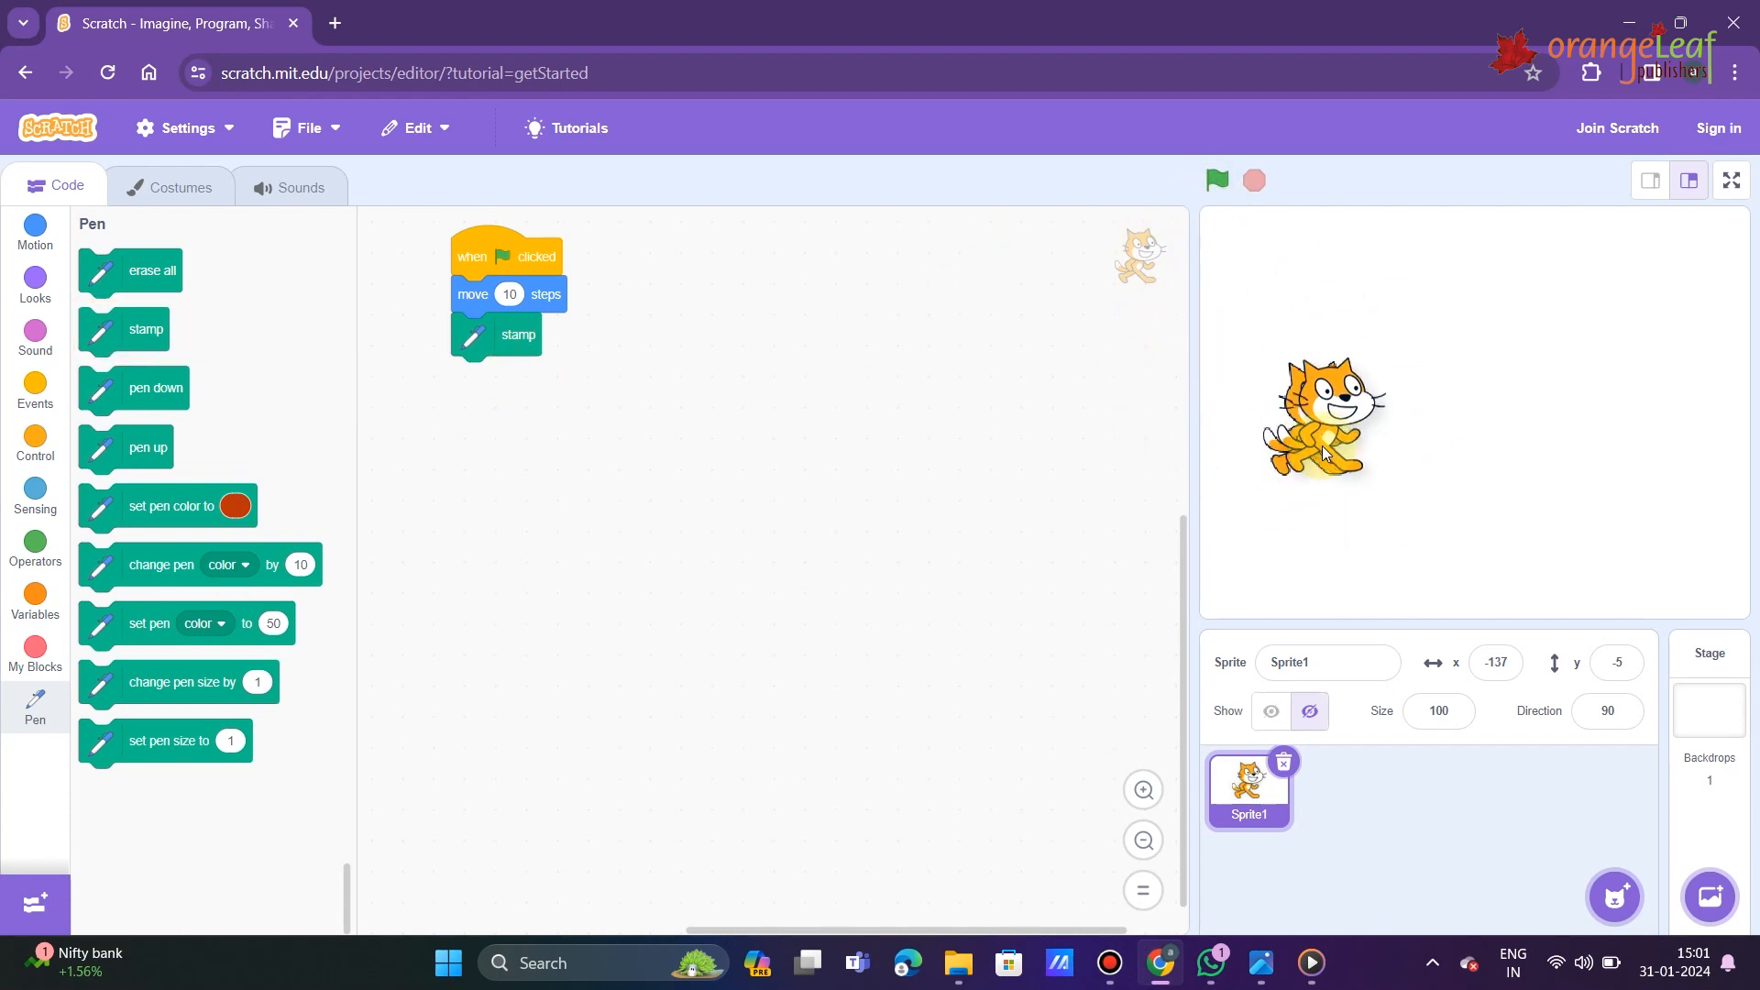
{"action": "left_click_drag", "start_coordinate": [1304, 471], "coordinate": [1517, 450]}
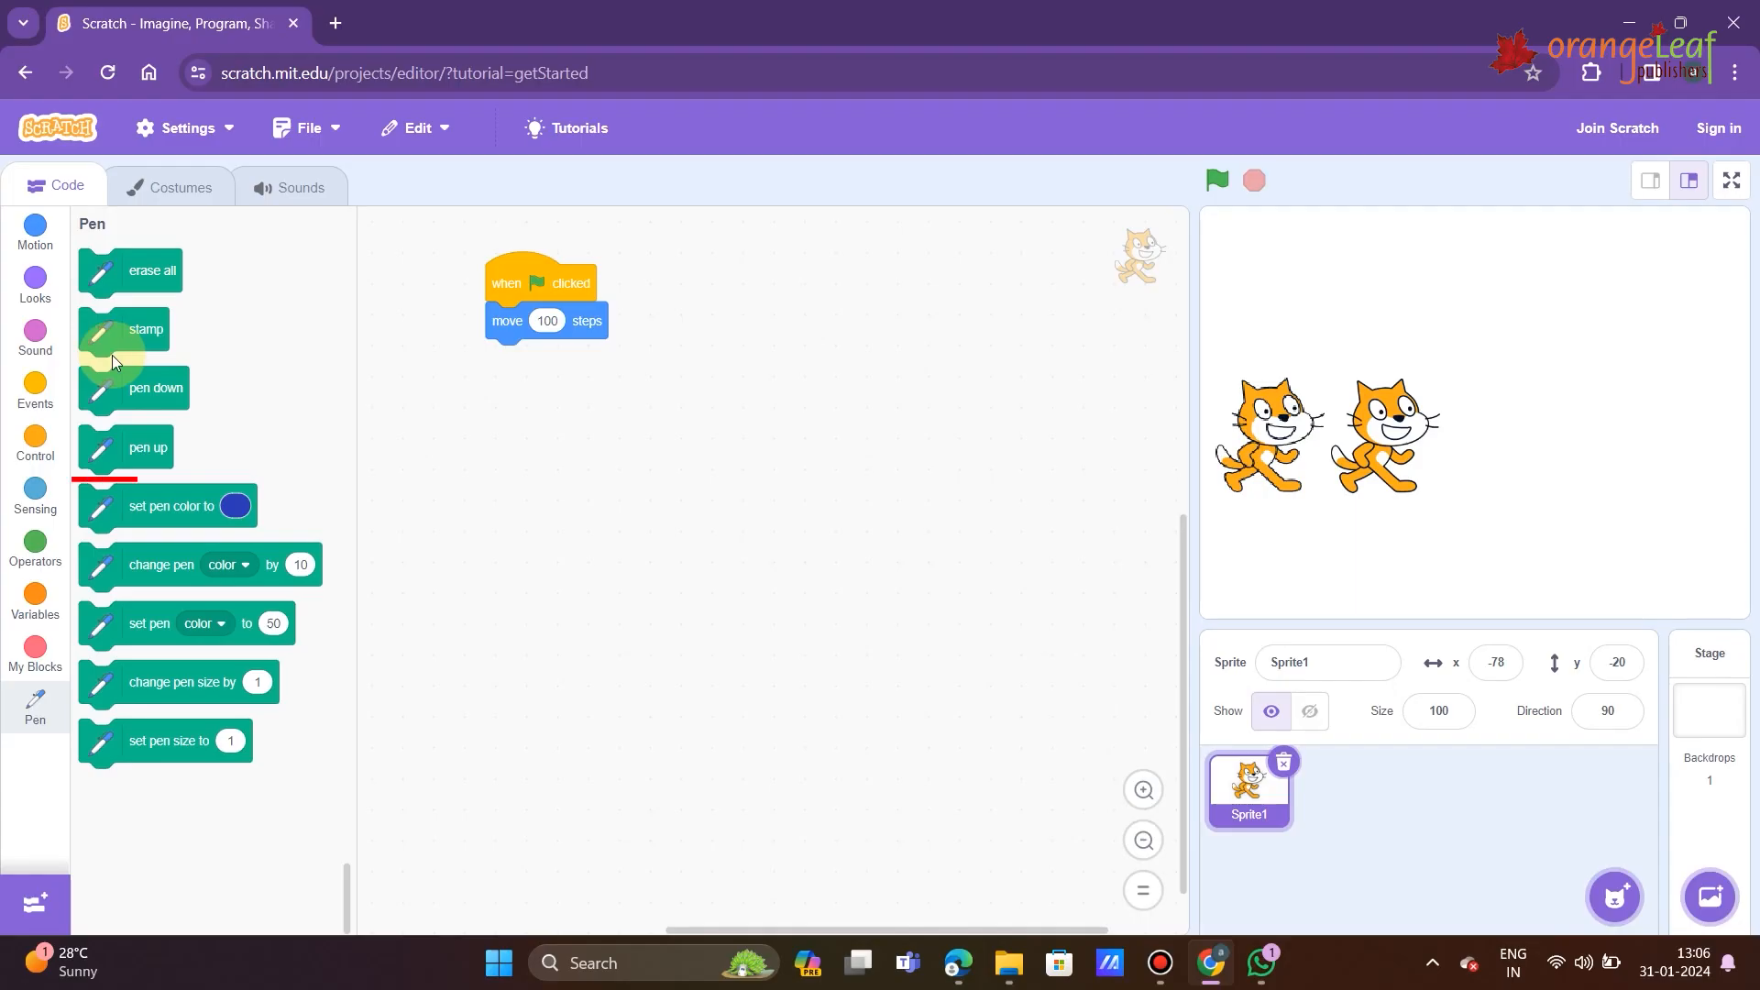
- Run the script with pen up, then repeatedly with pen down to extend the line
{"action": "mouse_move", "coordinate": [141, 448]}
{"action": "left_mouse_down"}
{"action": "mouse_move", "coordinate": [546, 449]}
{"action": "mouse_move", "coordinate": [554, 368]}
{"action": "left_mouse_up"}
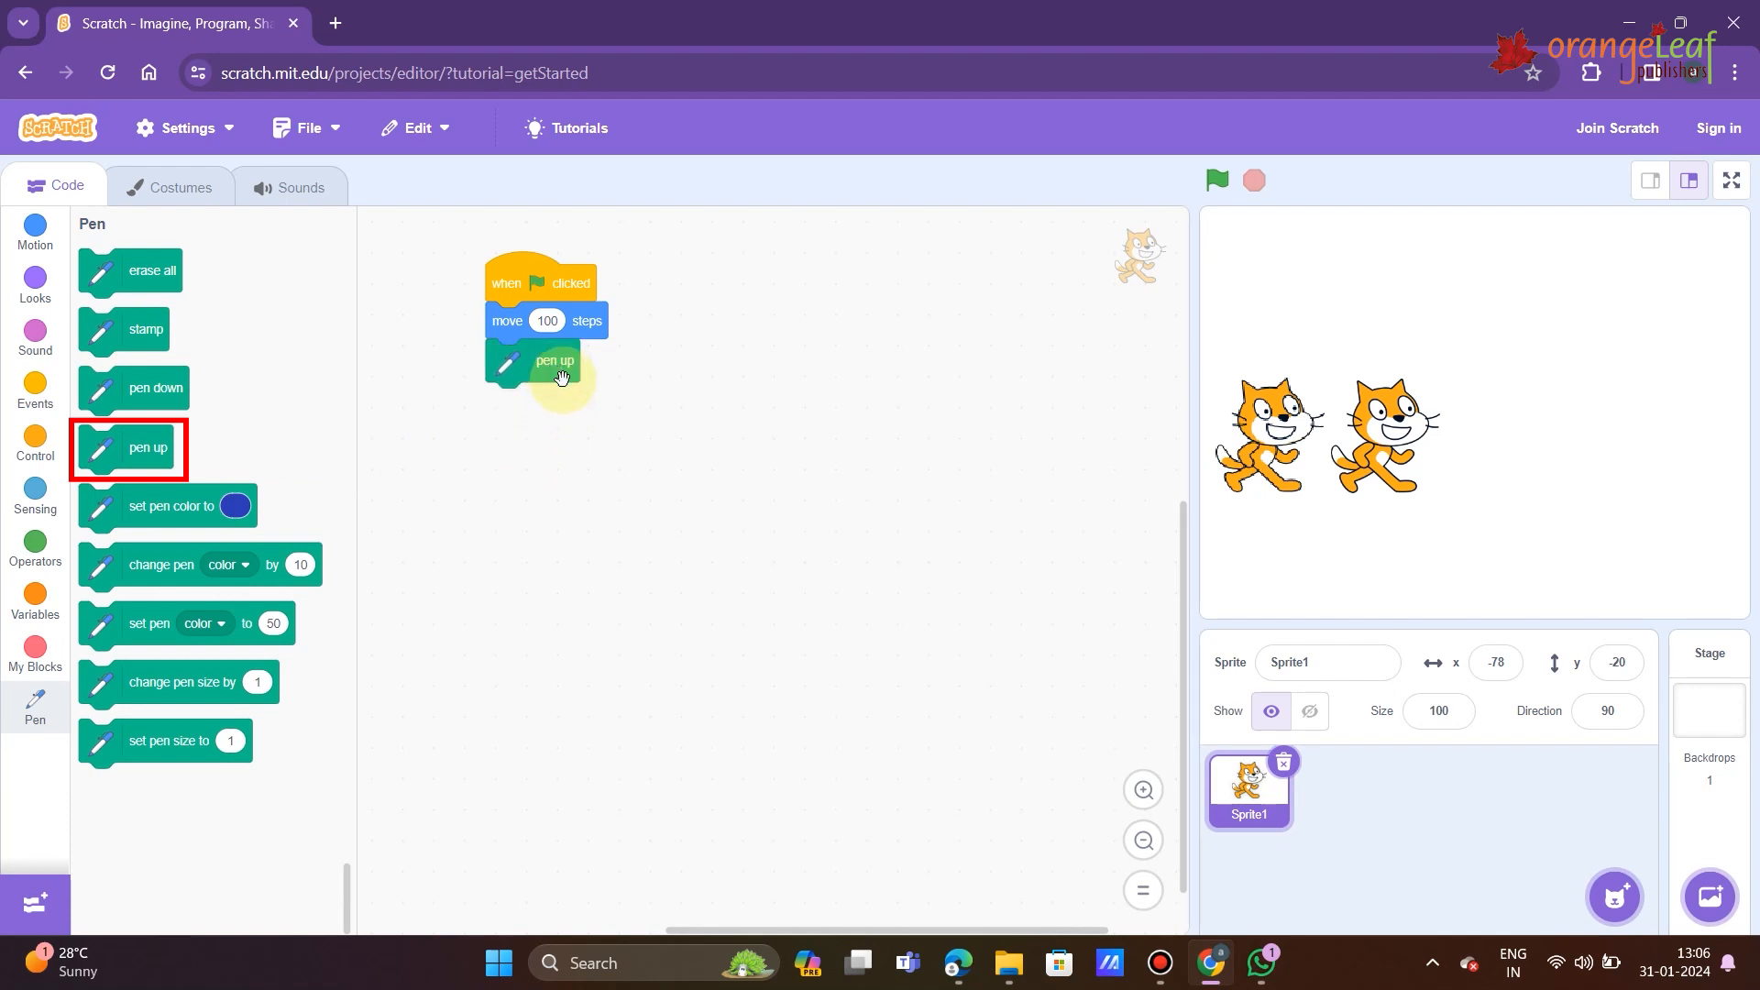
{"action": "left_click", "coordinate": [1218, 180]}
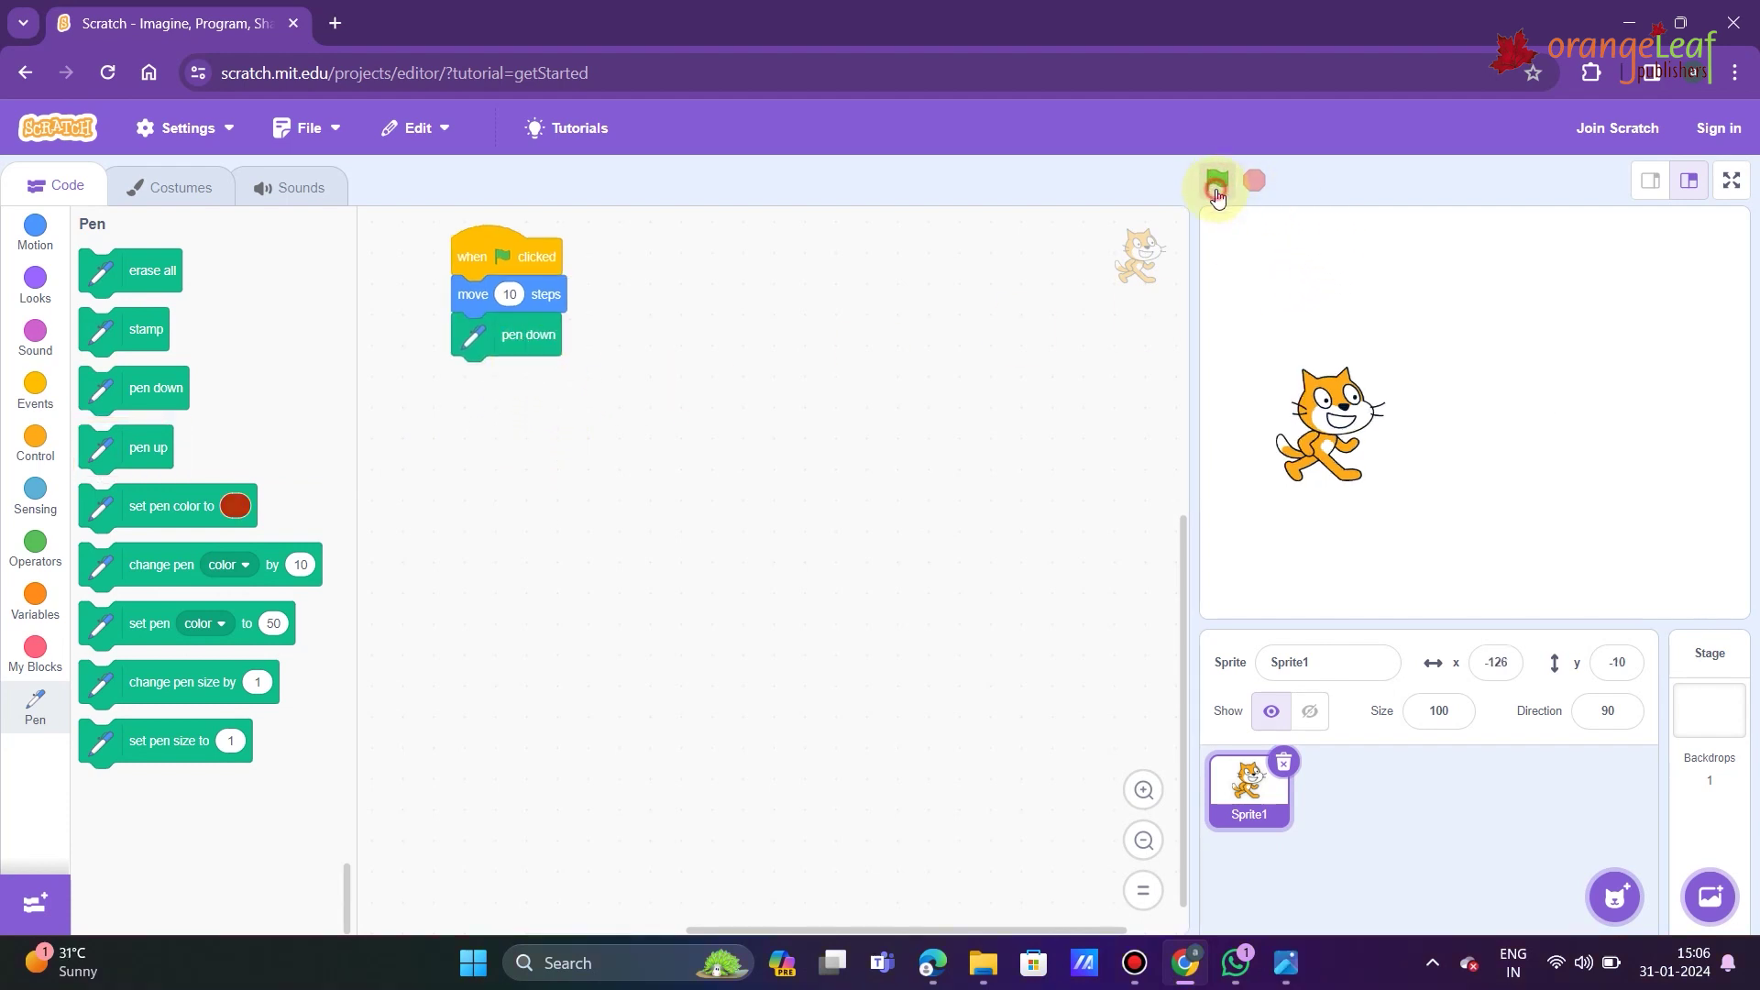
{"action": "left_click", "coordinate": [1218, 190]}
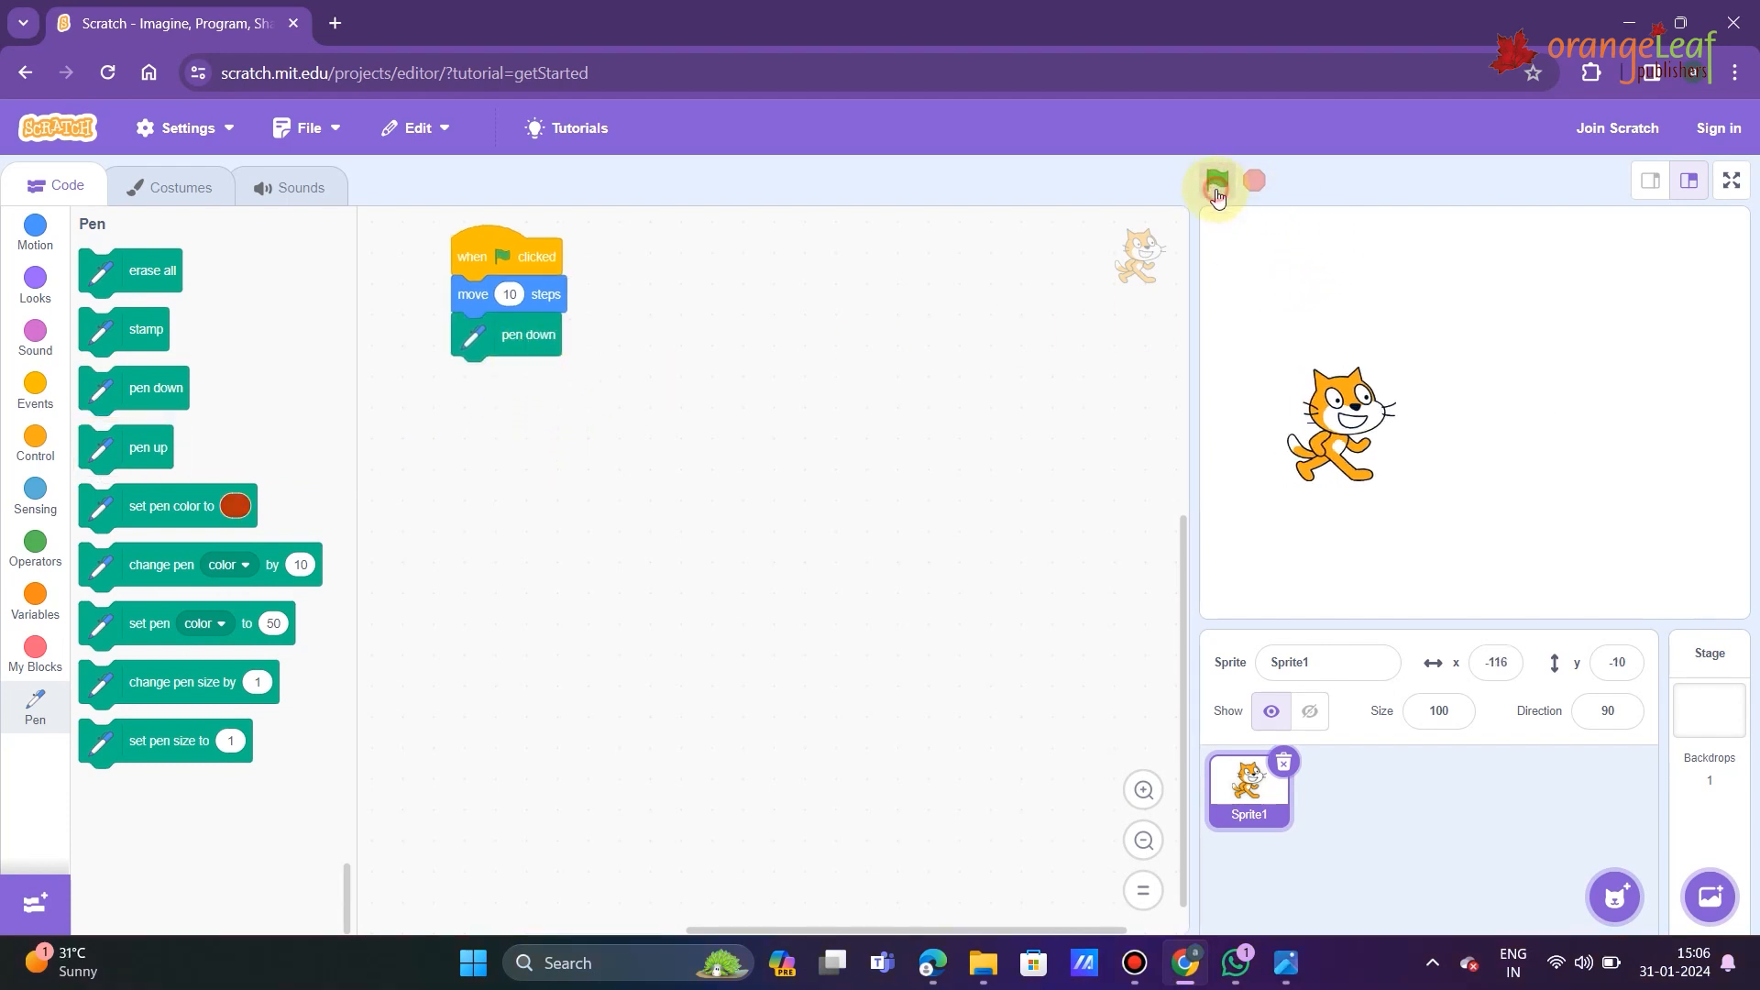
{"action": "left_click", "coordinate": [1218, 190]}
{"action": "left_click", "coordinate": [1218, 190]}
{"action": "left_click", "coordinate": [1218, 190]}
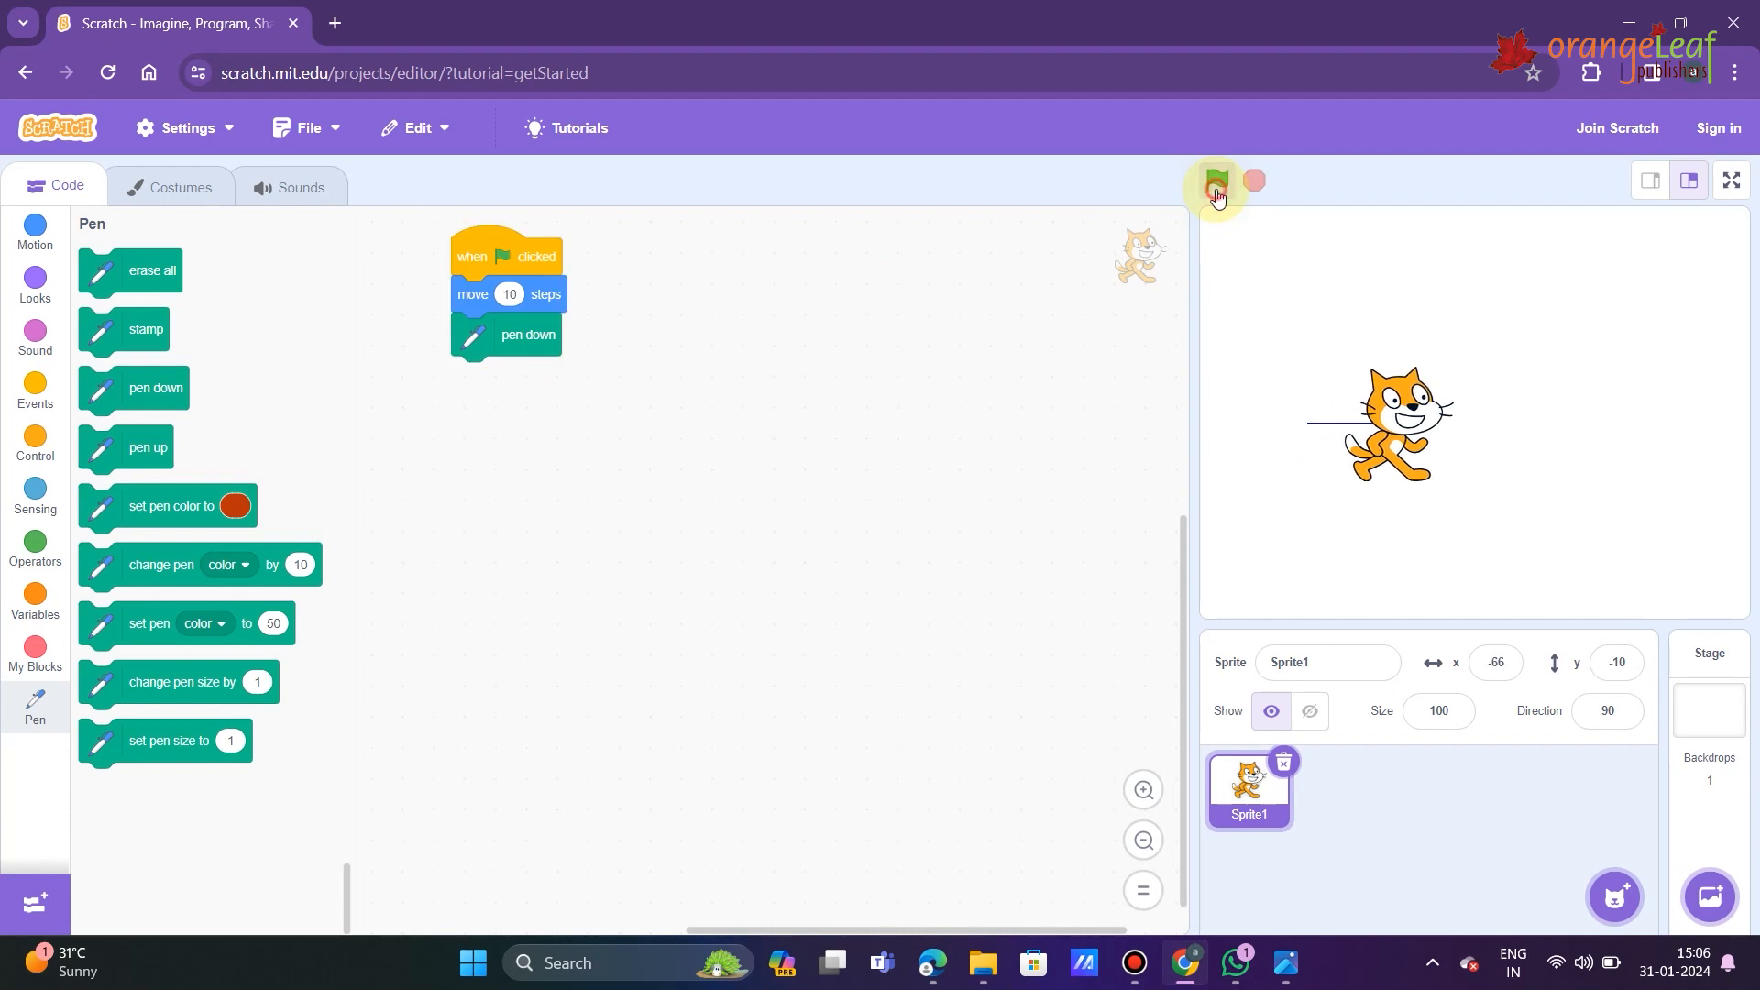
{"action": "left_click", "coordinate": [1217, 190]}
{"action": "left_click", "coordinate": [1218, 191]}
{"action": "left_click", "coordinate": [1217, 189]}
{"action": "left_click", "coordinate": [1218, 191]}
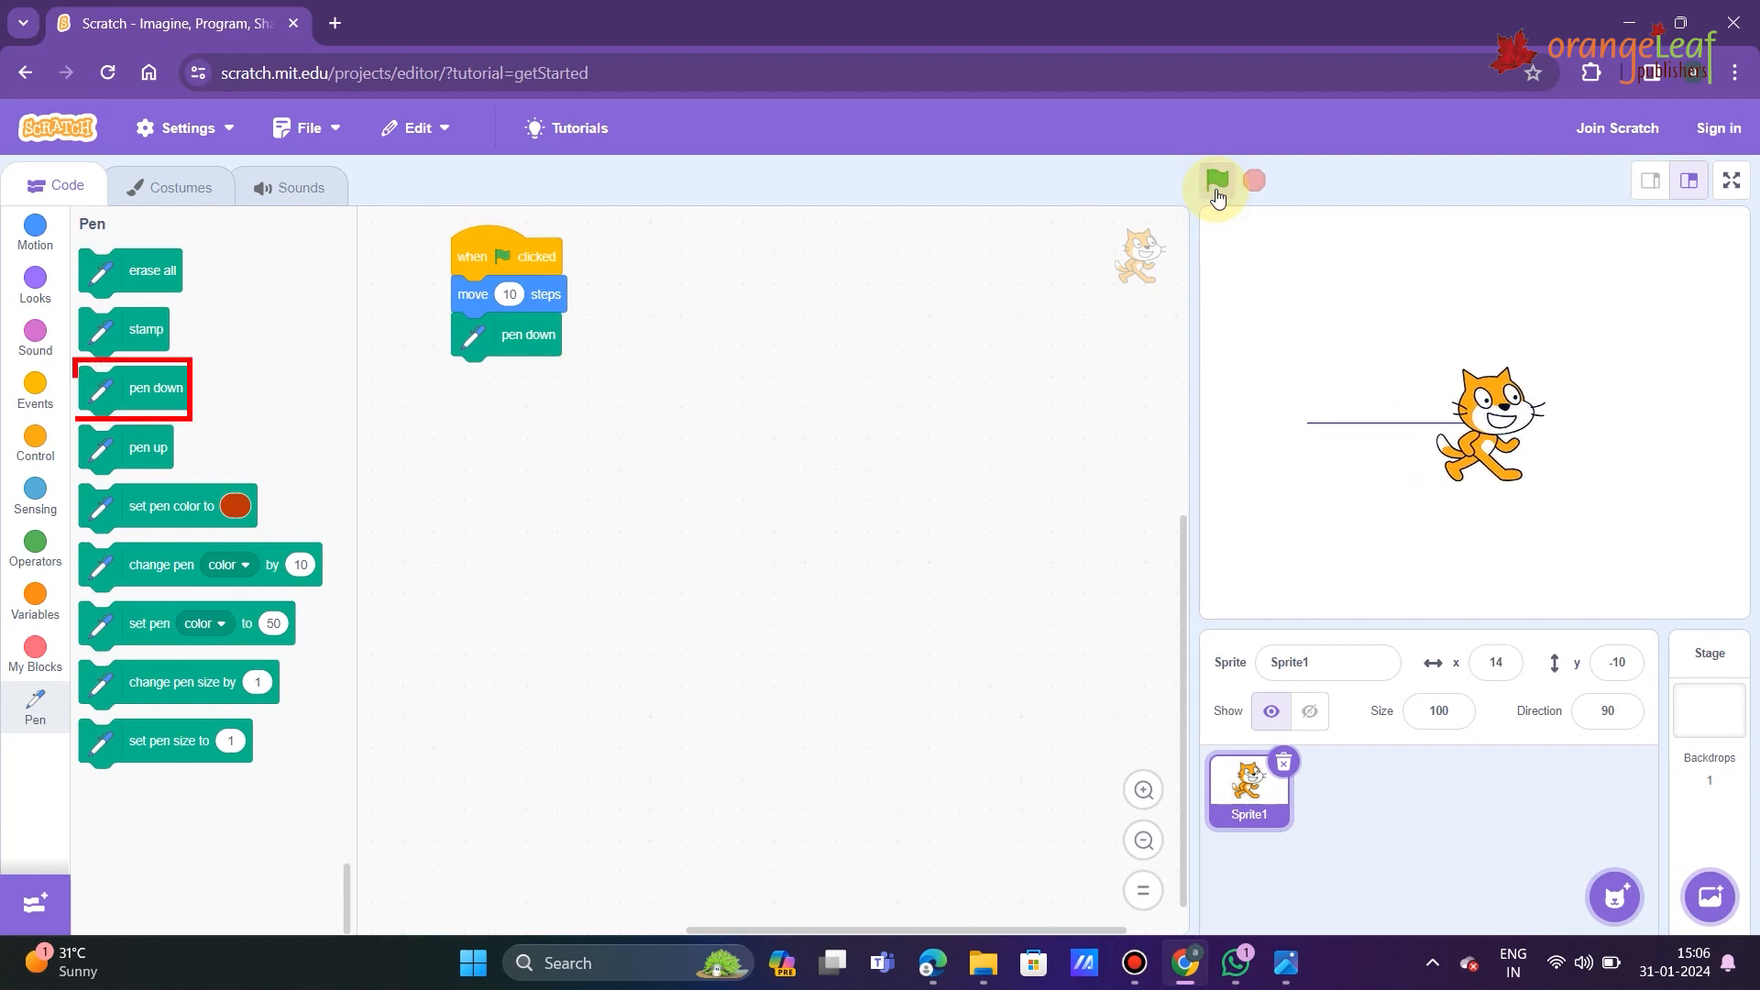
{"action": "left_click", "coordinate": [1217, 190]}
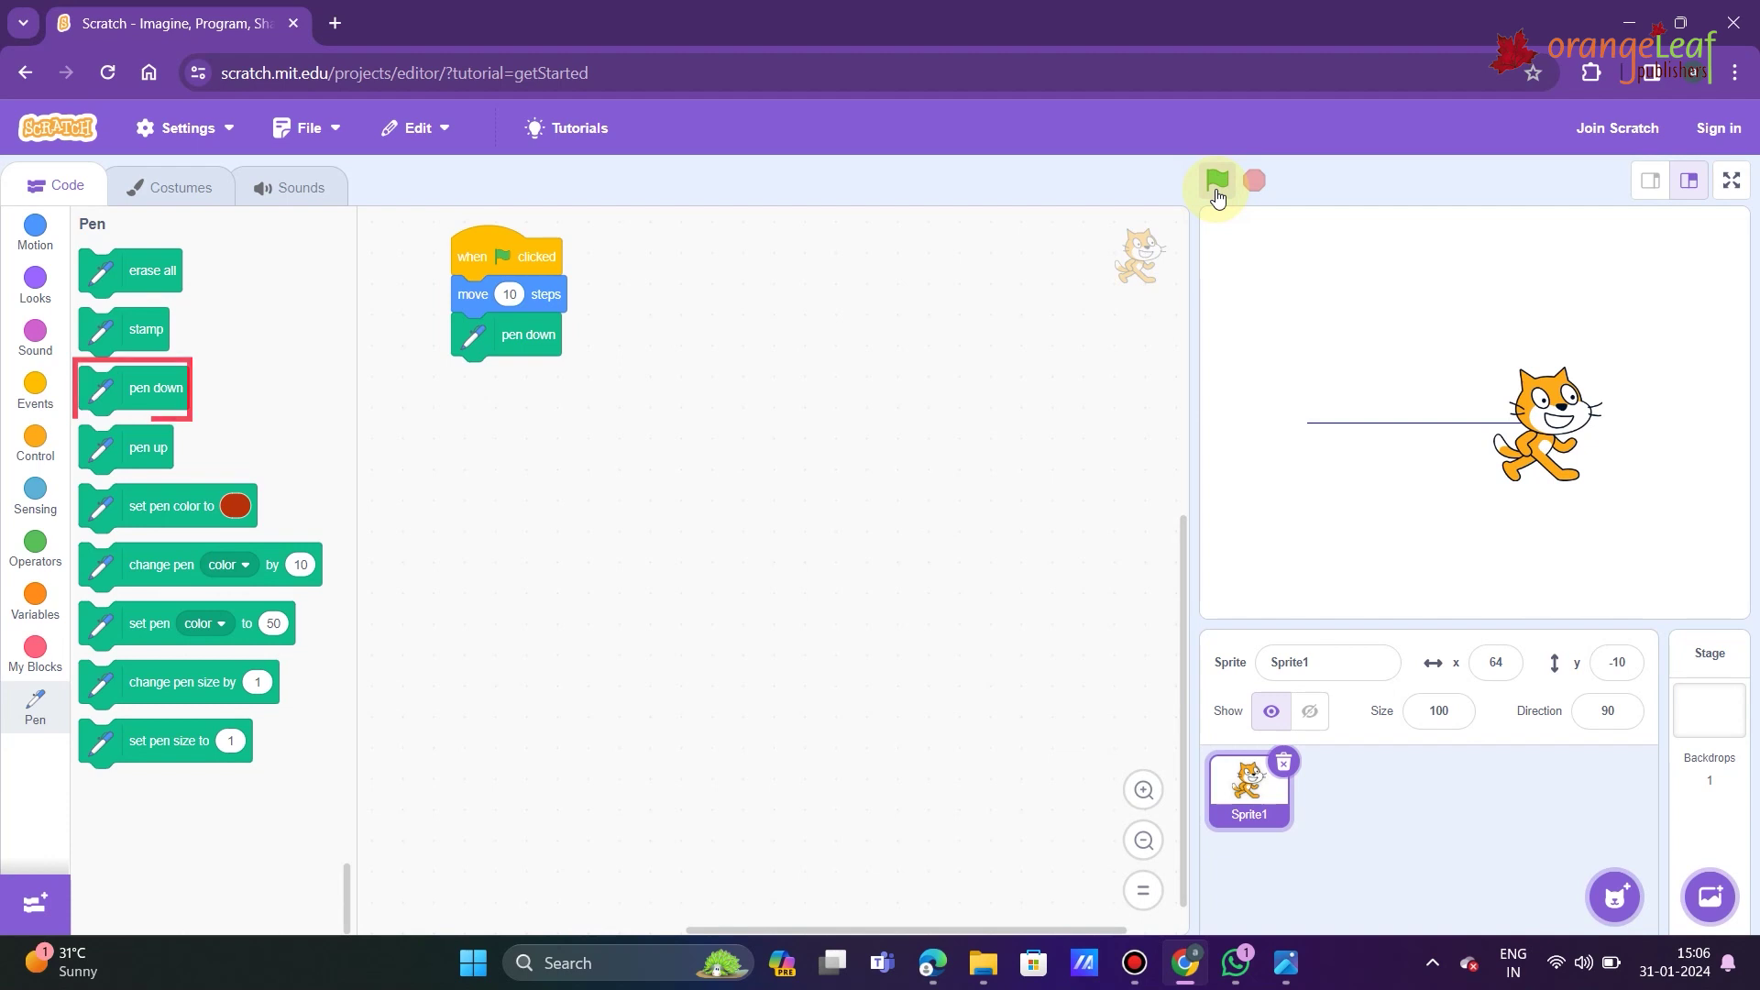
{"action": "left_click", "coordinate": [1218, 189]}
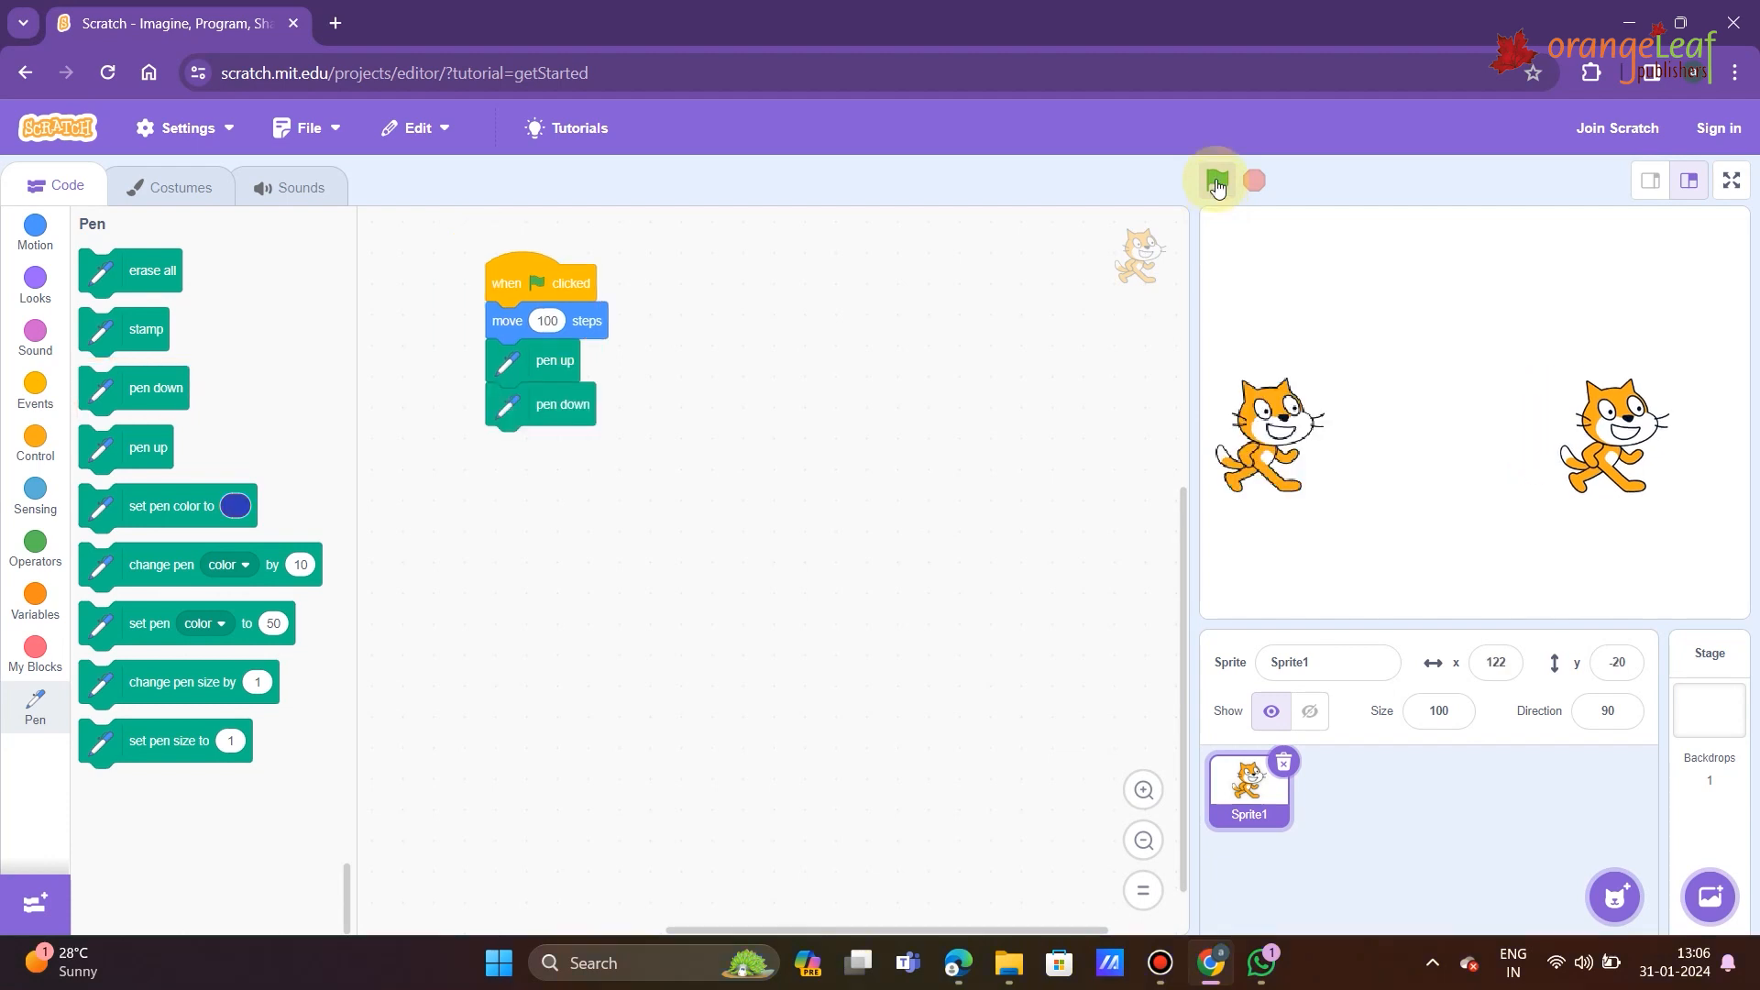
- Add a set pen color block below pen down and slide its colour to green
{"action": "left_click_drag", "start_coordinate": [197, 519], "coordinate": [558, 455]}
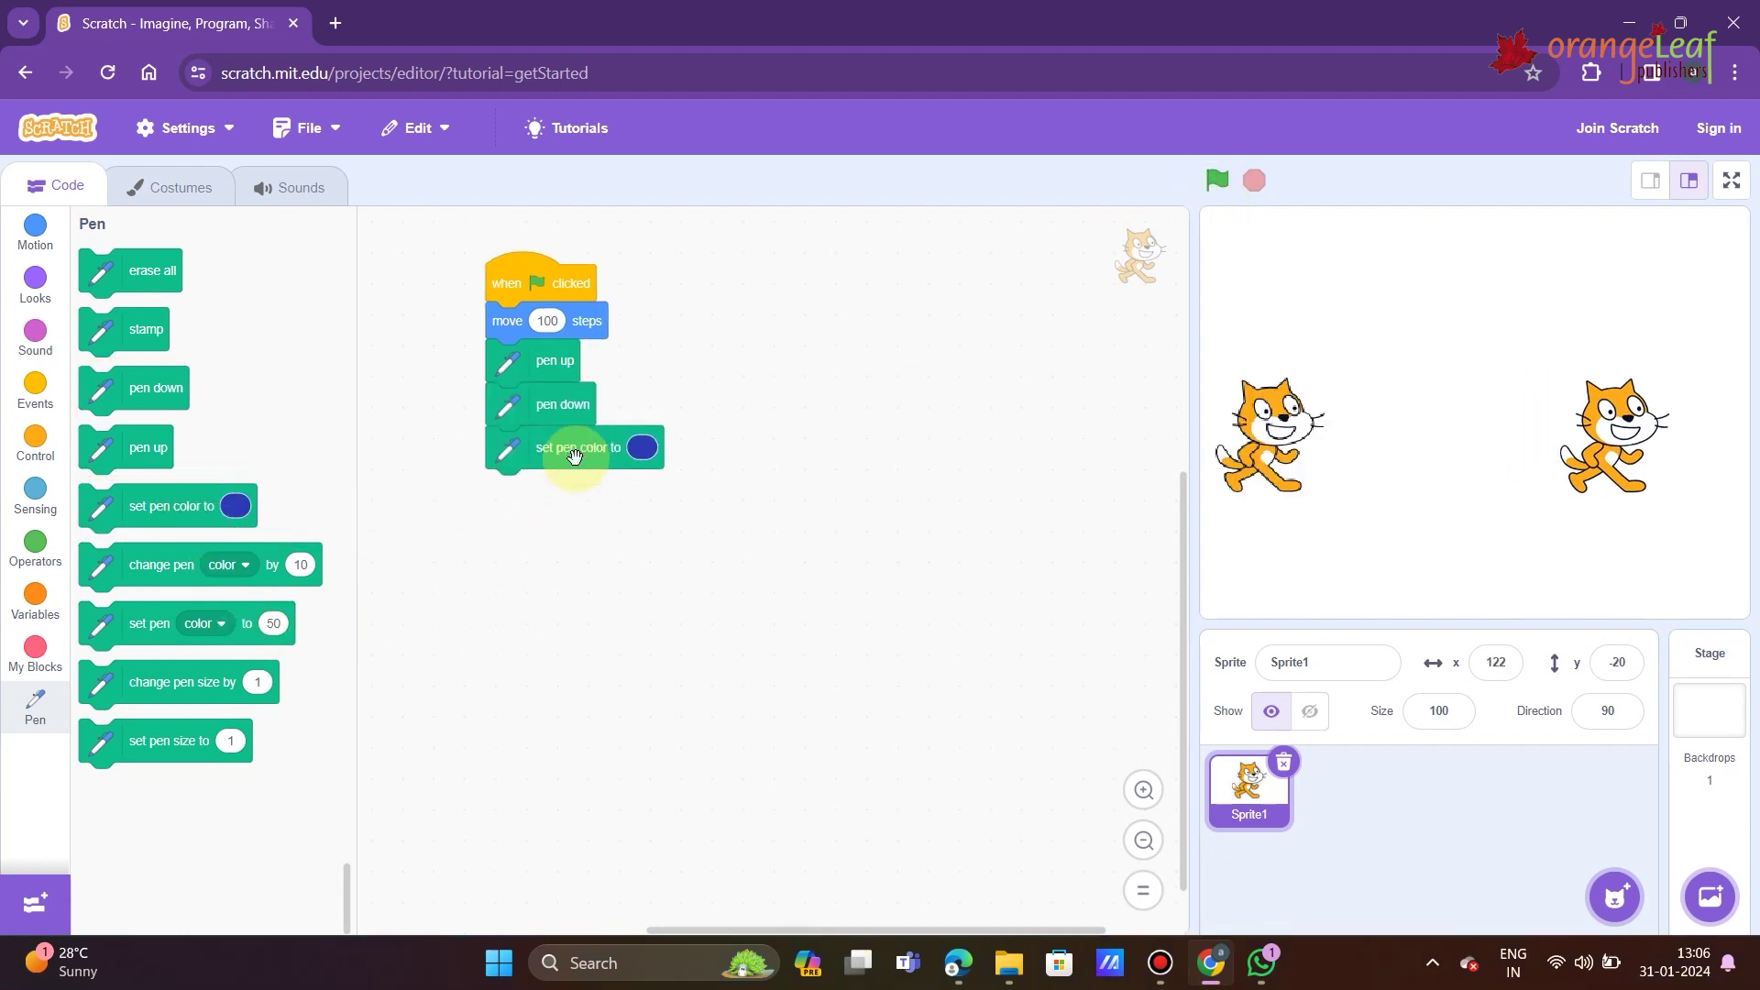
{"action": "left_click", "coordinate": [646, 450]}
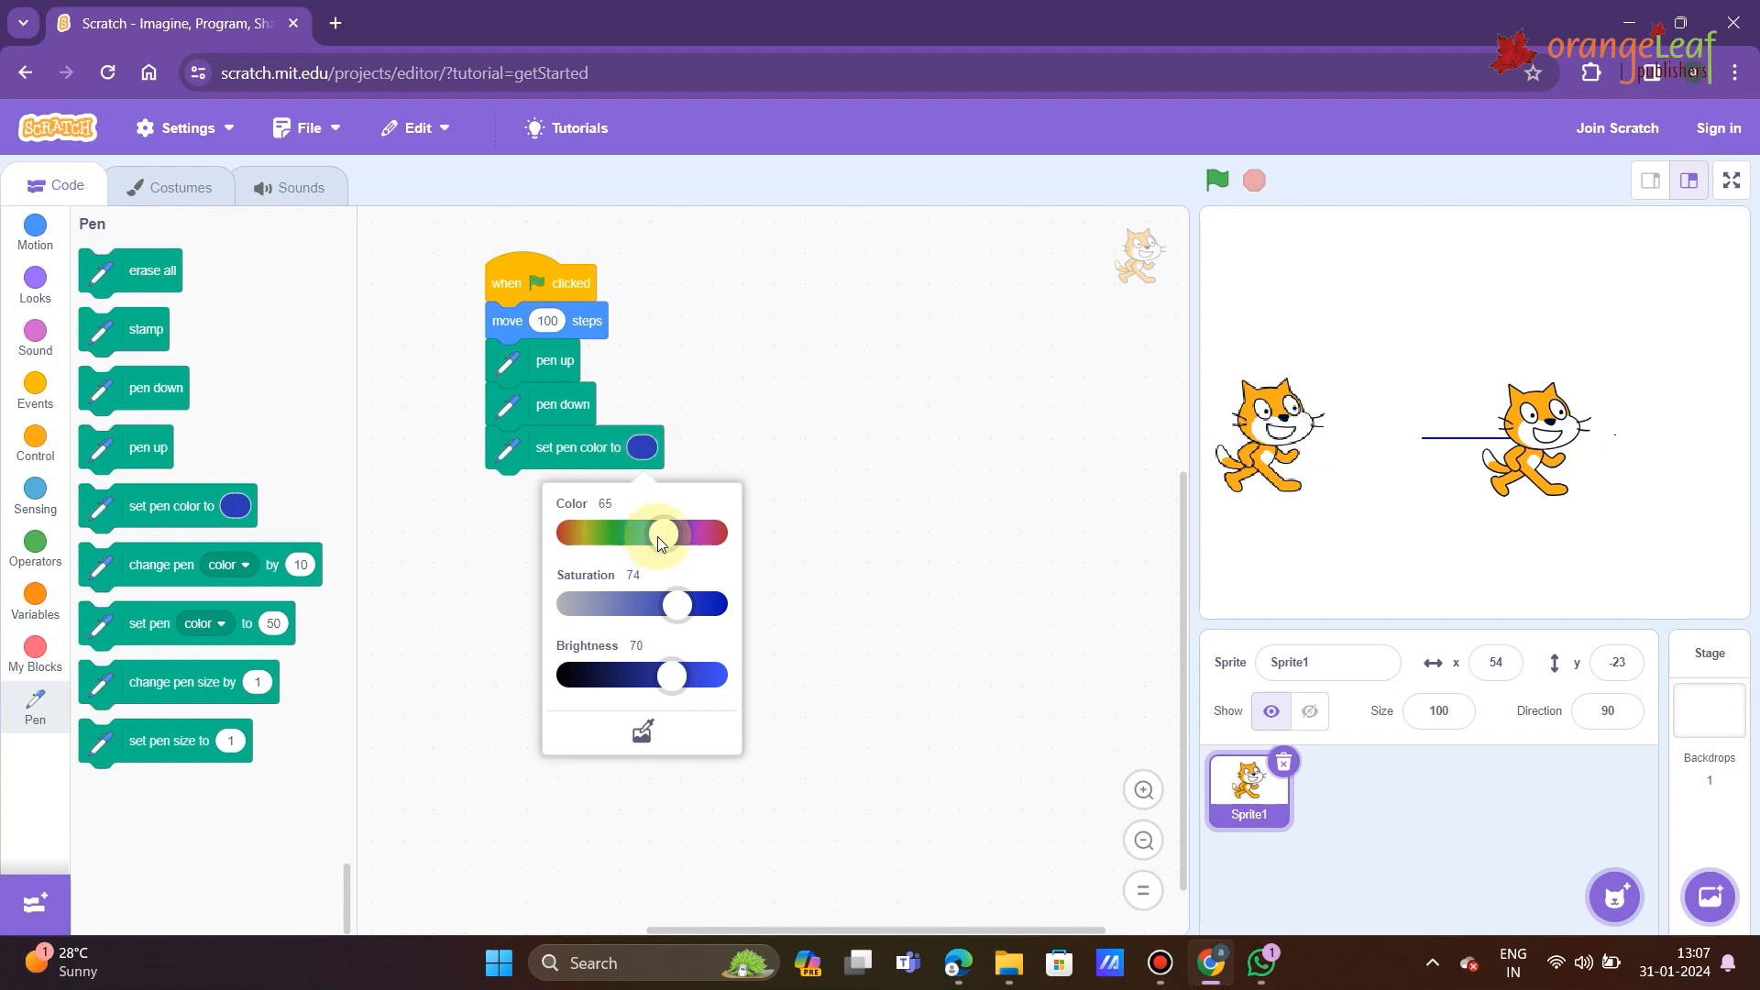
{"action": "left_click_drag", "start_coordinate": [661, 534], "coordinate": [615, 538]}
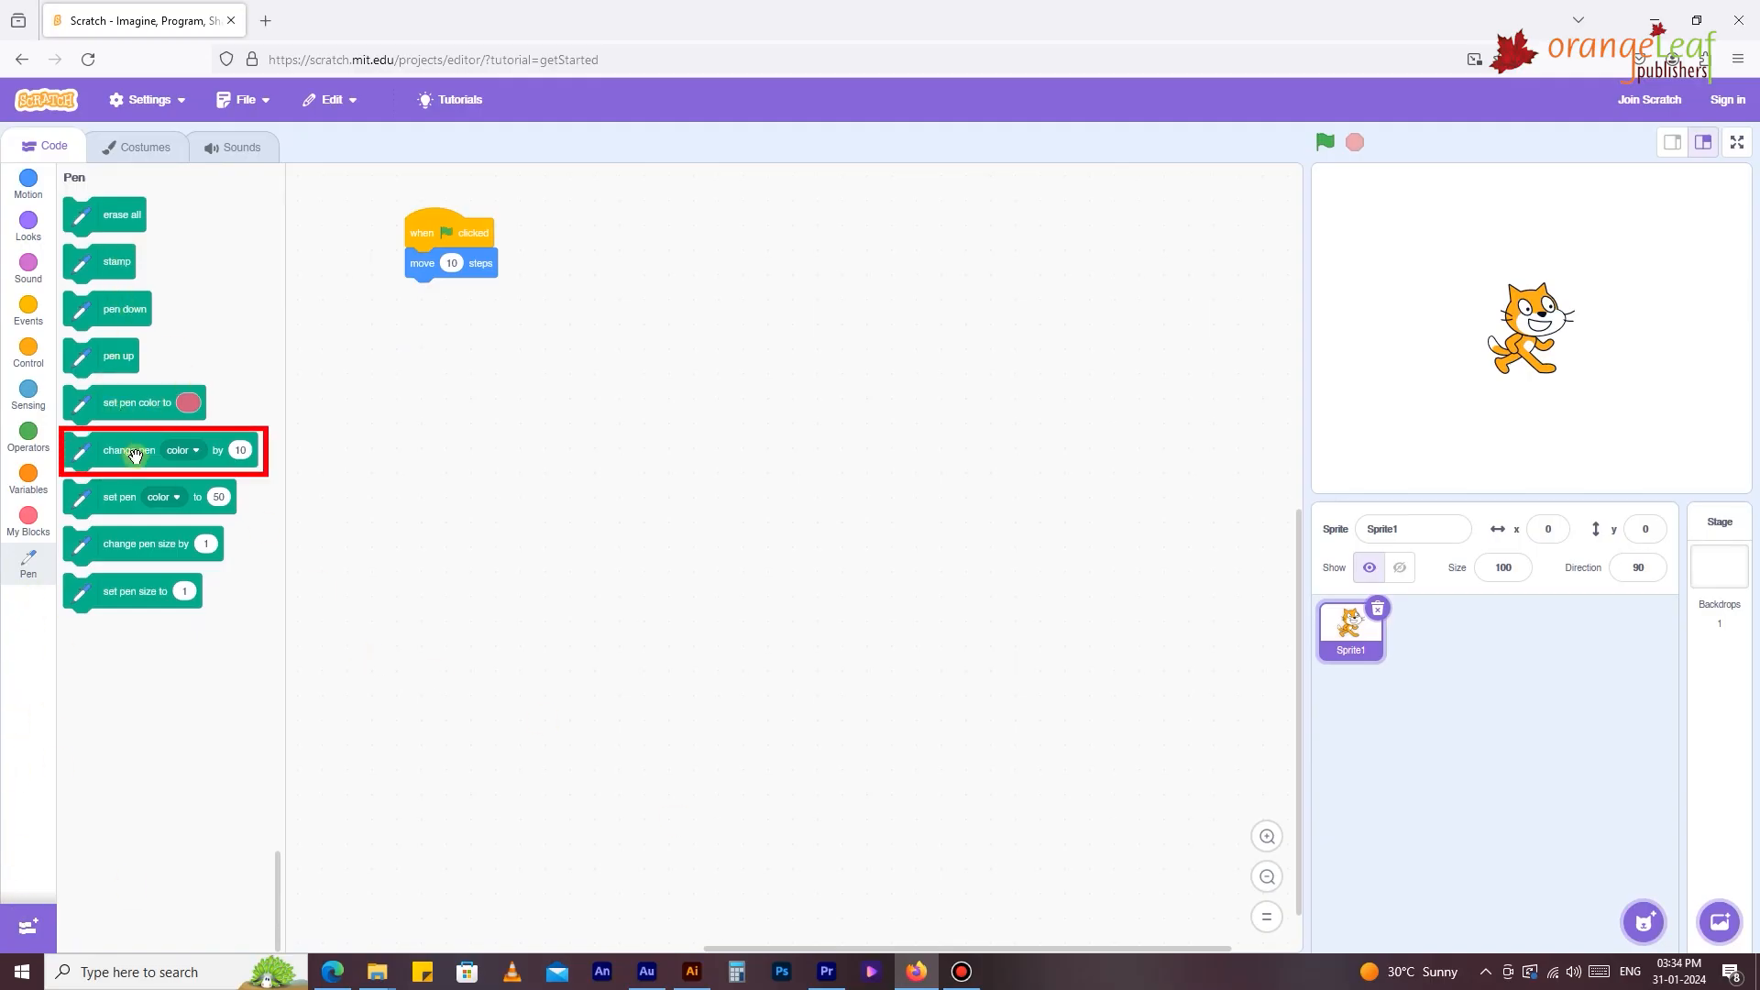
- Add a change pen by 10 block and switch its property from color to saturation
{"action": "left_click_drag", "start_coordinate": [134, 452], "coordinate": [537, 306]}
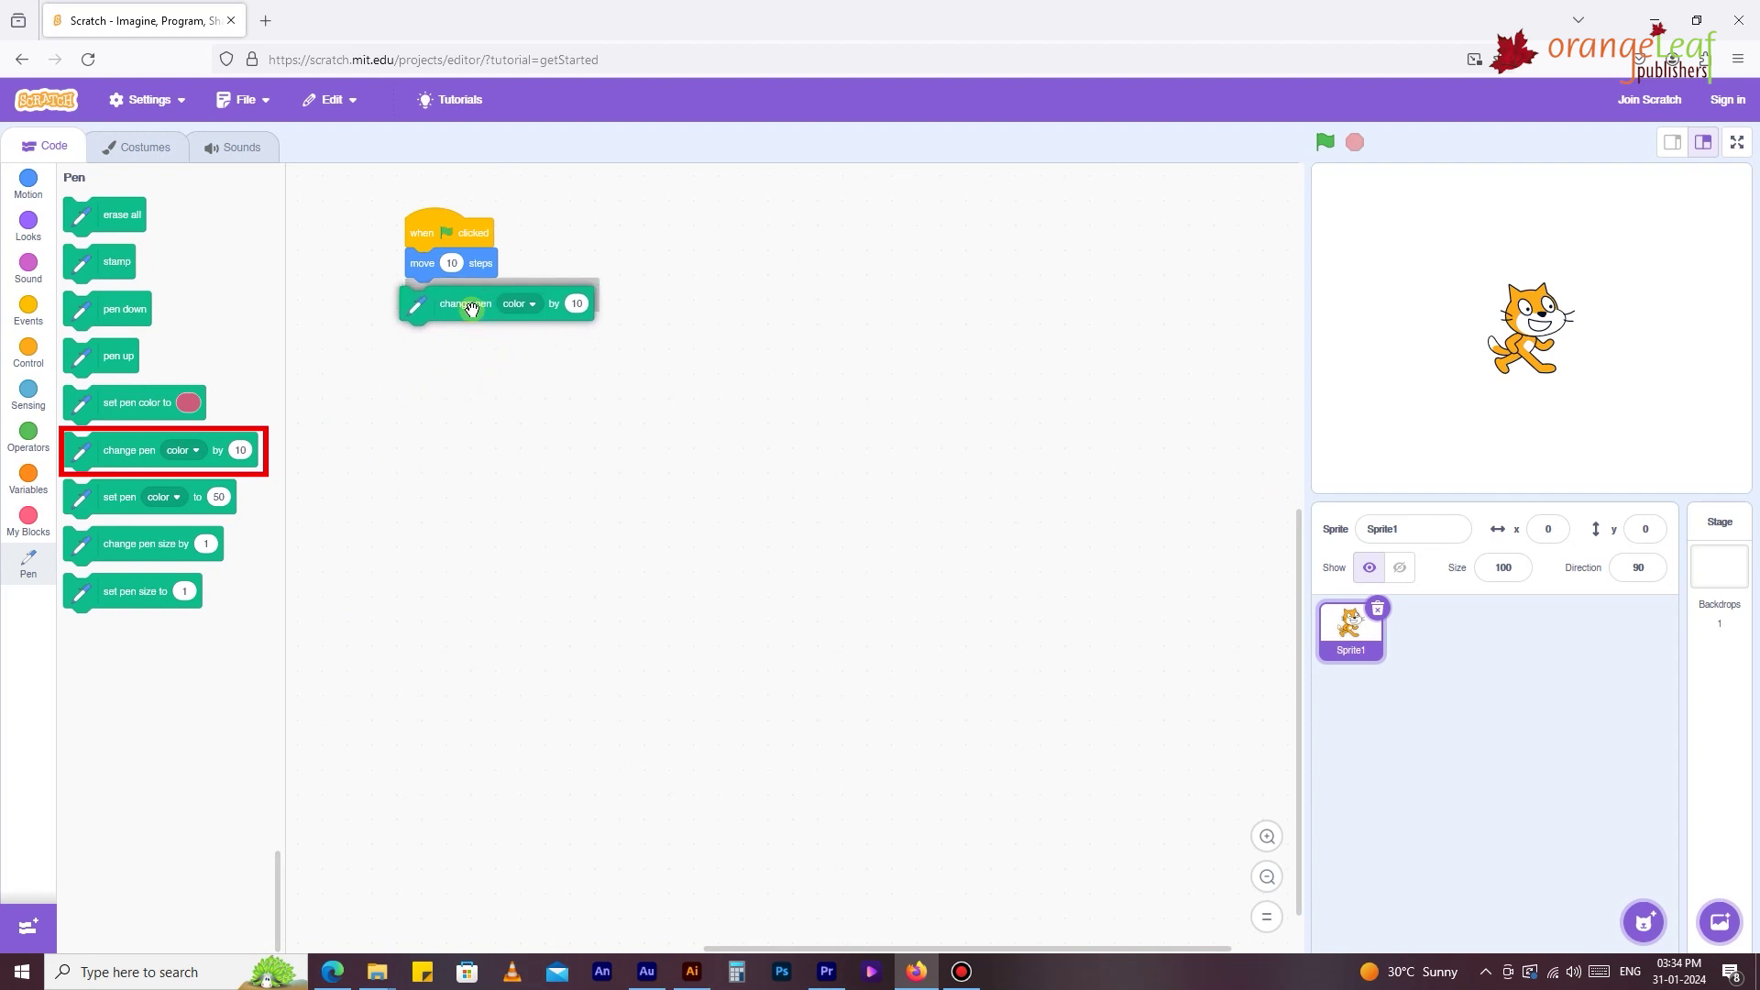
{"action": "left_click", "coordinate": [523, 295]}
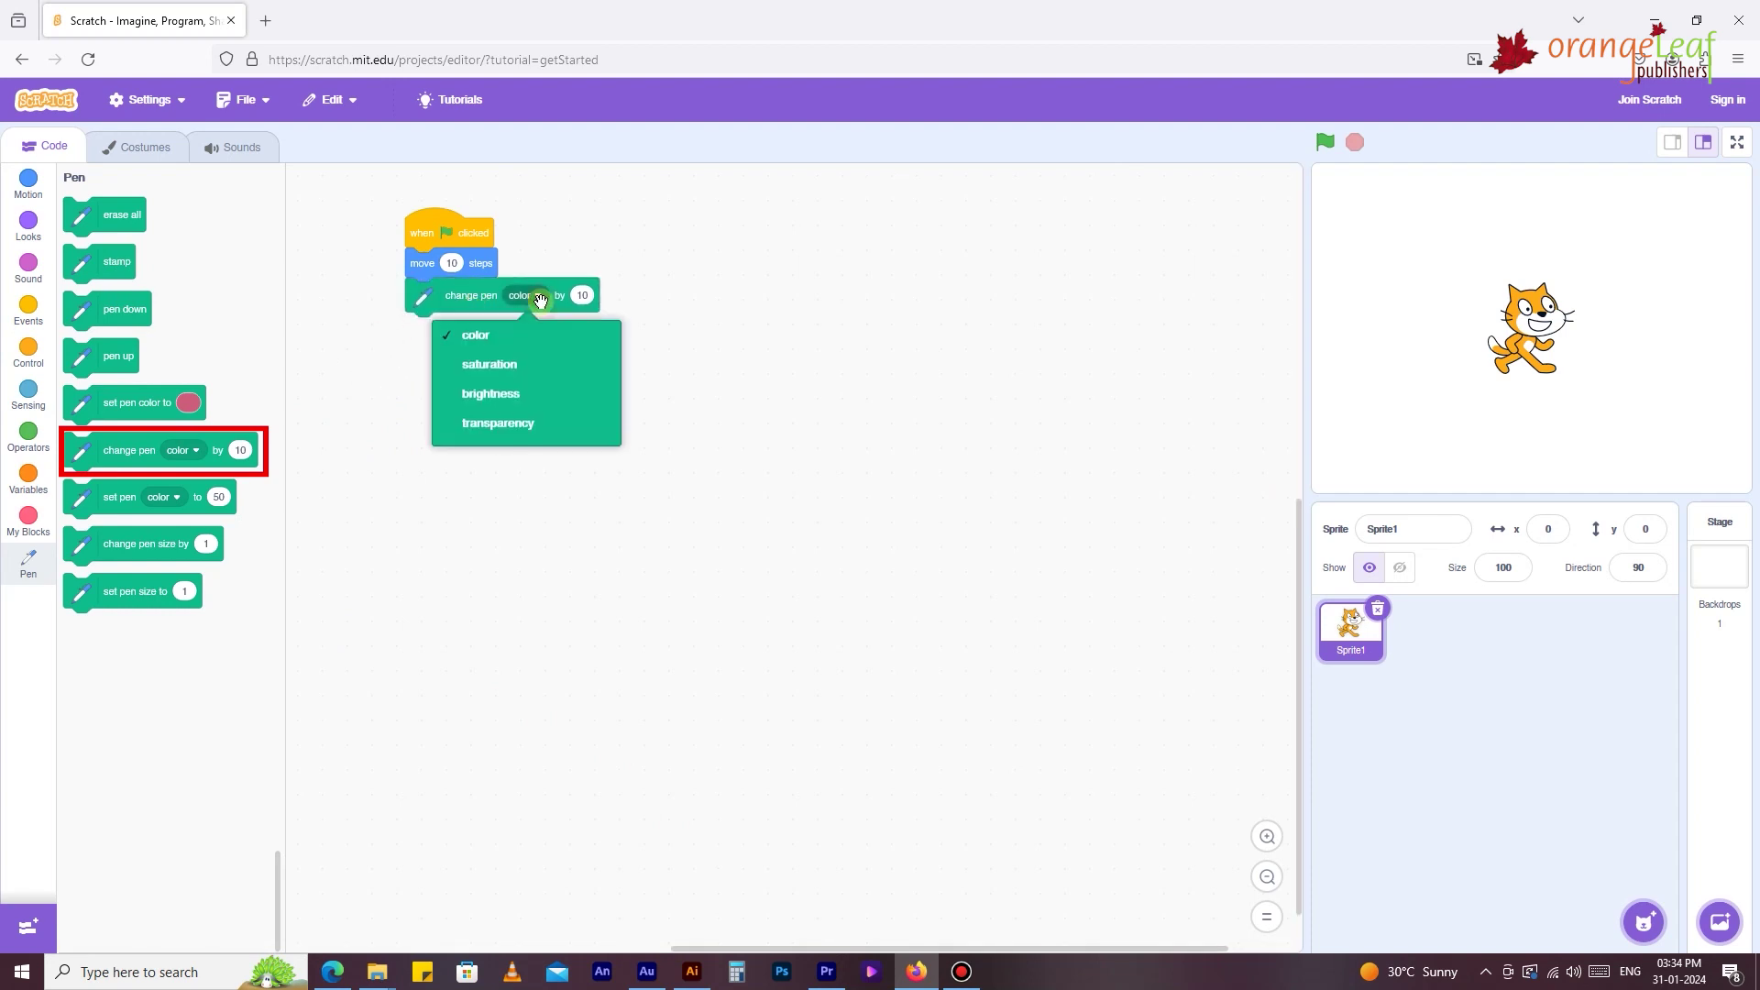
{"action": "left_click", "coordinate": [505, 382]}
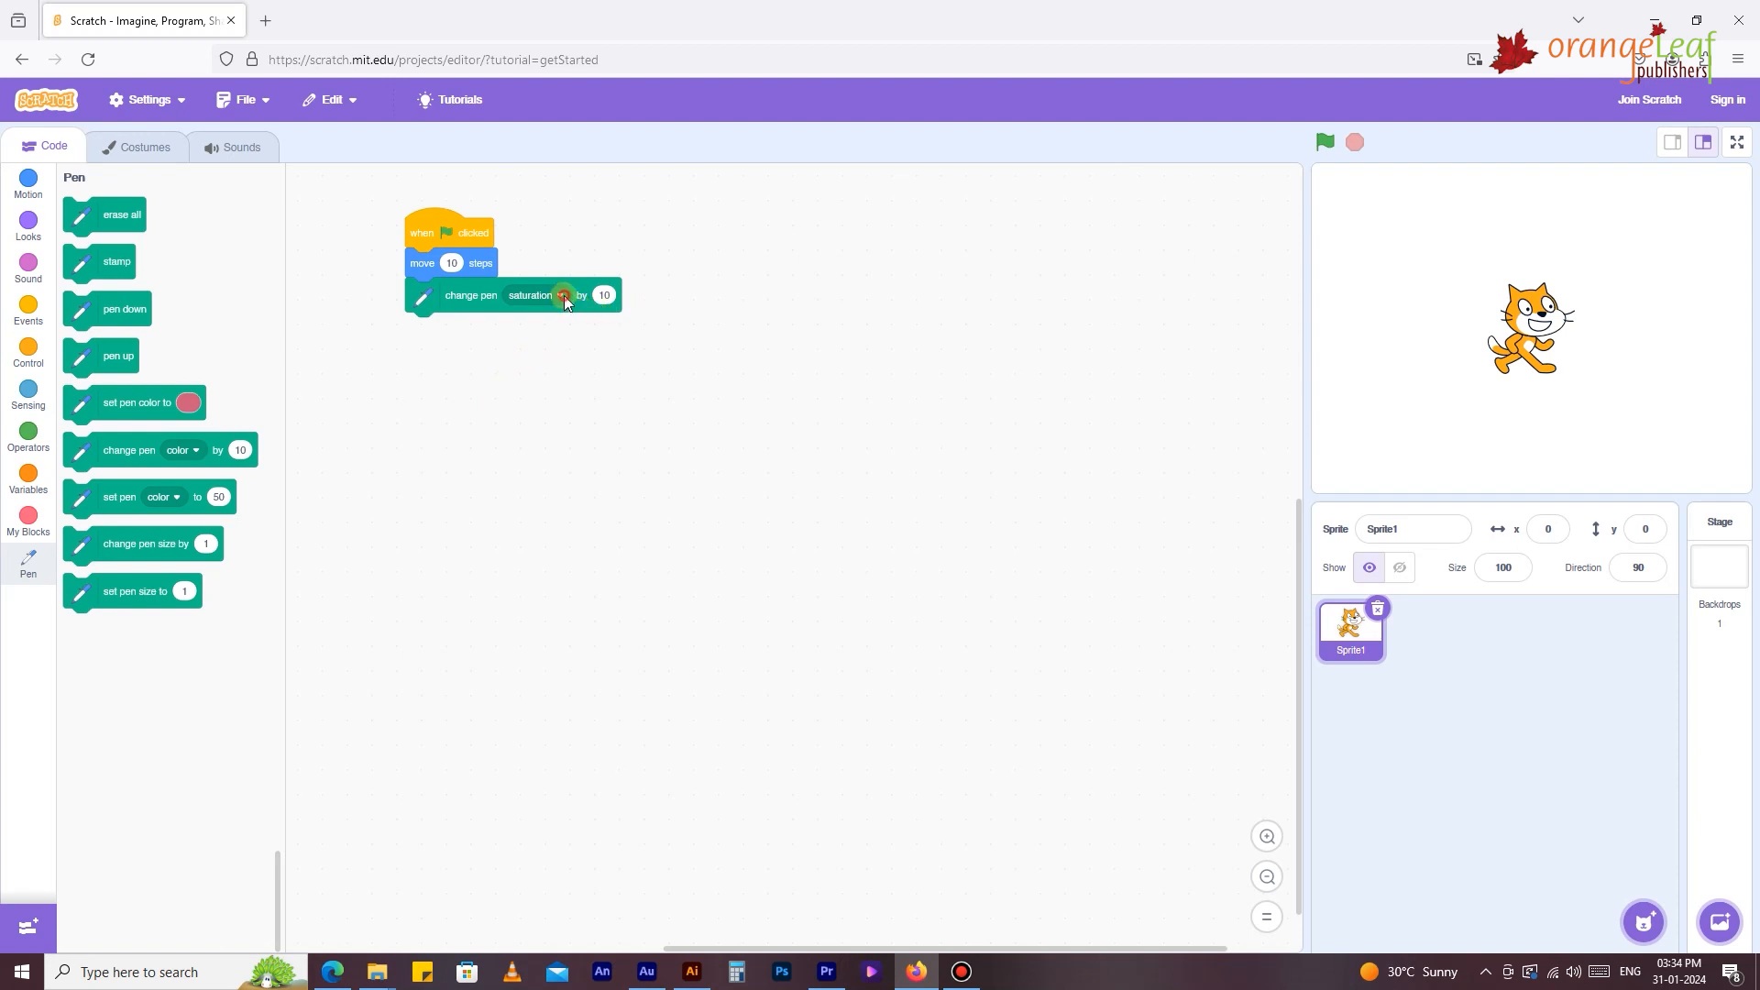
{"action": "left_click", "coordinate": [561, 296]}
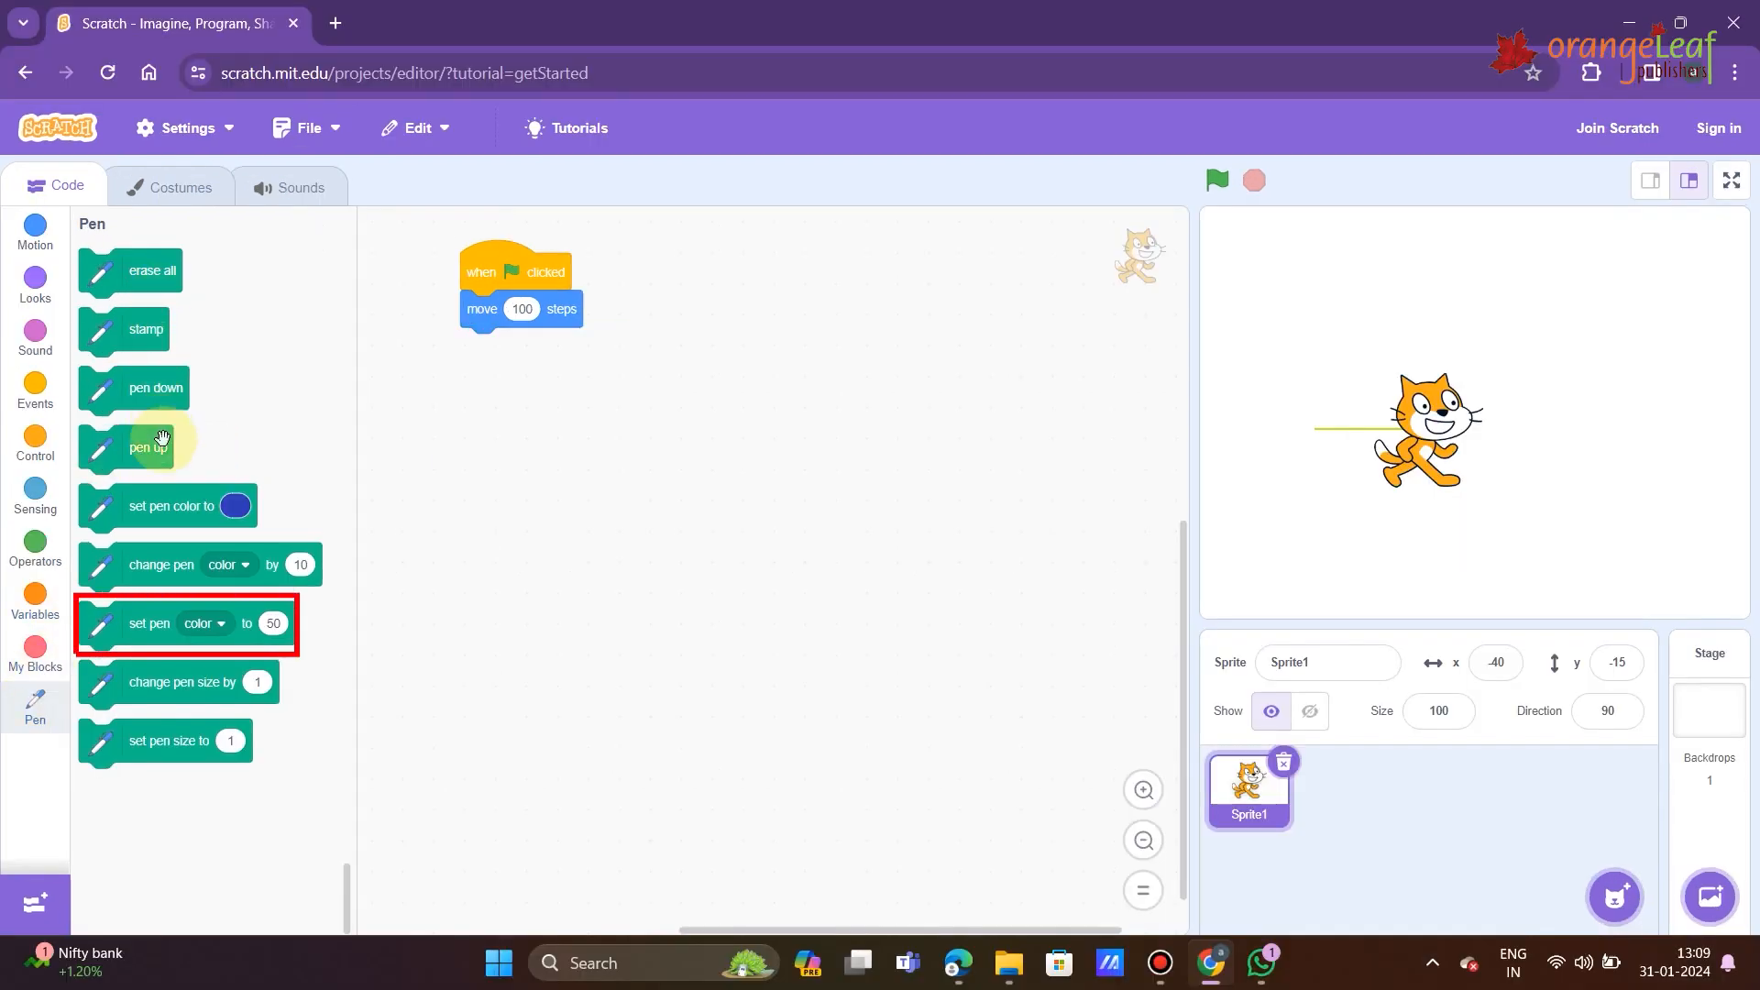
- Add a set pen color to 50 block and run the script repeatedly to draw a line
{"action": "mouse_move", "coordinate": [165, 623]}
{"action": "left_mouse_down"}
{"action": "mouse_move", "coordinate": [566, 446]}
{"action": "mouse_move", "coordinate": [576, 353]}
{"action": "left_mouse_up"}
{"action": "left_click", "coordinate": [606, 355]}
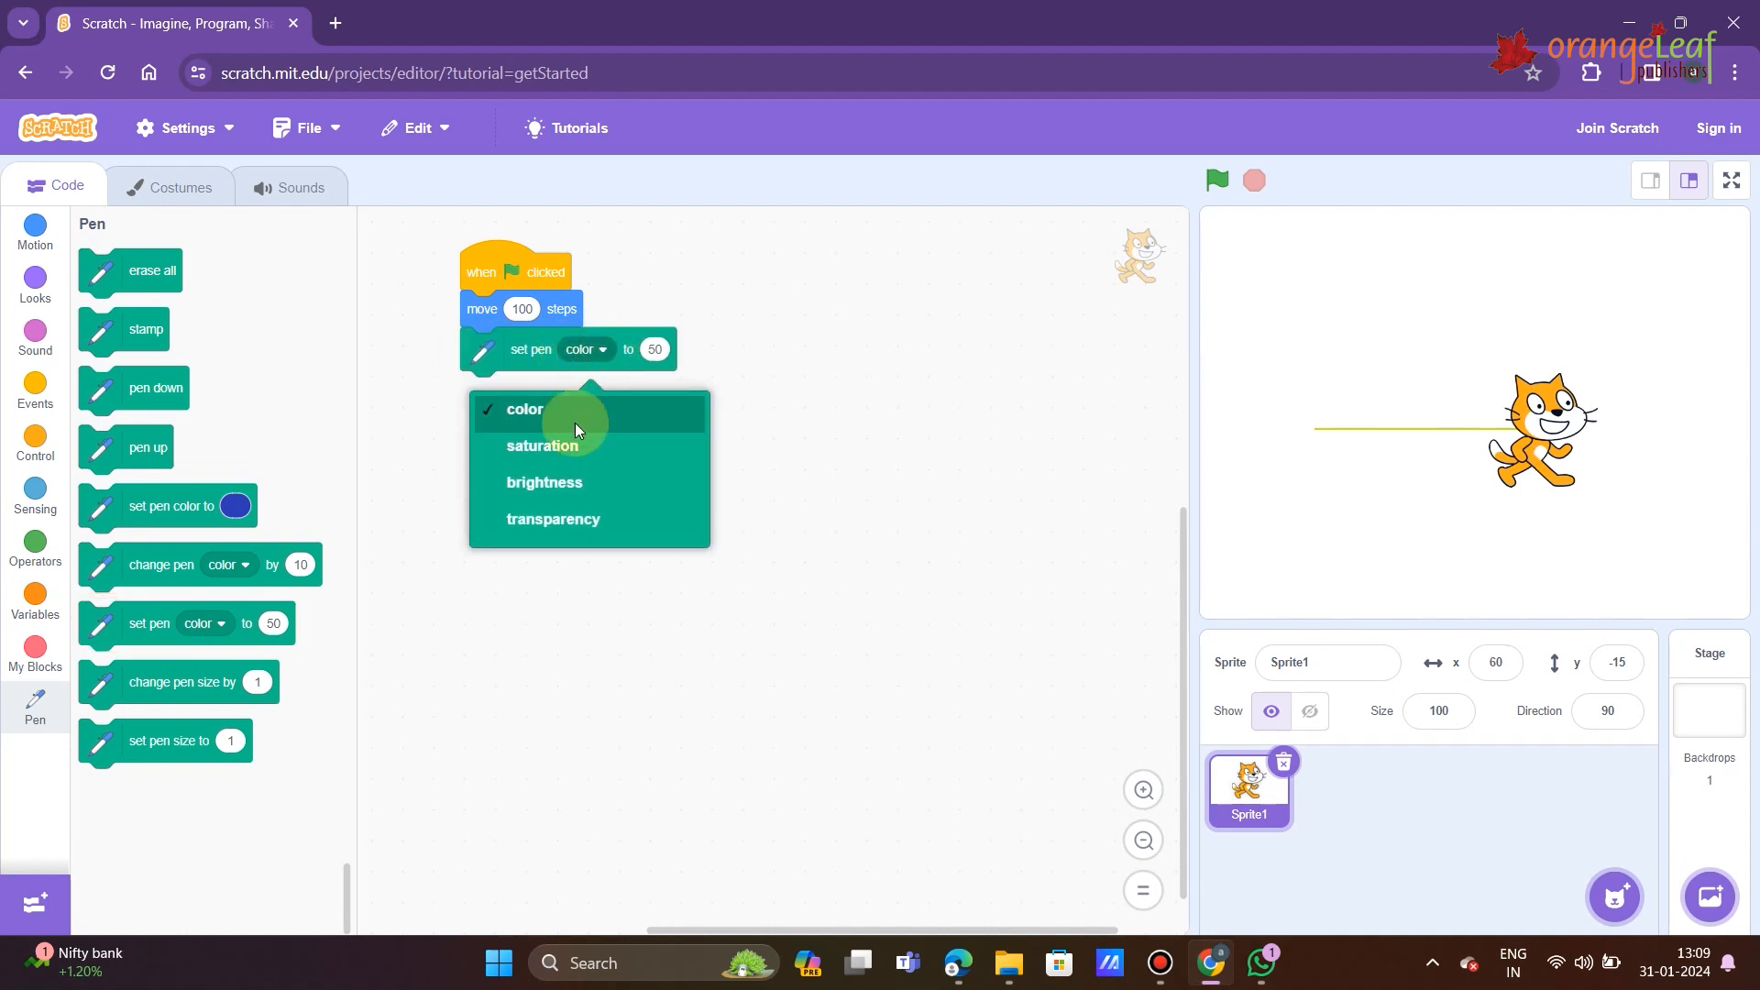
{"action": "left_click", "coordinate": [835, 396]}
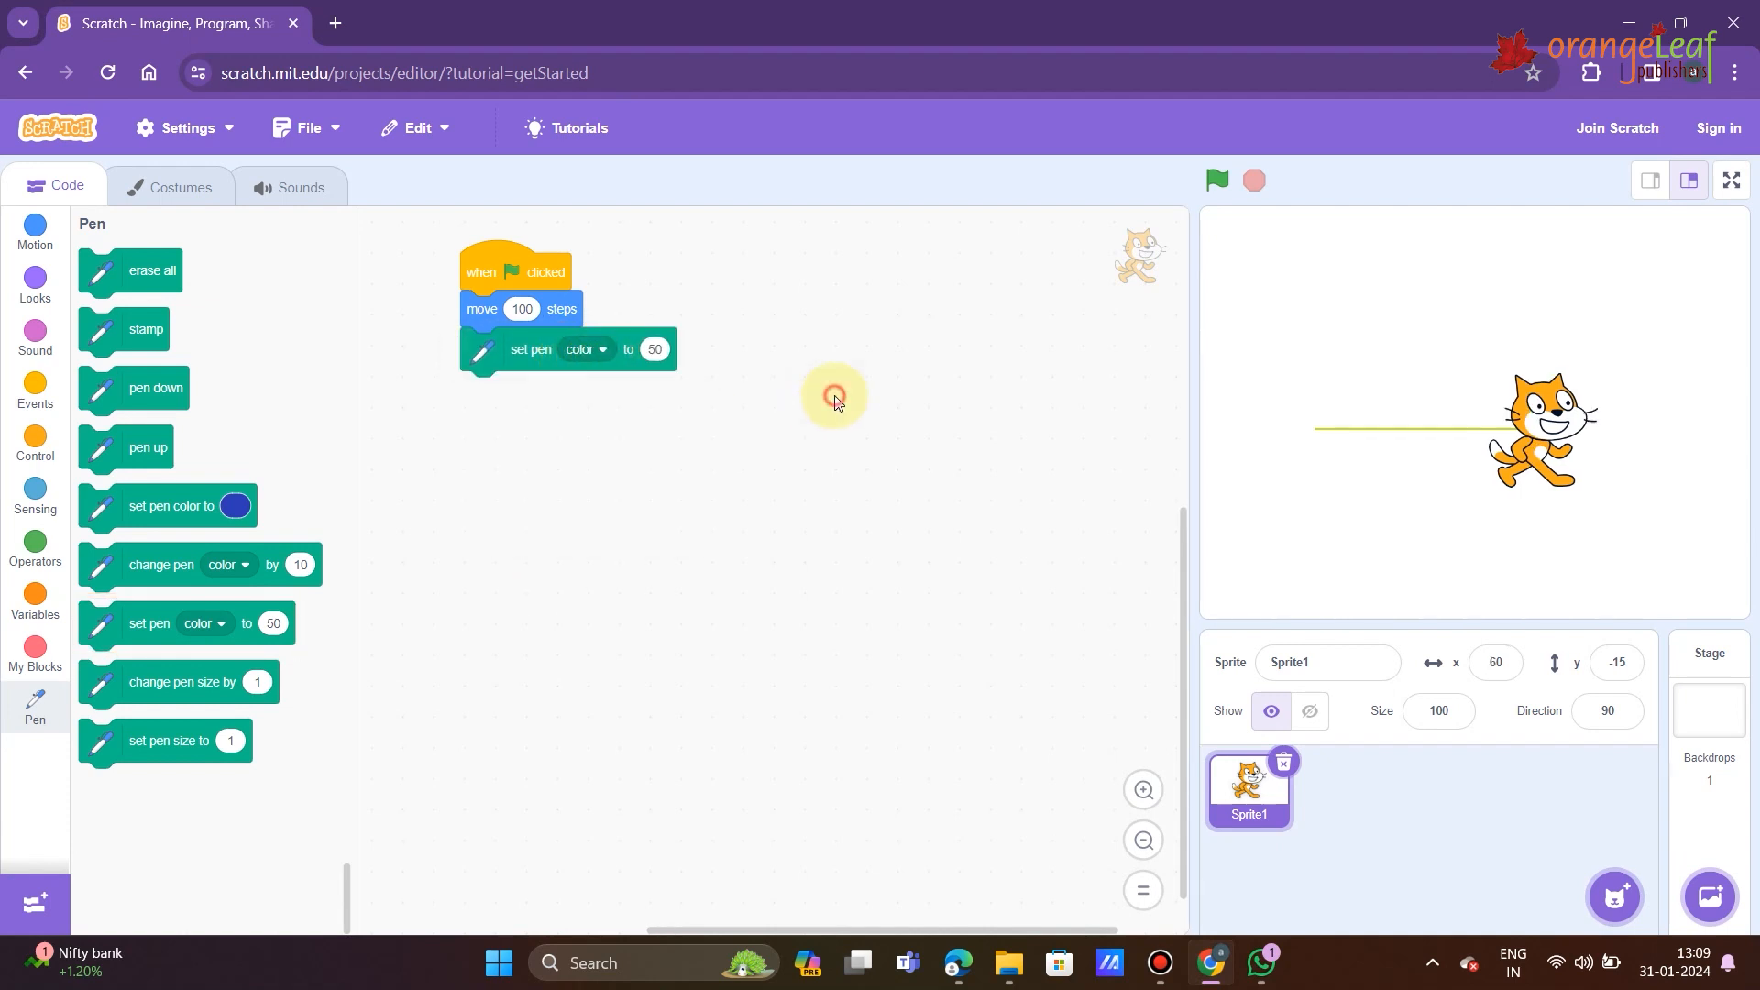
{"action": "left_click", "coordinate": [1218, 180]}
{"action": "left_click", "coordinate": [1216, 180]}
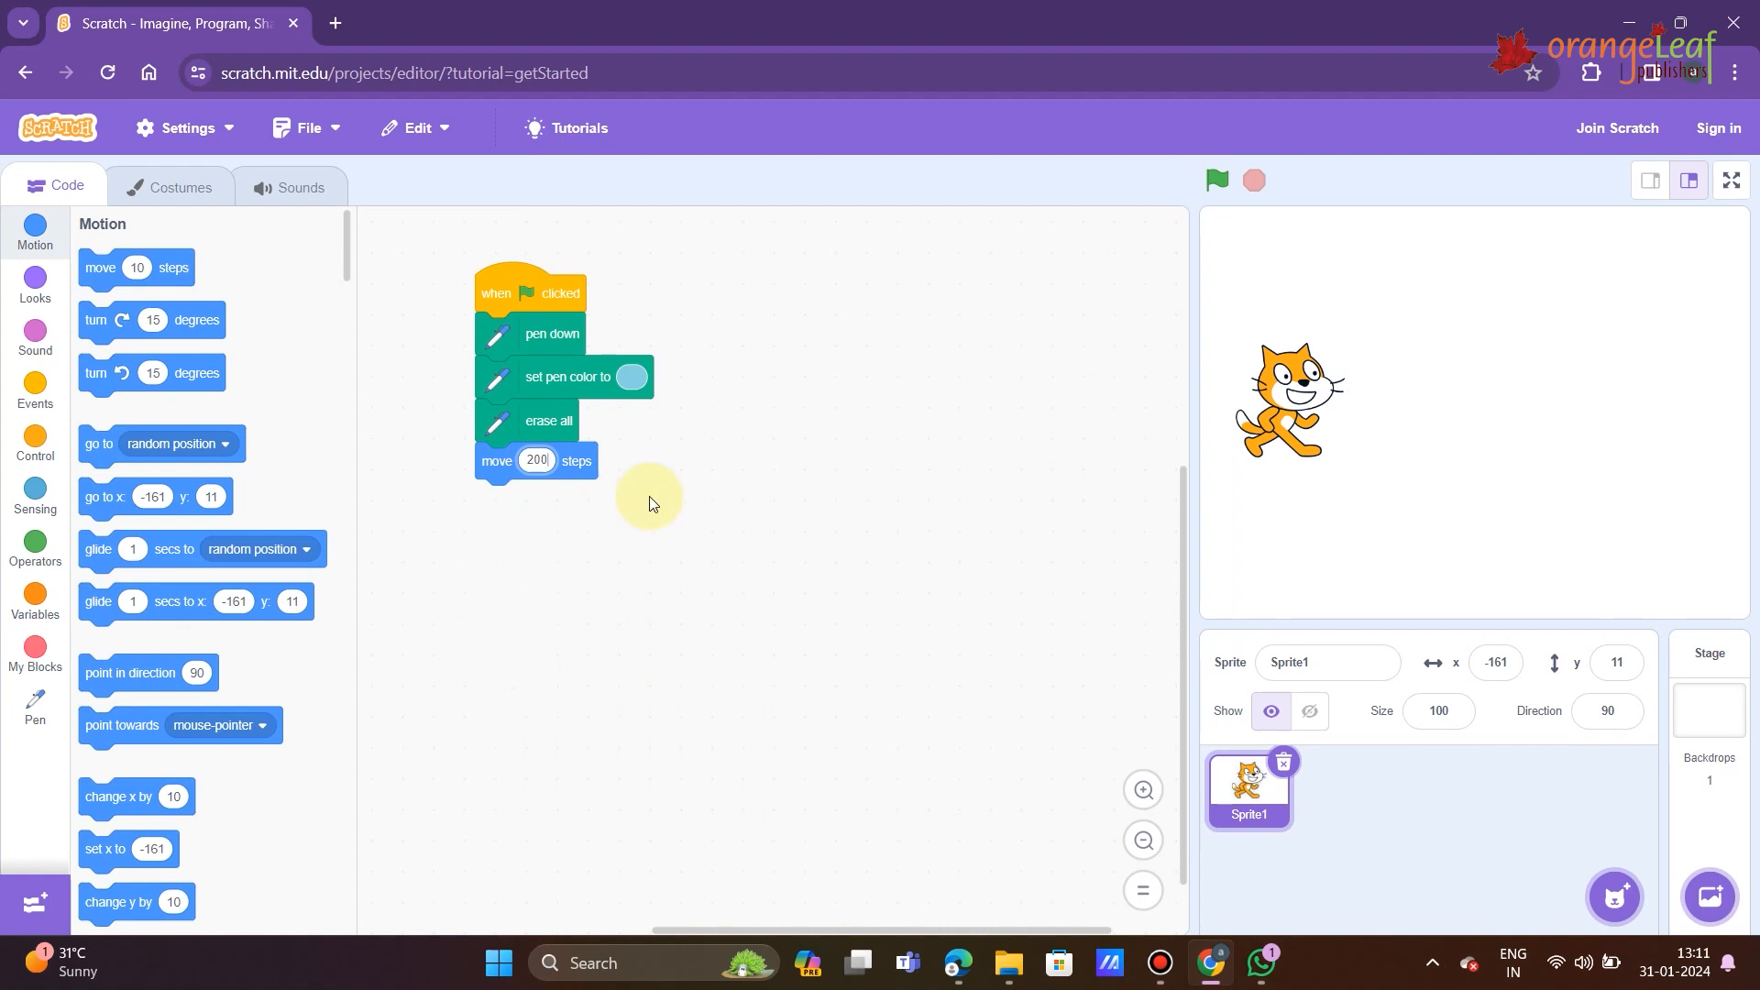
- Run the script to draw a 200-step line and show the stage full screen
{"action": "left_click", "coordinate": [650, 496]}
{"action": "left_click", "coordinate": [1218, 184]}
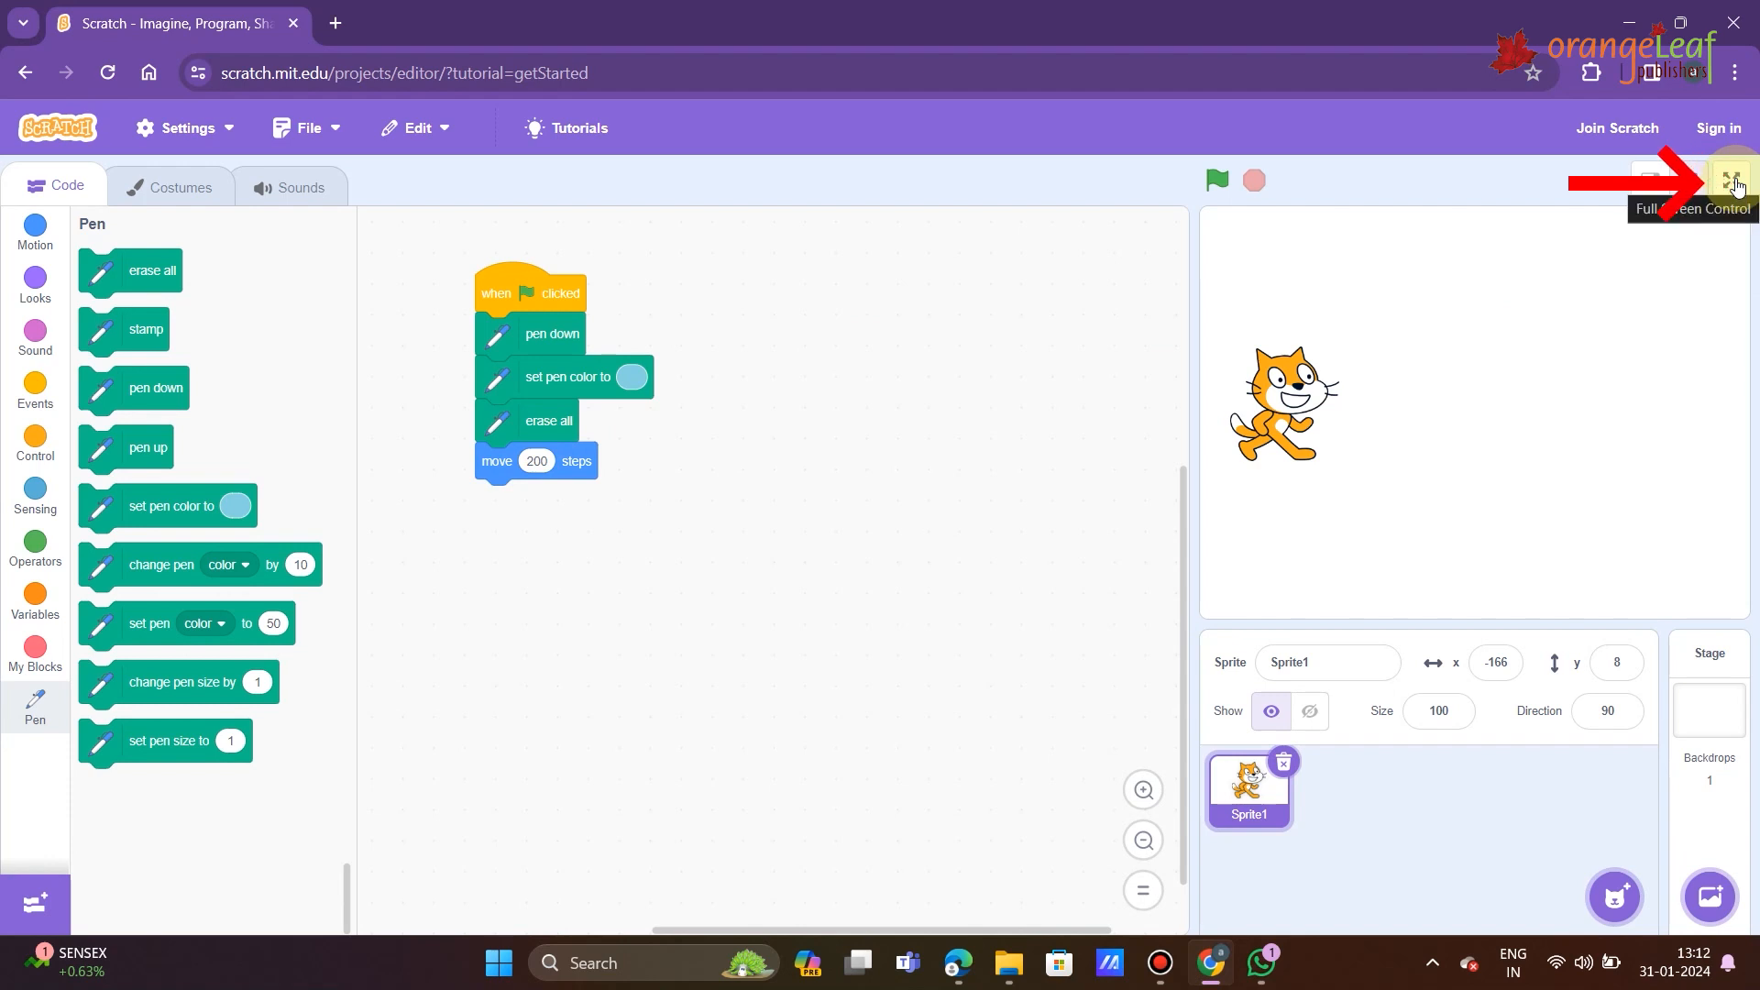
{"action": "left_click", "coordinate": [1737, 184]}
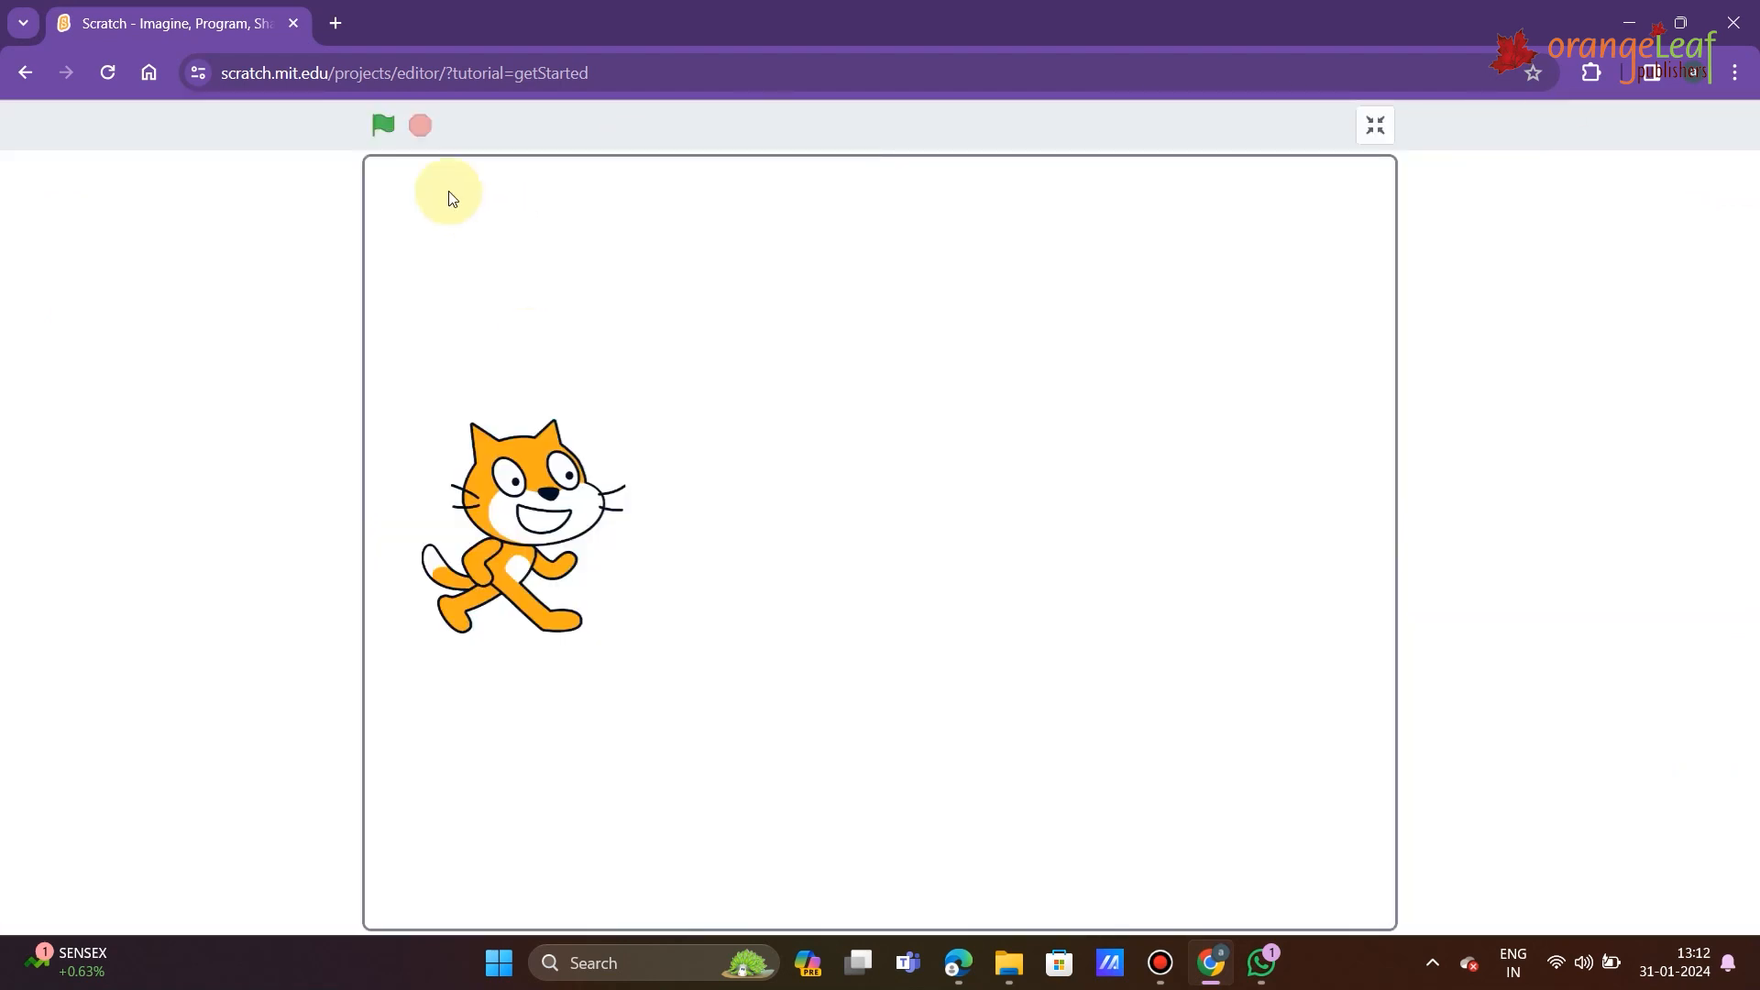
- Run the script full screen, then exit back to the editor
{"action": "left_click", "coordinate": [383, 125]}
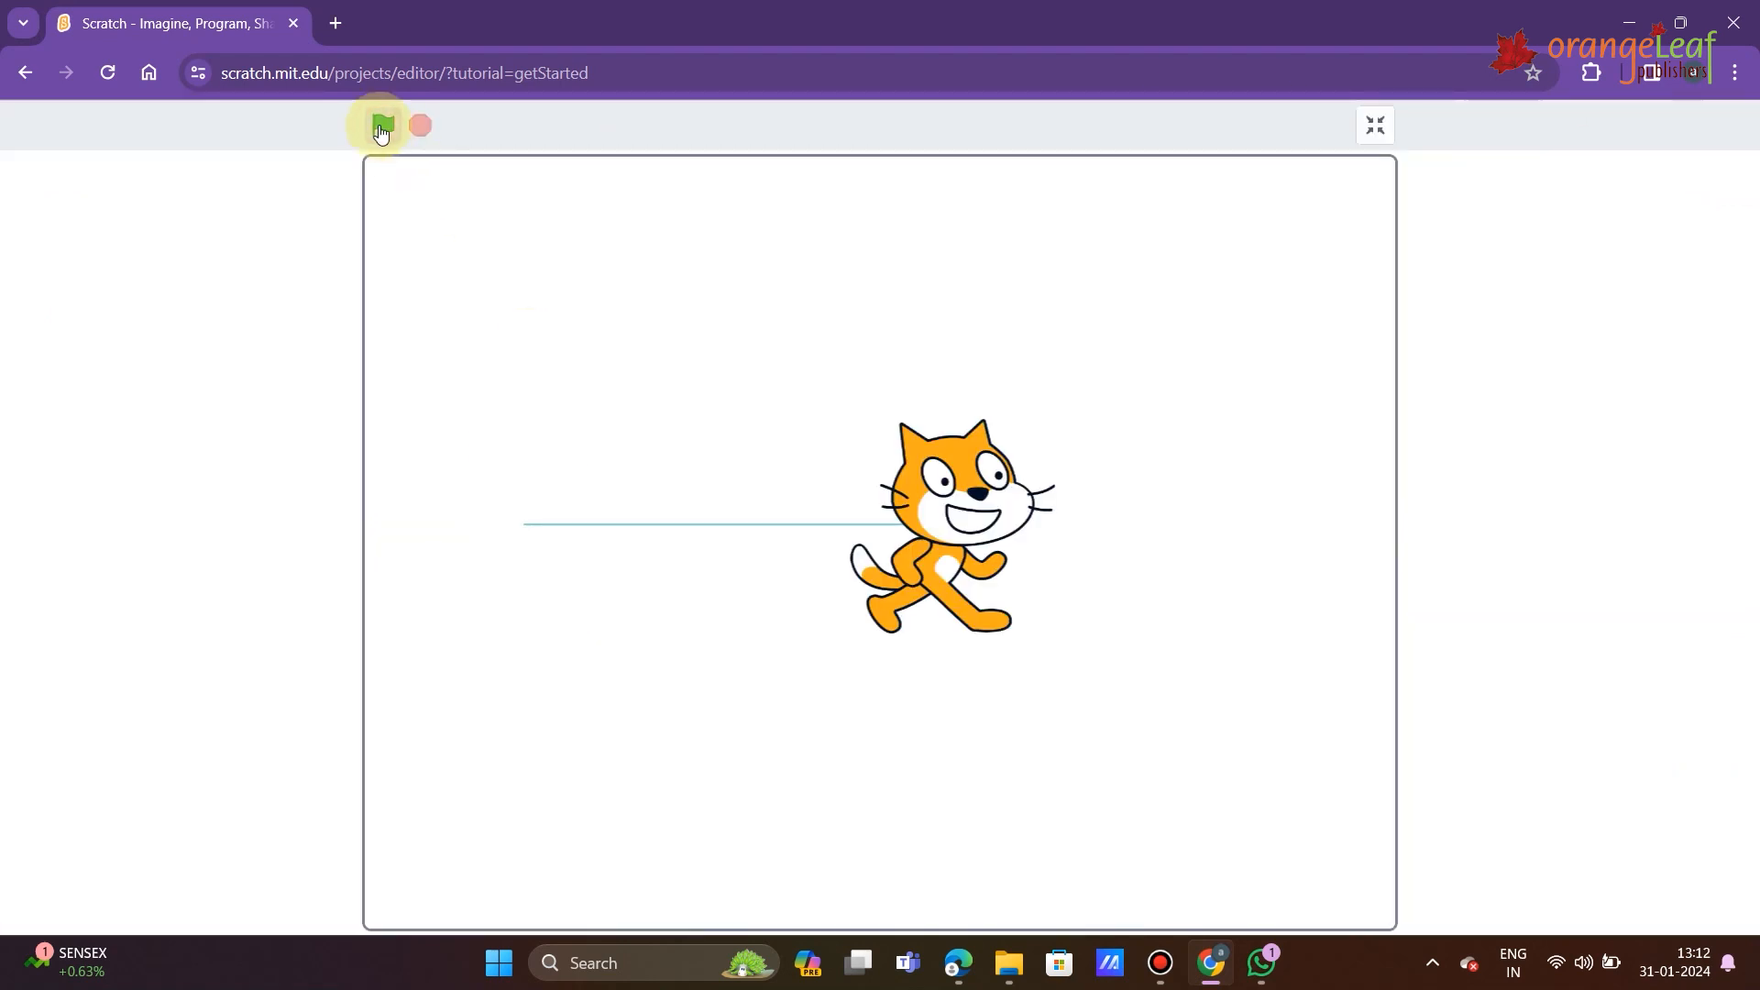
{"action": "left_click", "coordinate": [1376, 129]}
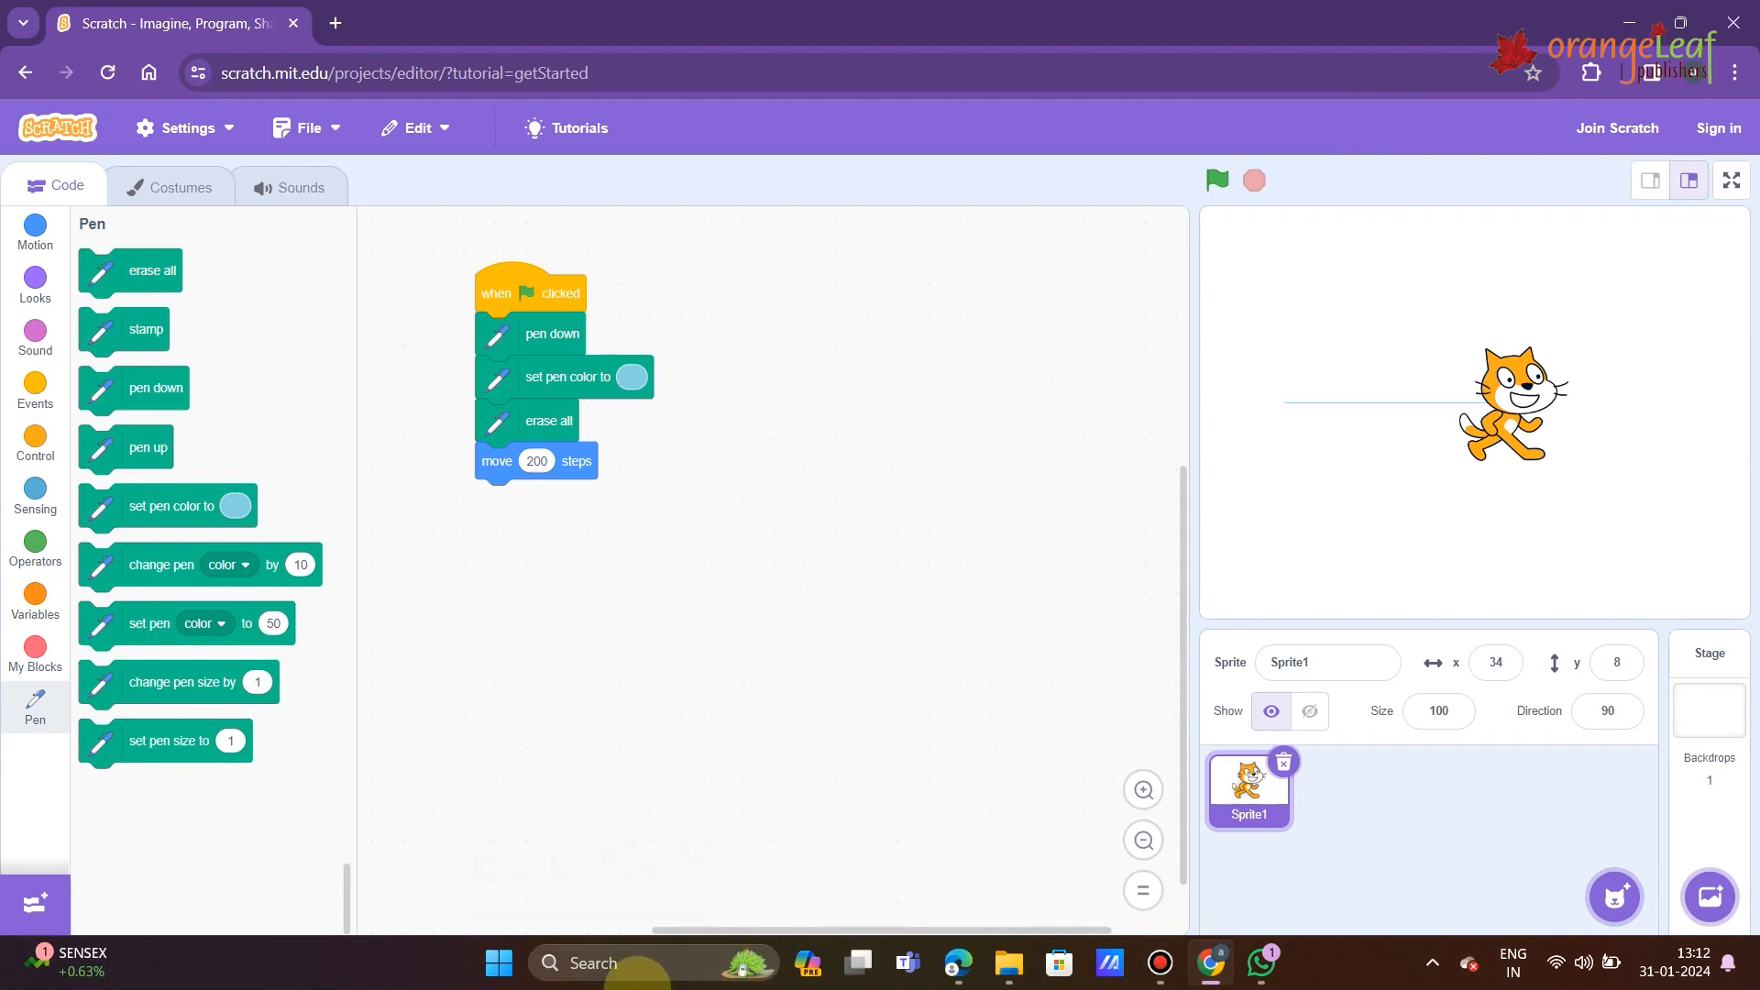
{"action": "key", "text": "Escape"}
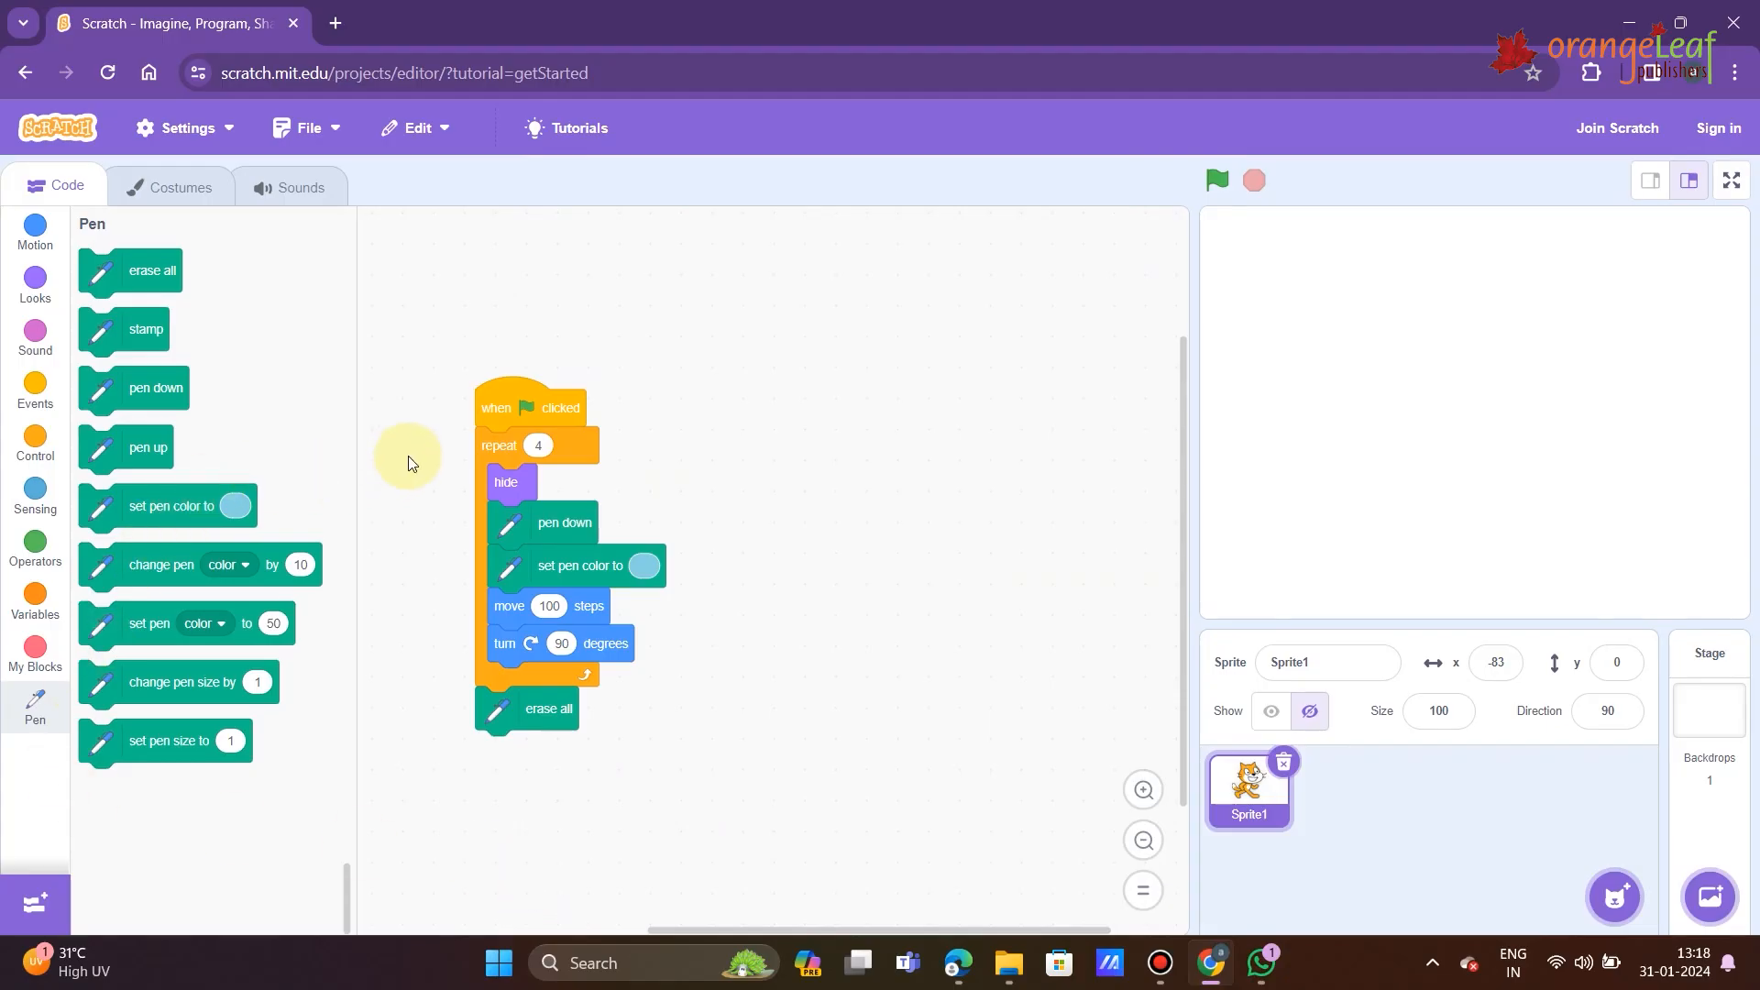
- Select the square loop's repeat count of 4 to change it
{"action": "left_click", "coordinate": [541, 445]}
- Set the turn to 120 degrees, discard erase all and run to draw a triangle
{"action": "left_click", "coordinate": [562, 643]}
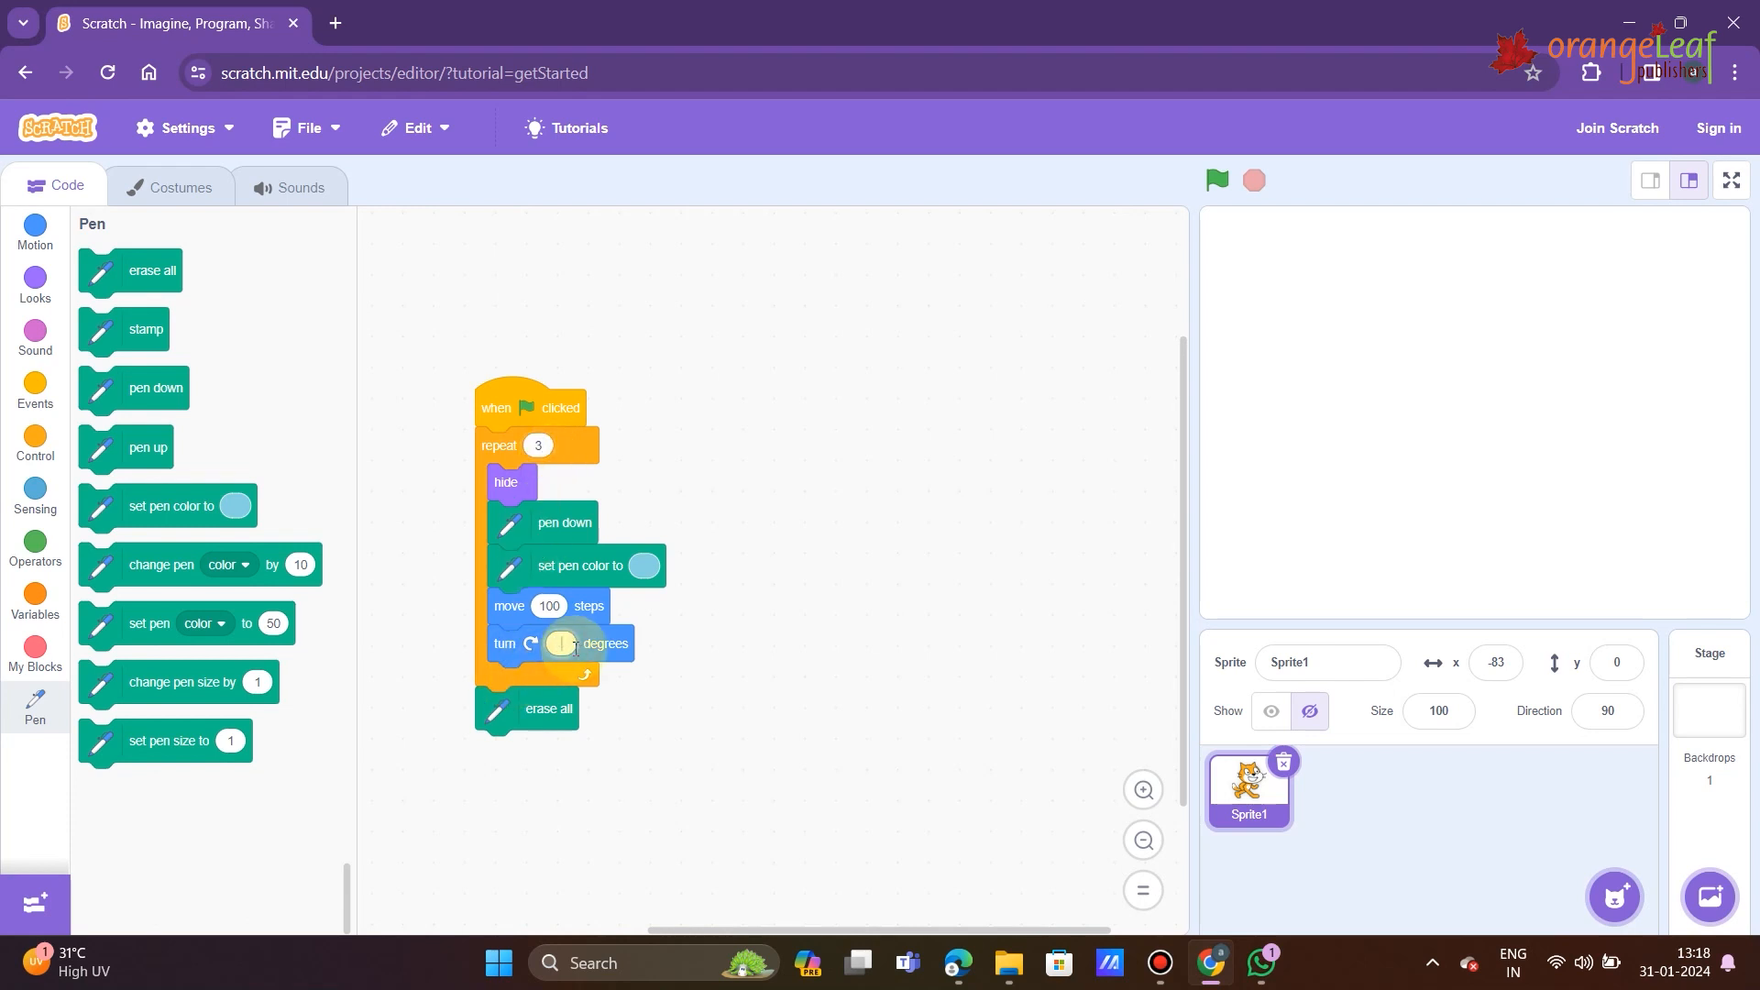
{"action": "type", "text": "120"}
{"action": "left_click", "coordinate": [1215, 179]}
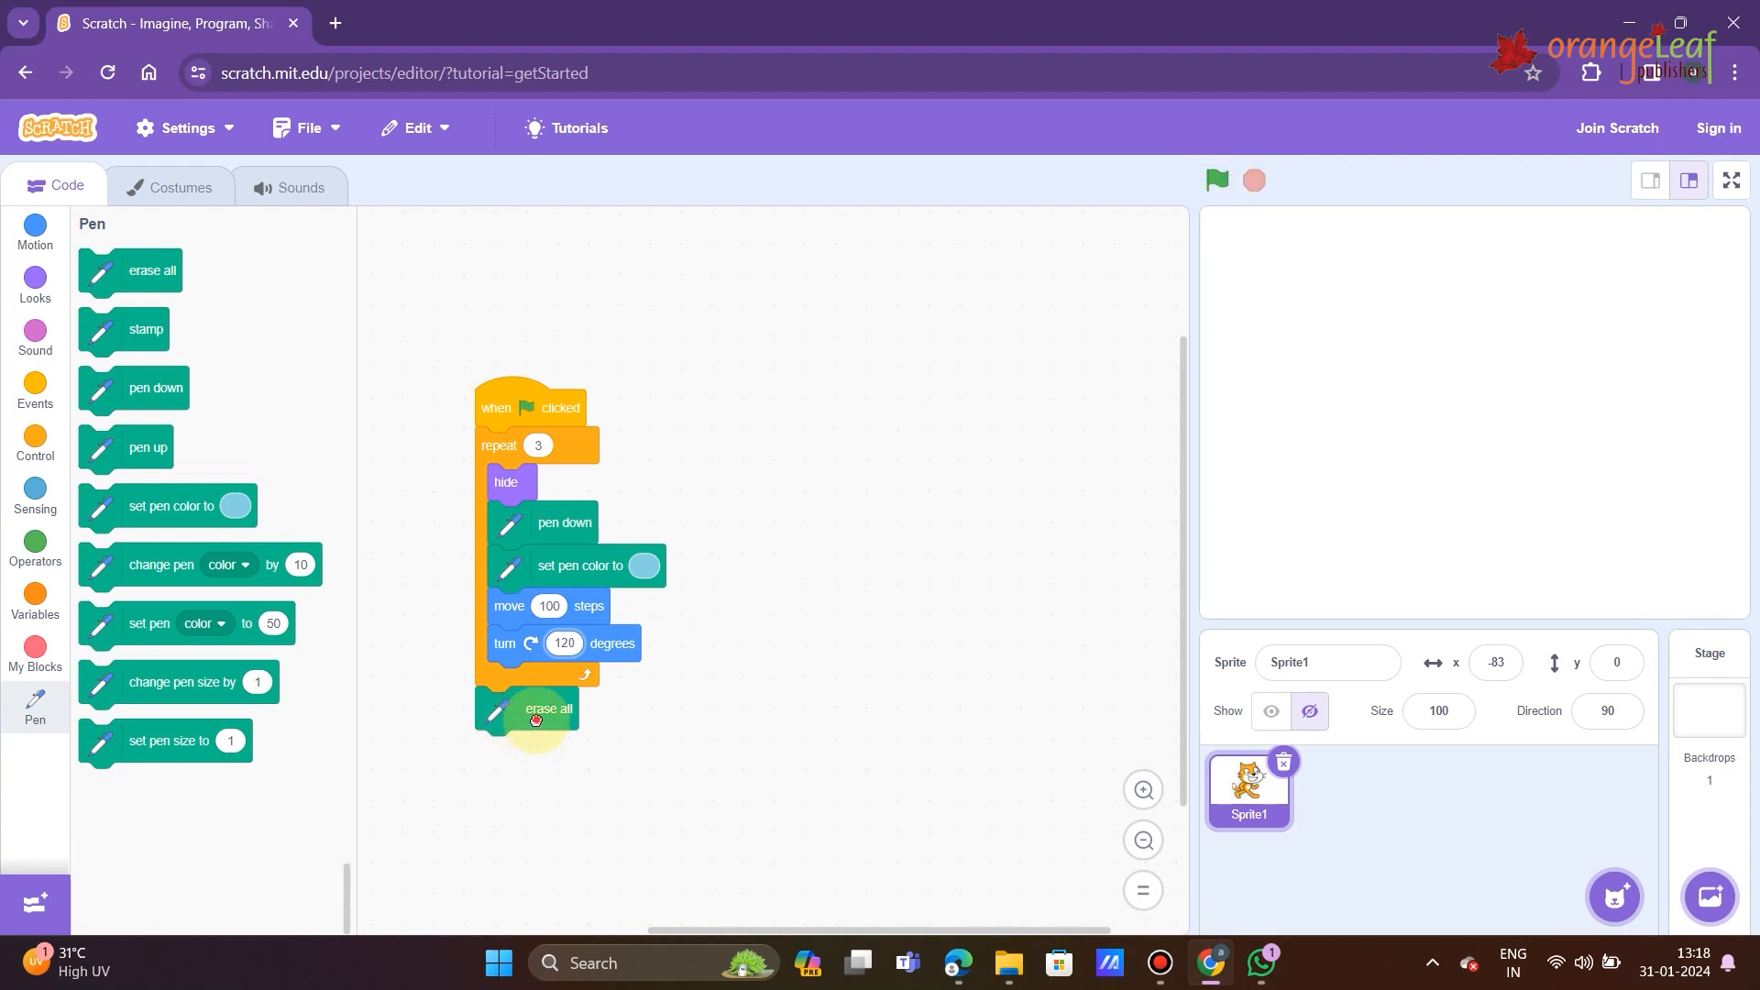
{"action": "mouse_move", "coordinate": [509, 711]}
{"action": "left_mouse_down"}
{"action": "mouse_move", "coordinate": [458, 770]}
{"action": "mouse_move", "coordinate": [238, 359]}
{"action": "left_mouse_up"}
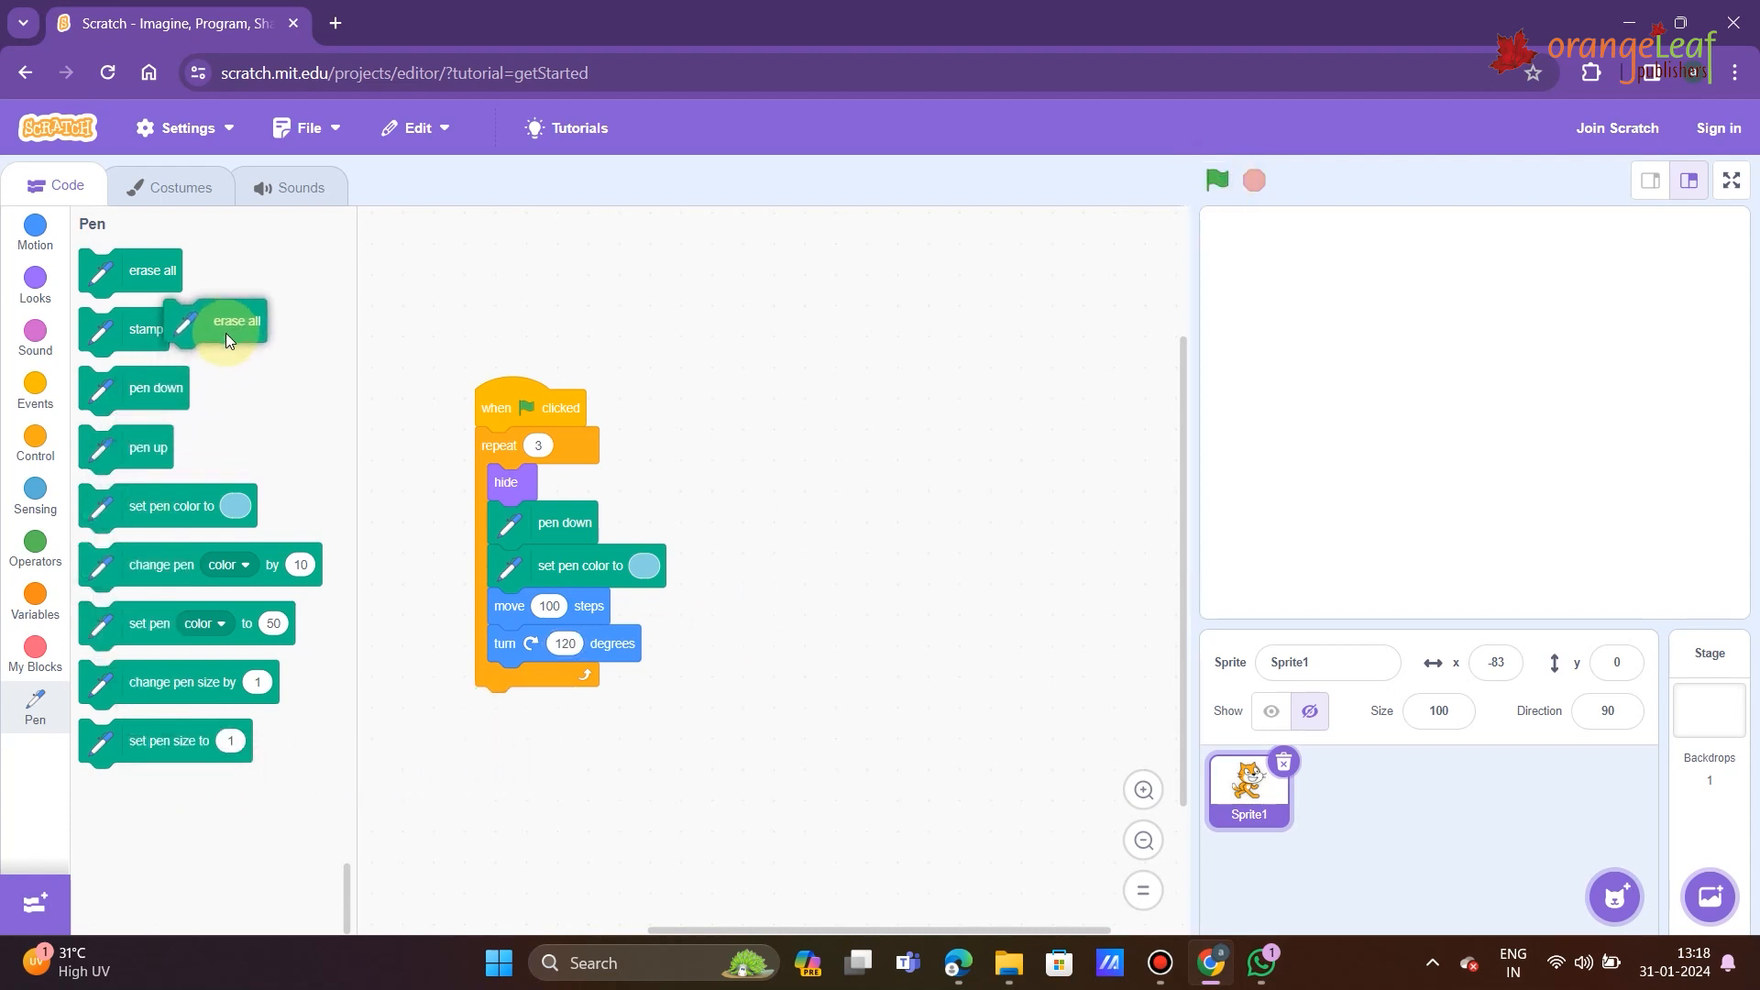
{"action": "left_click_drag", "start_coordinate": [239, 359], "coordinate": [149, 470]}
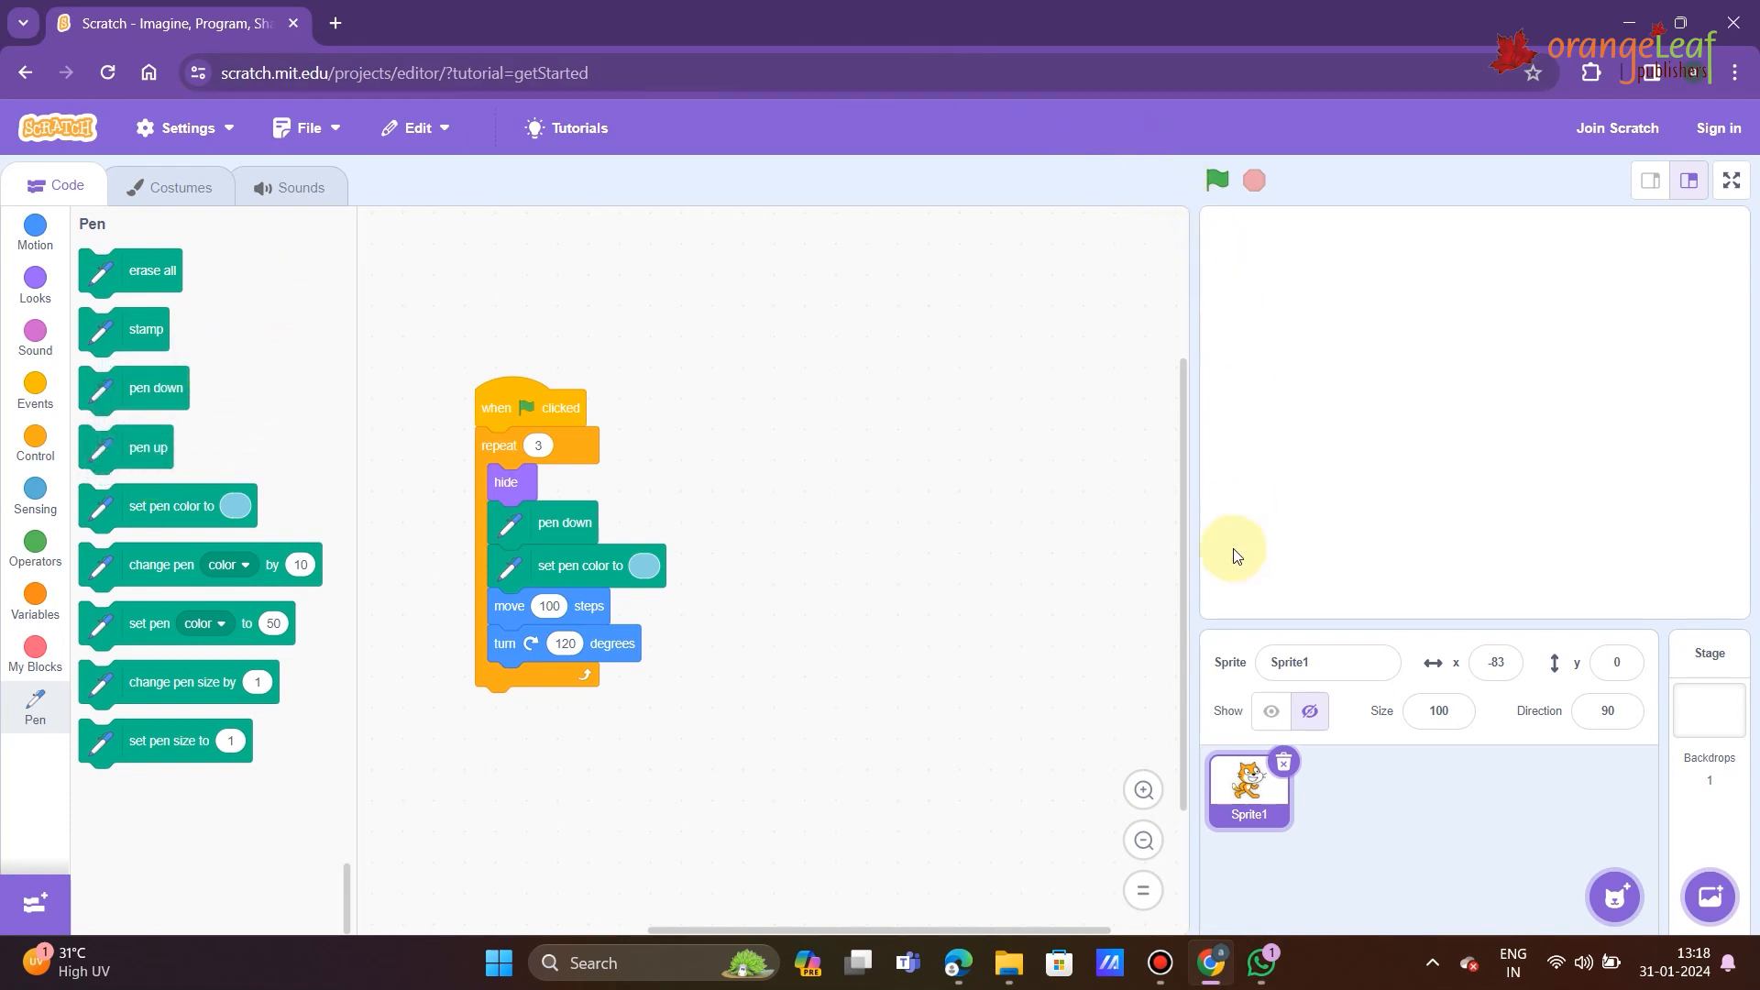
{"action": "left_click", "coordinate": [1217, 181]}
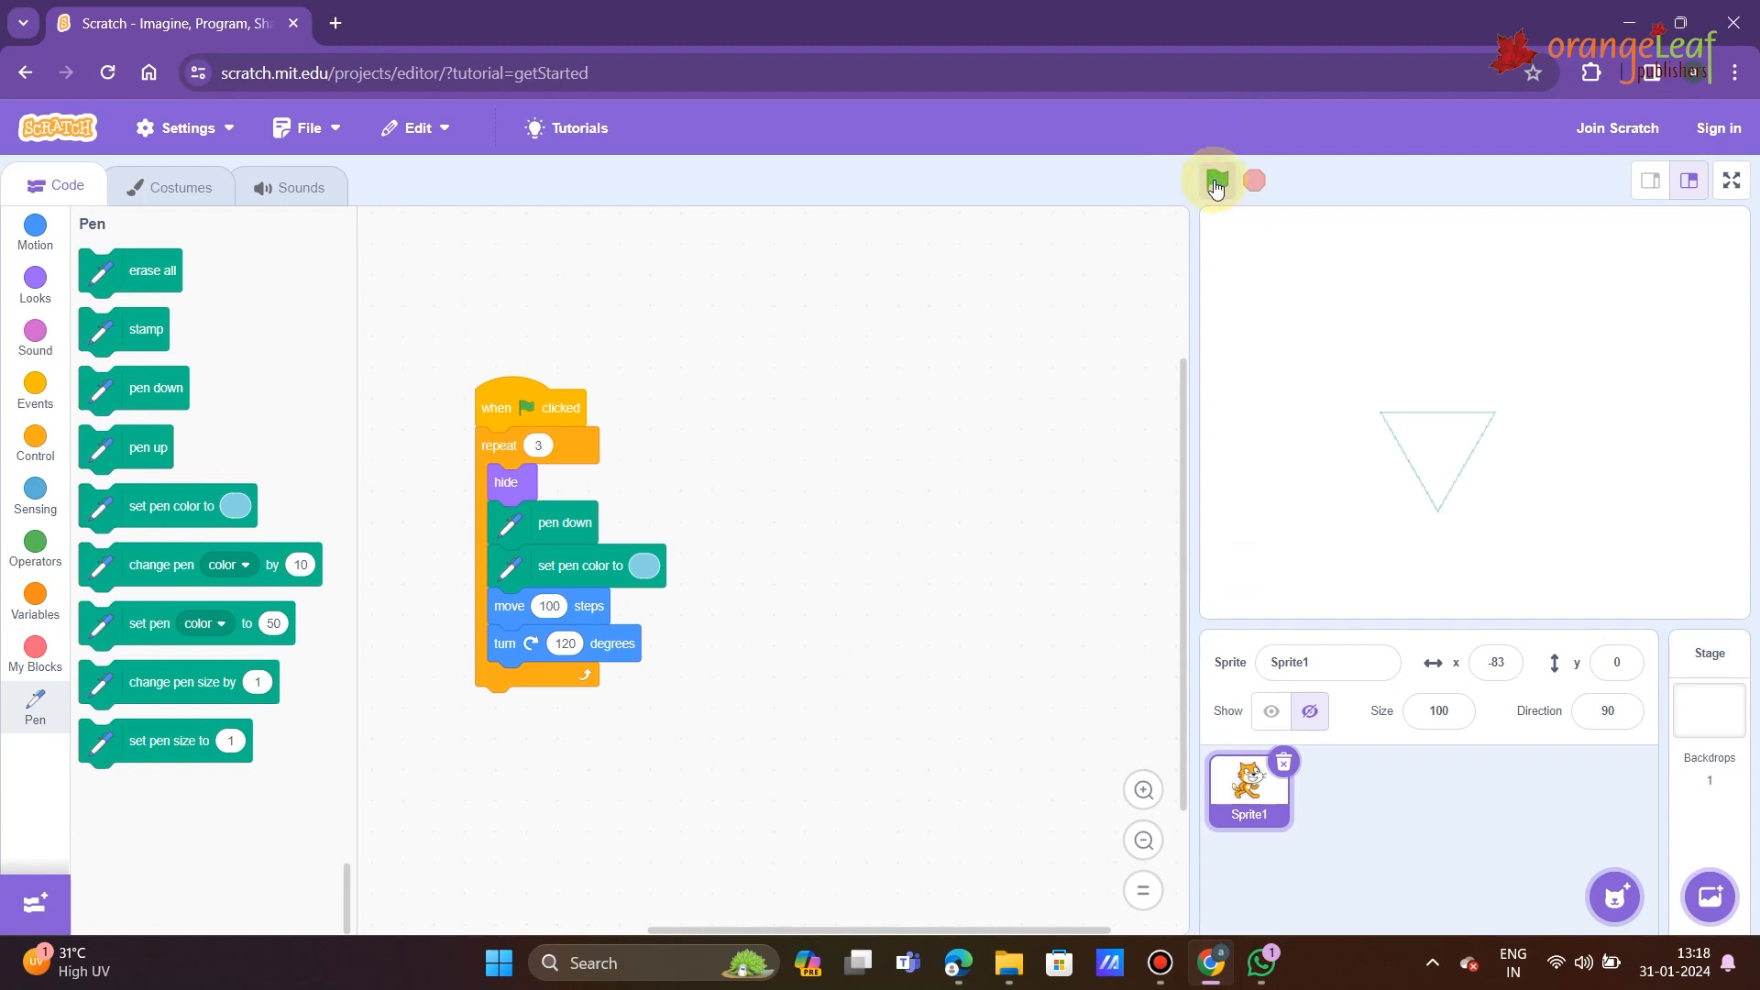
- Set the sprite's Direction value to 120
{"action": "left_click", "coordinate": [1638, 711]}
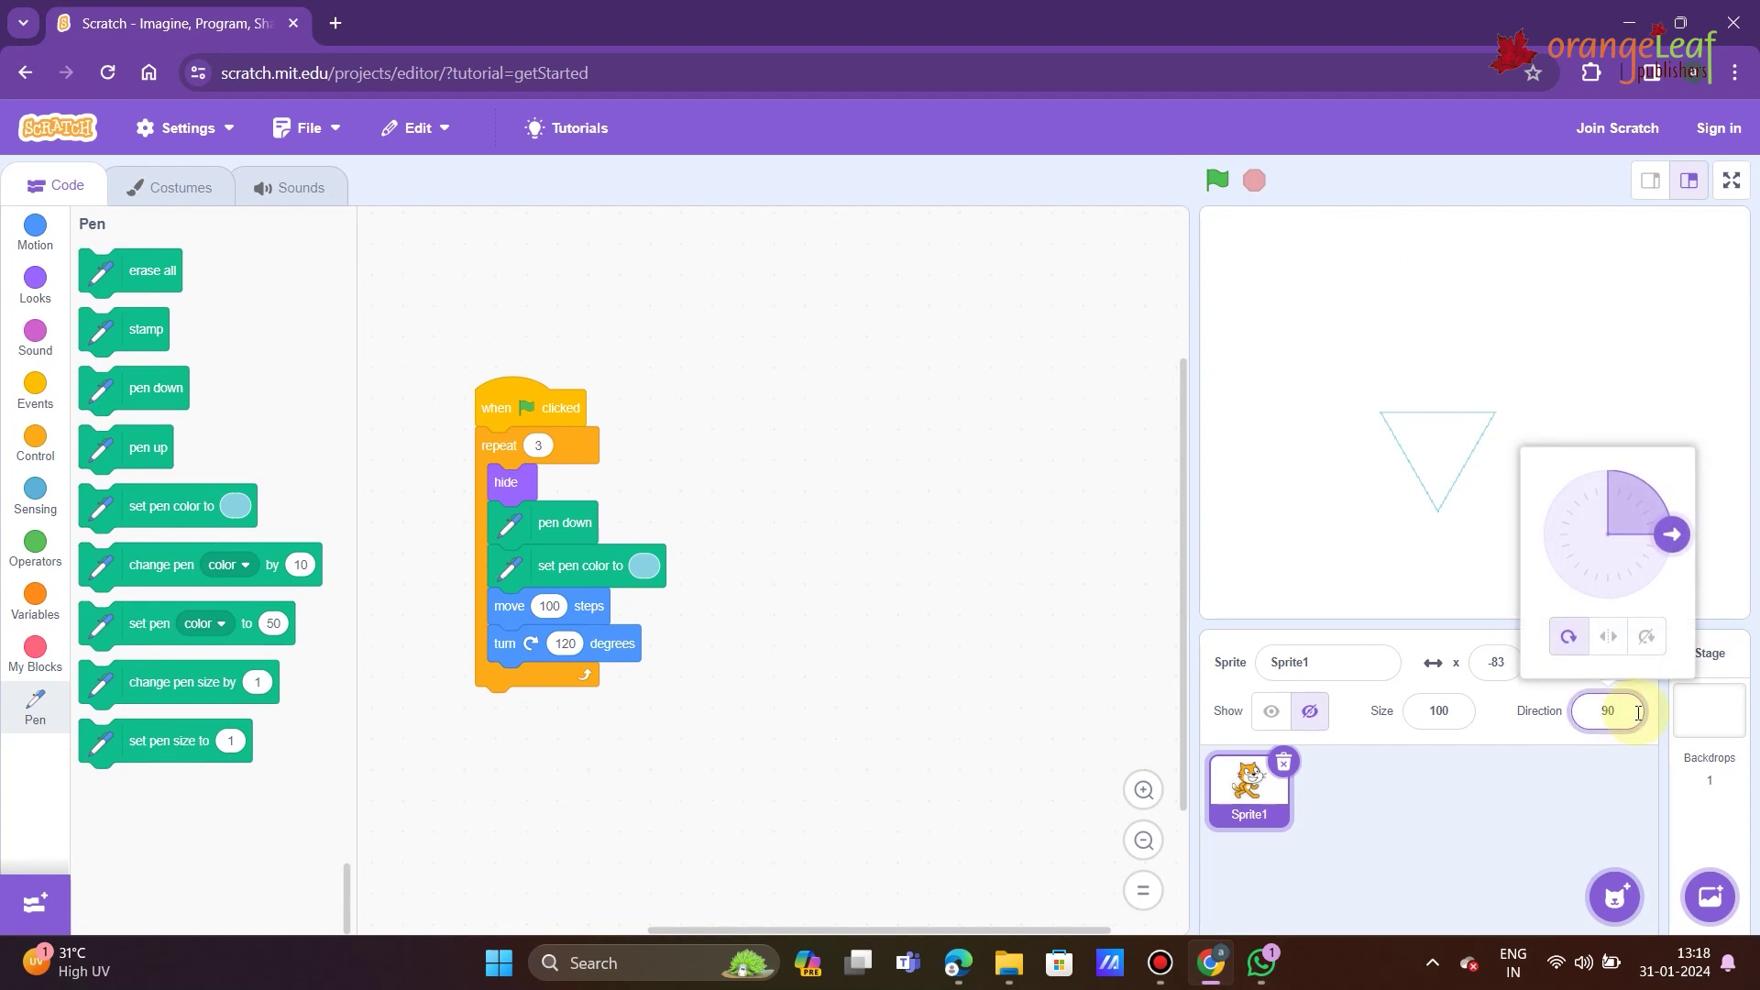
{"action": "key", "text": "BackSpace"}
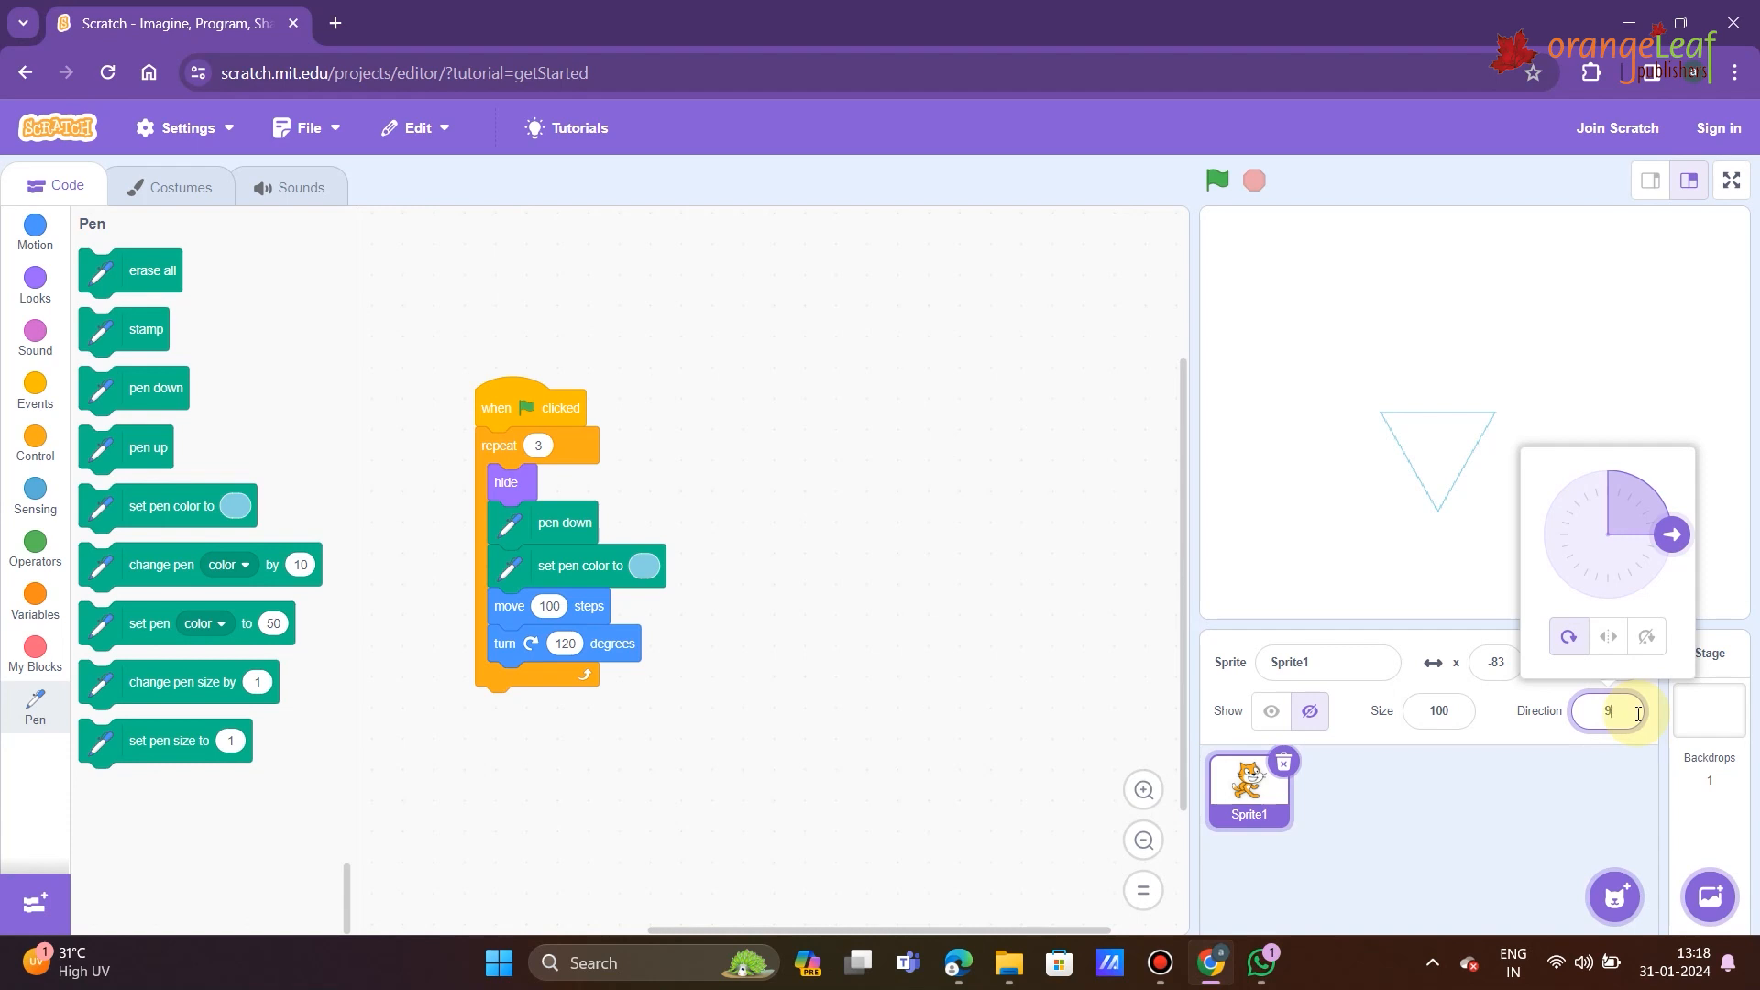
{"action": "type", "text": "120"}
{"action": "left_click", "coordinate": [1559, 794]}
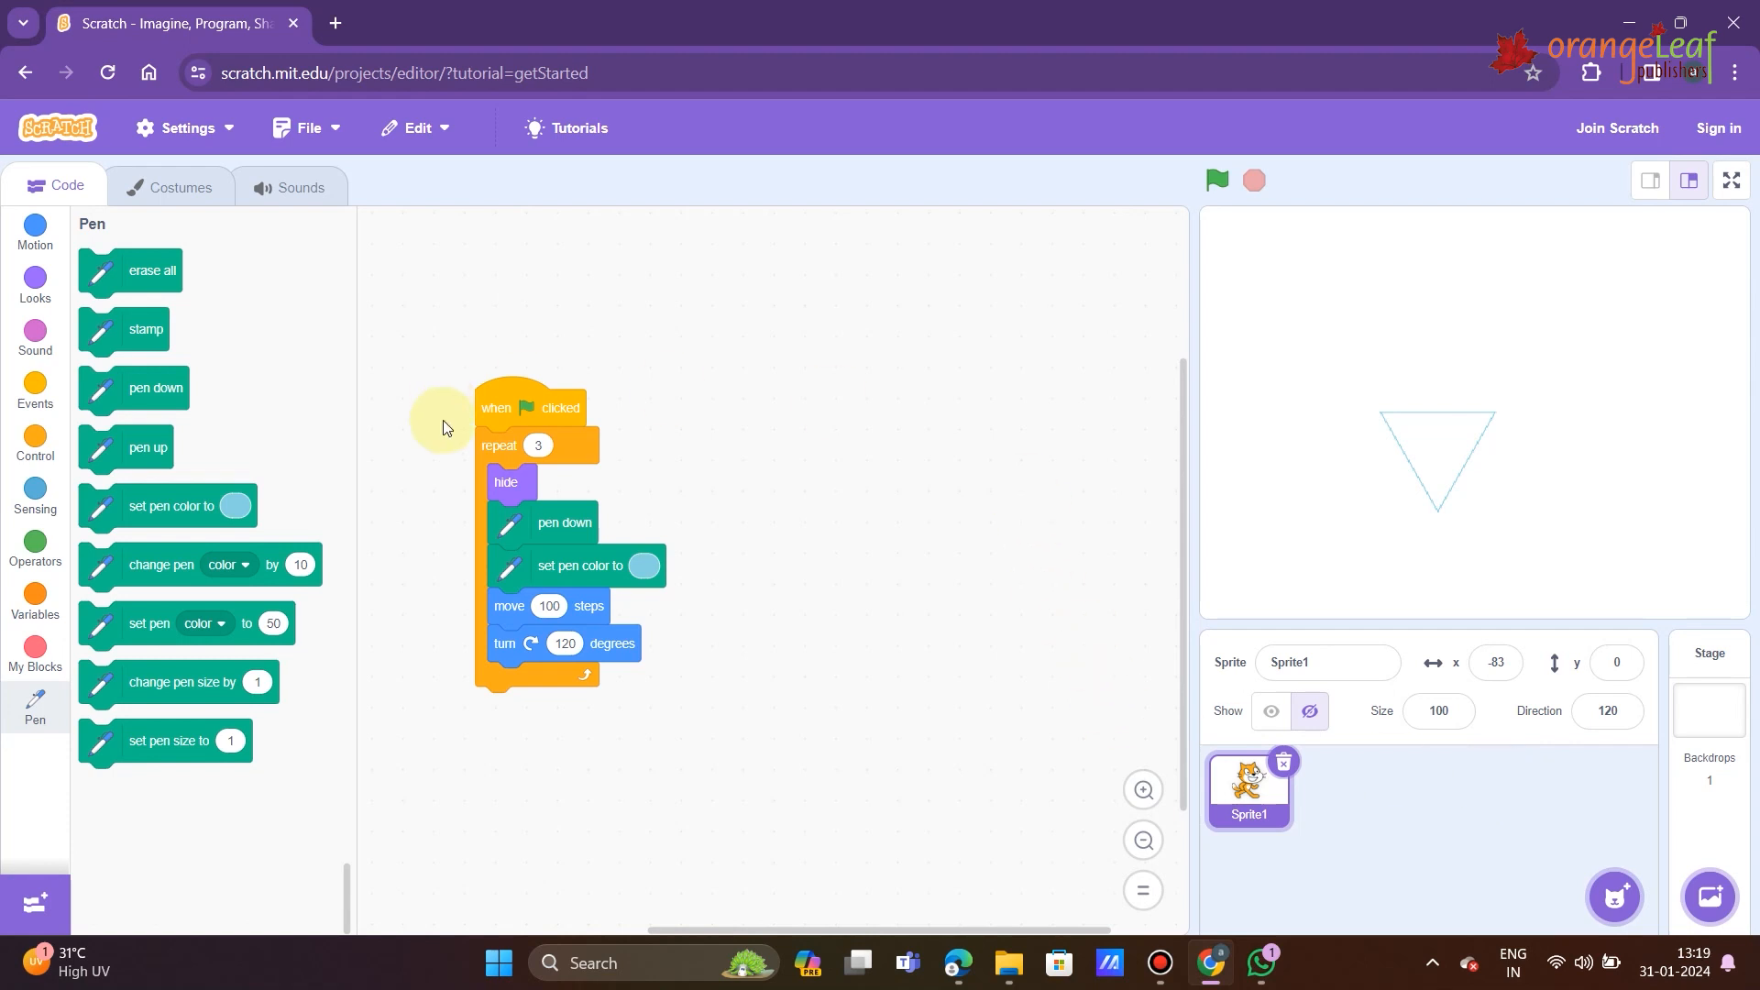
- Change the loop to 5 repeats with 72-degree turns to draw a pentagon
{"action": "left_click", "coordinate": [540, 445]}
{"action": "key", "text": "BackSpace"}
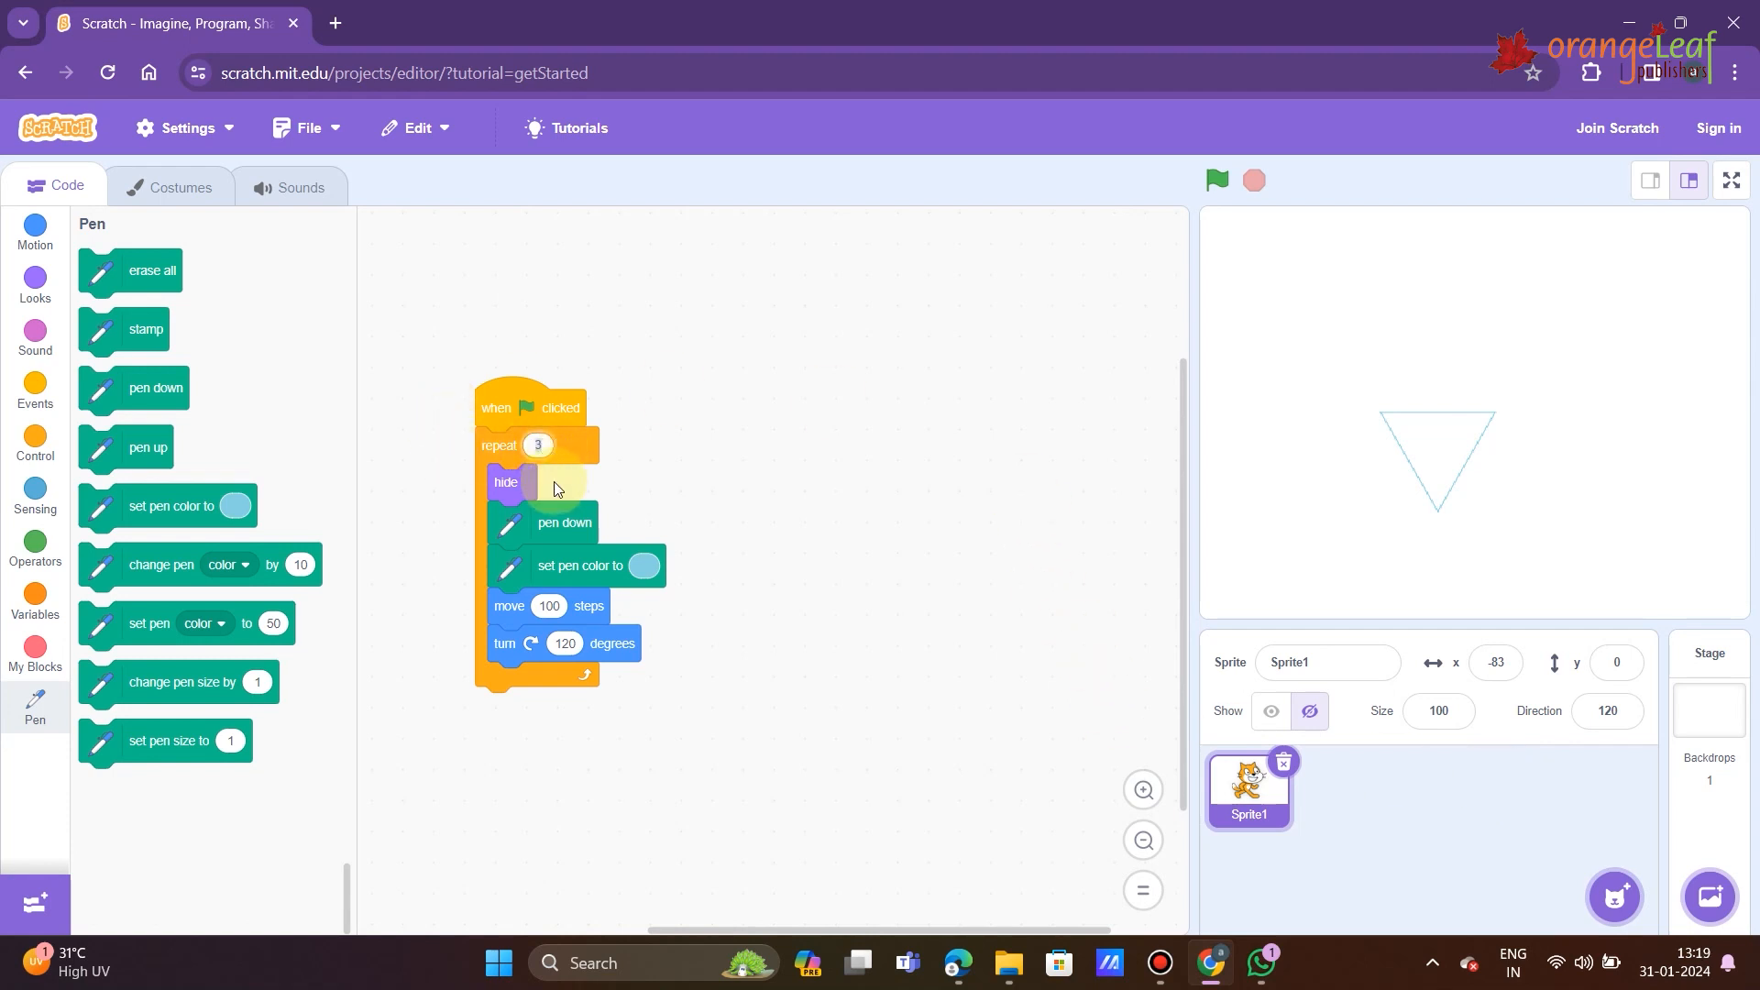
{"action": "type", "text": "4"}
{"action": "left_click", "coordinate": [568, 644]}
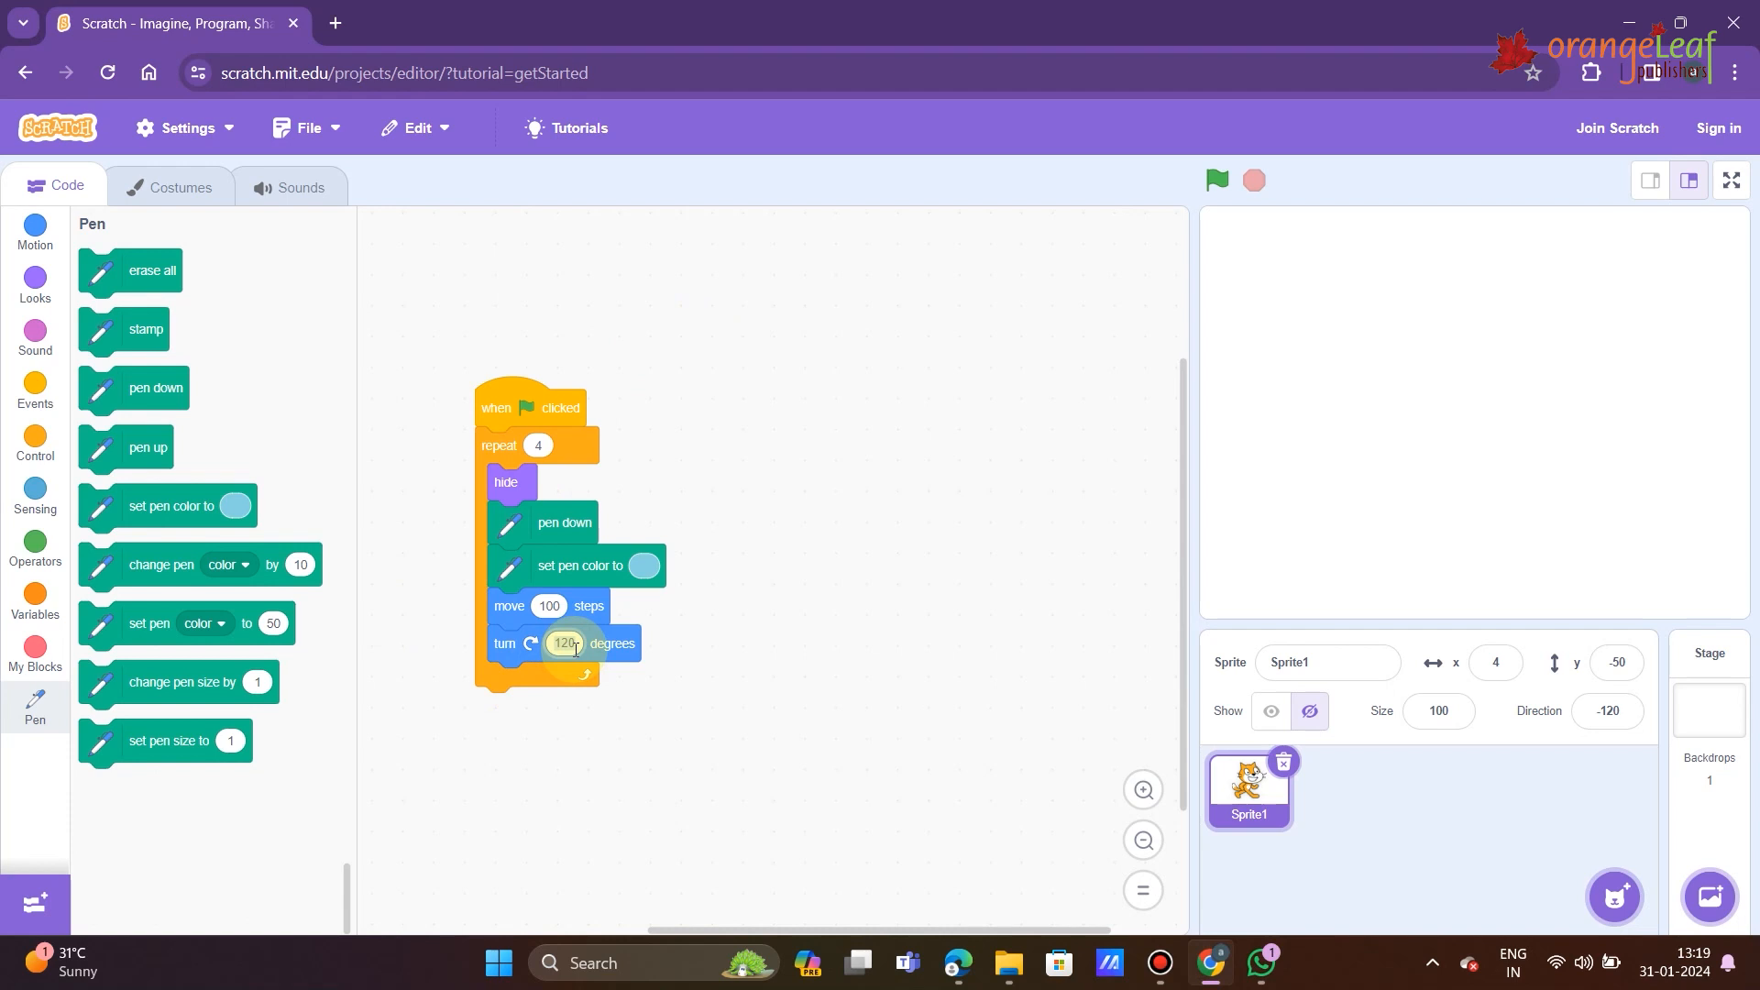
{"action": "key", "text": "BackSpace"}
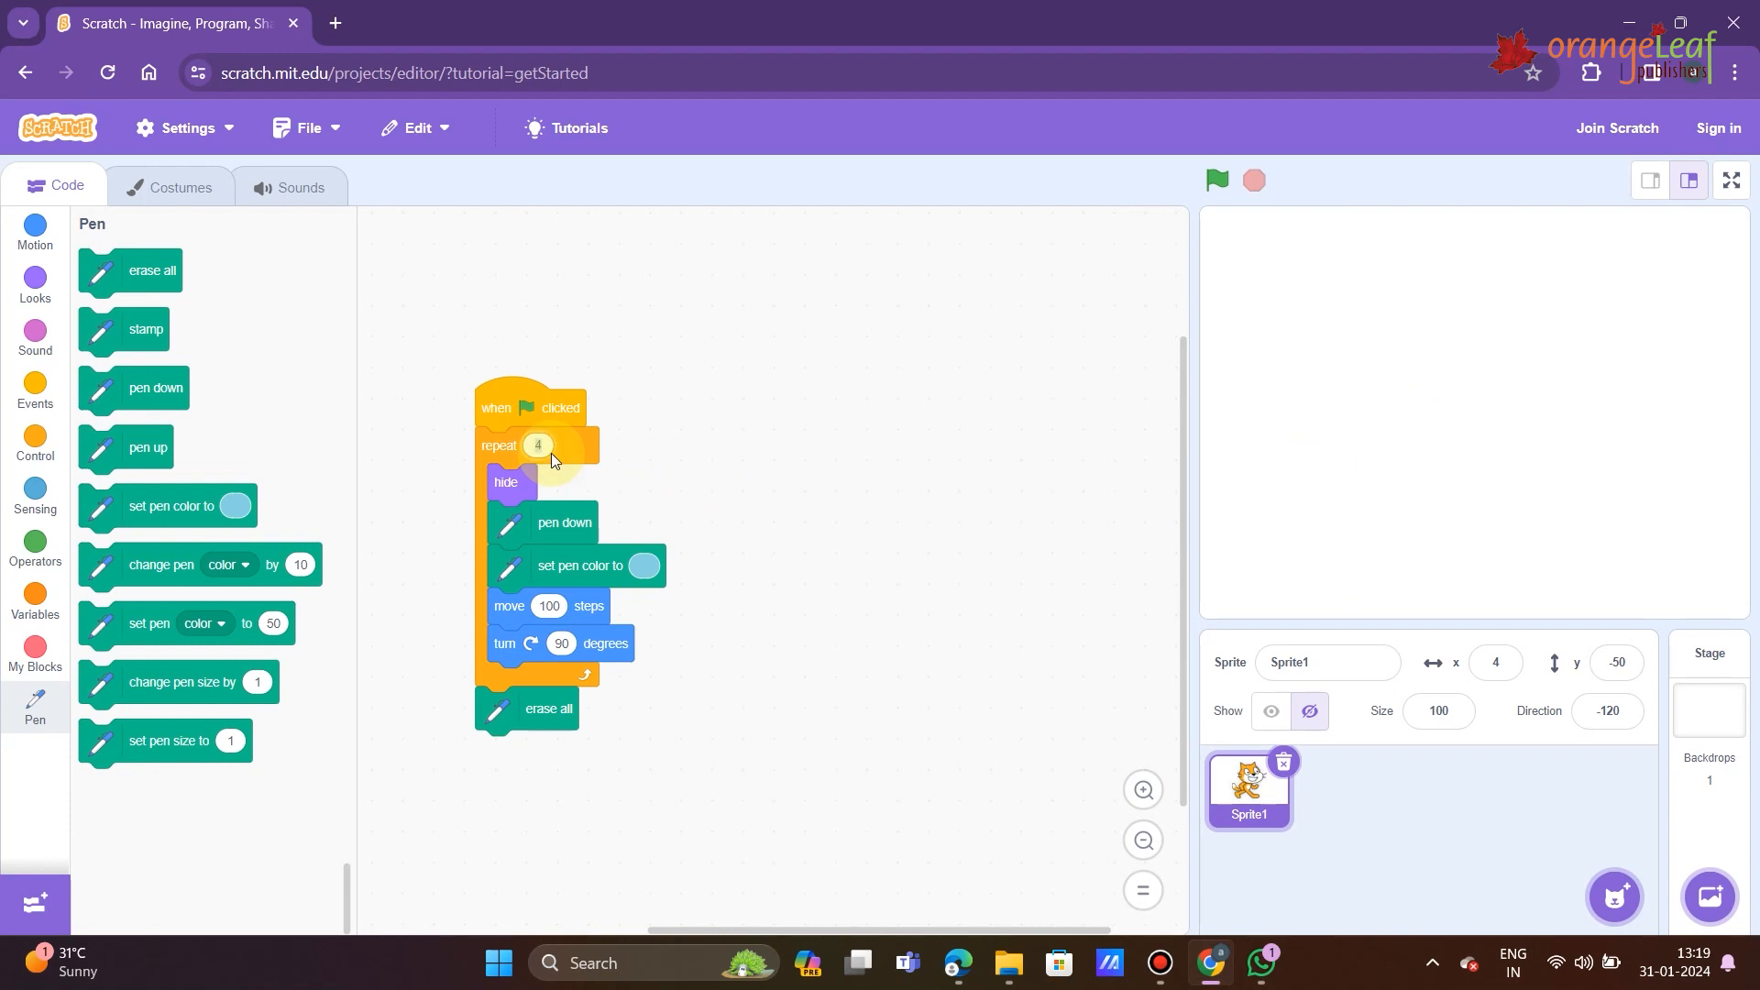
{"action": "type", "text": "5"}
{"action": "left_click", "coordinate": [562, 643]}
{"action": "type", "text": "72"}
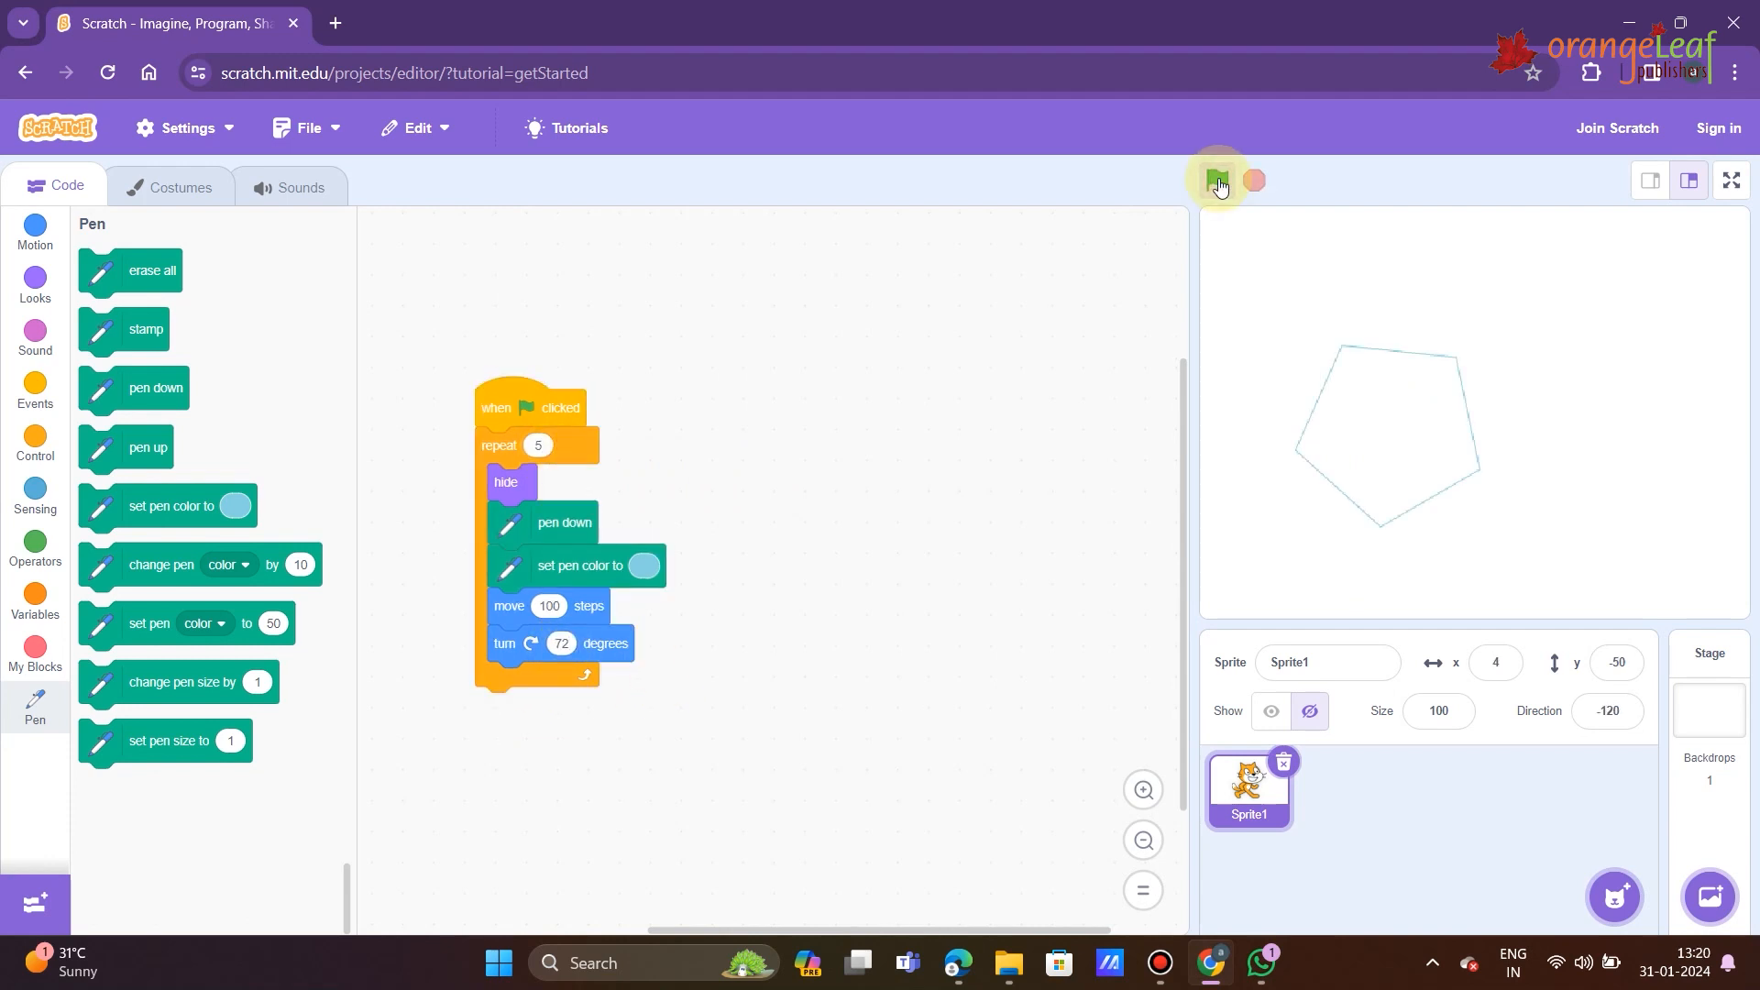
- Change the loop to 7 repeats with 51-degree turns and run to draw a heptagon
{"action": "left_click", "coordinate": [543, 442]}
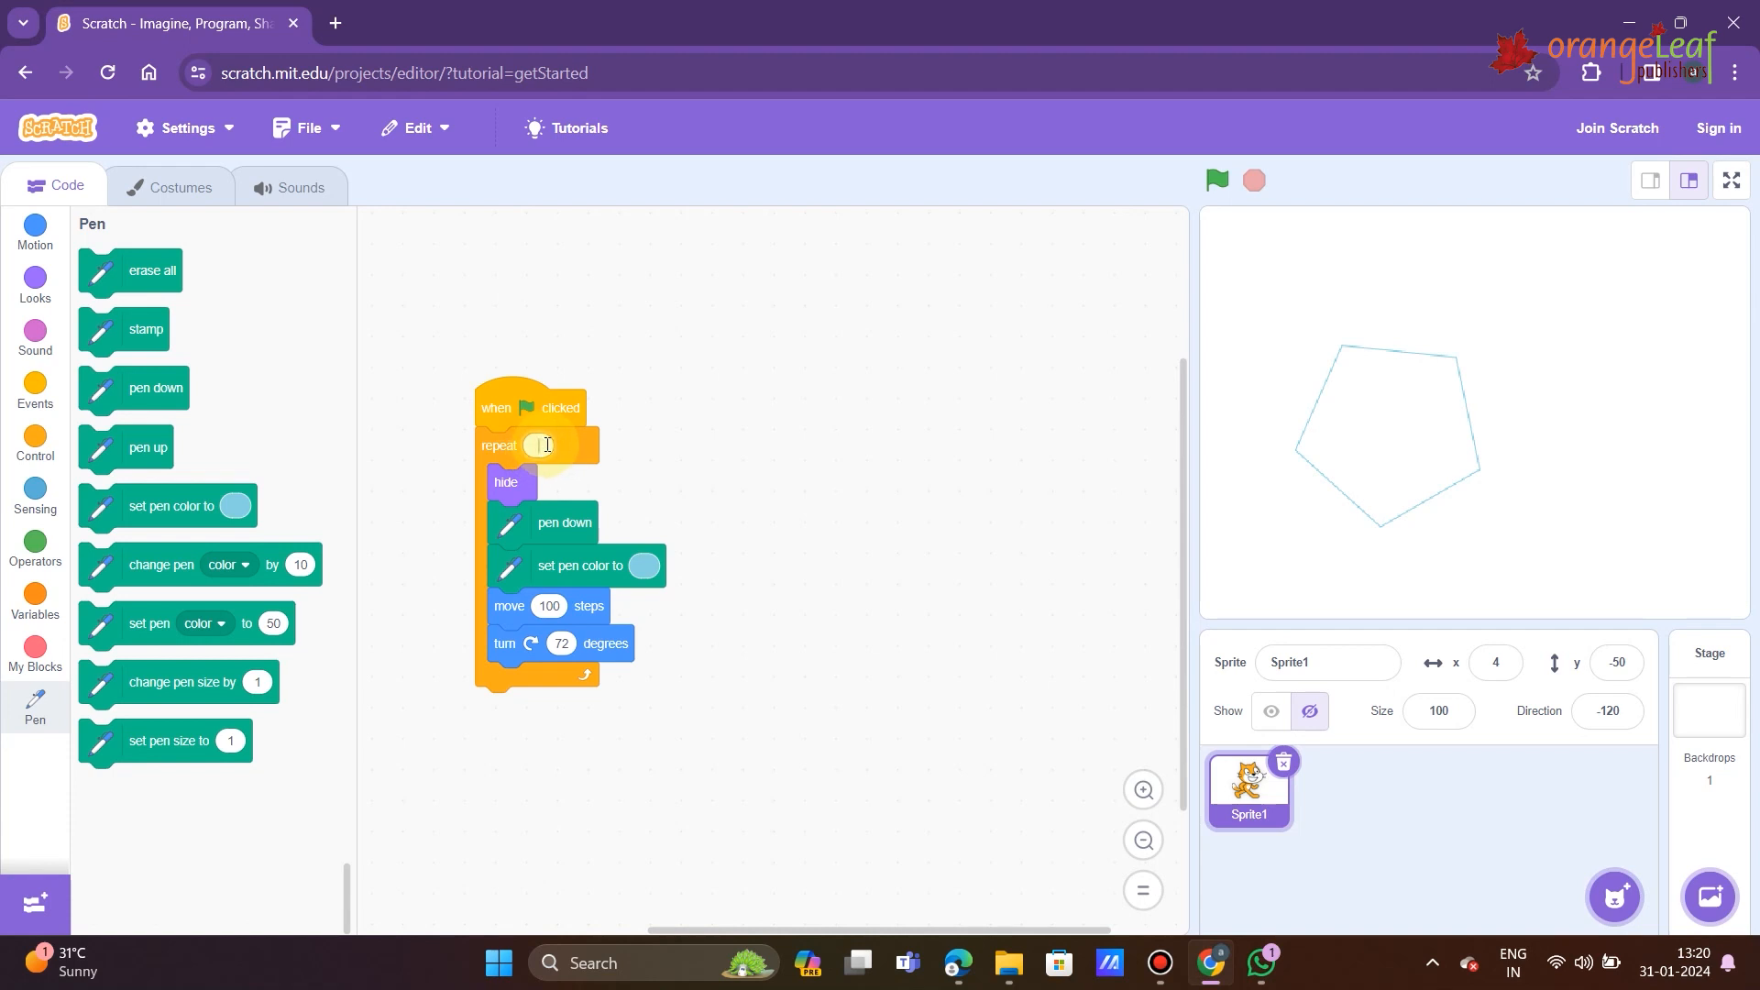
{"action": "type", "text": "6"}
{"action": "left_click", "coordinate": [561, 643]}
{"action": "type", "text": "60"}
{"action": "type", "text": "7"}
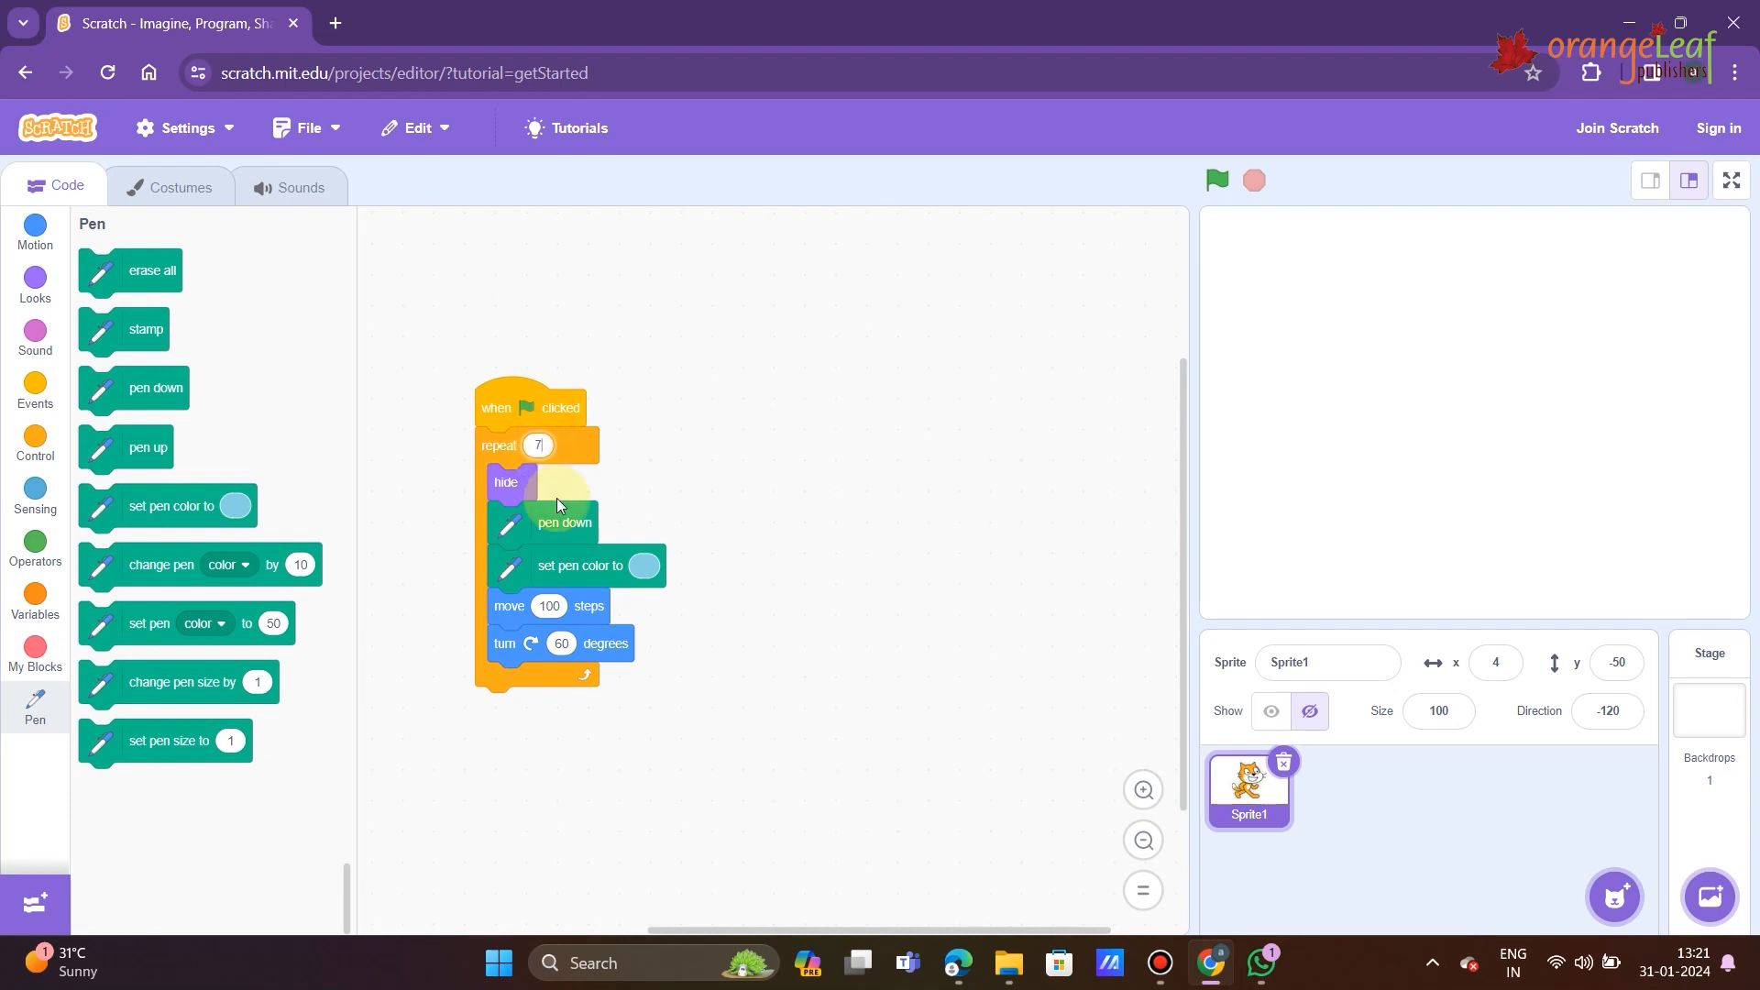
{"action": "left_click", "coordinate": [565, 643]}
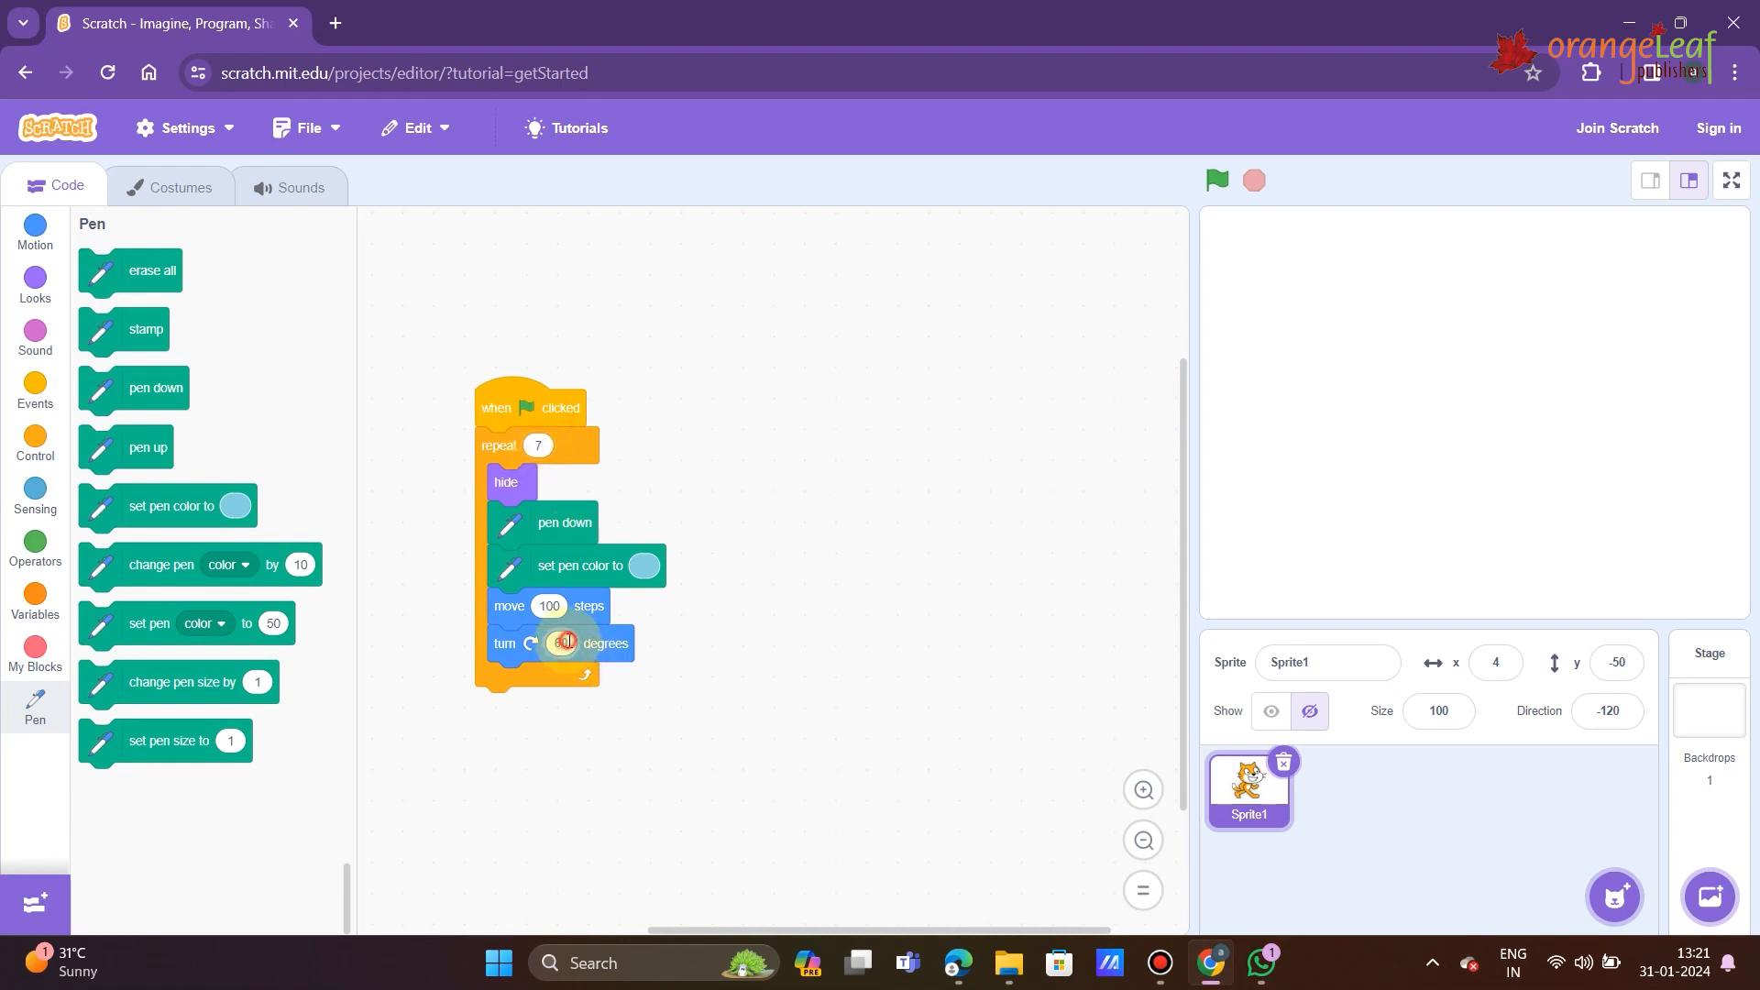
{"action": "key", "text": "BackSpace"}
{"action": "type", "text": "51"}
{"action": "left_click", "coordinate": [1217, 181]}
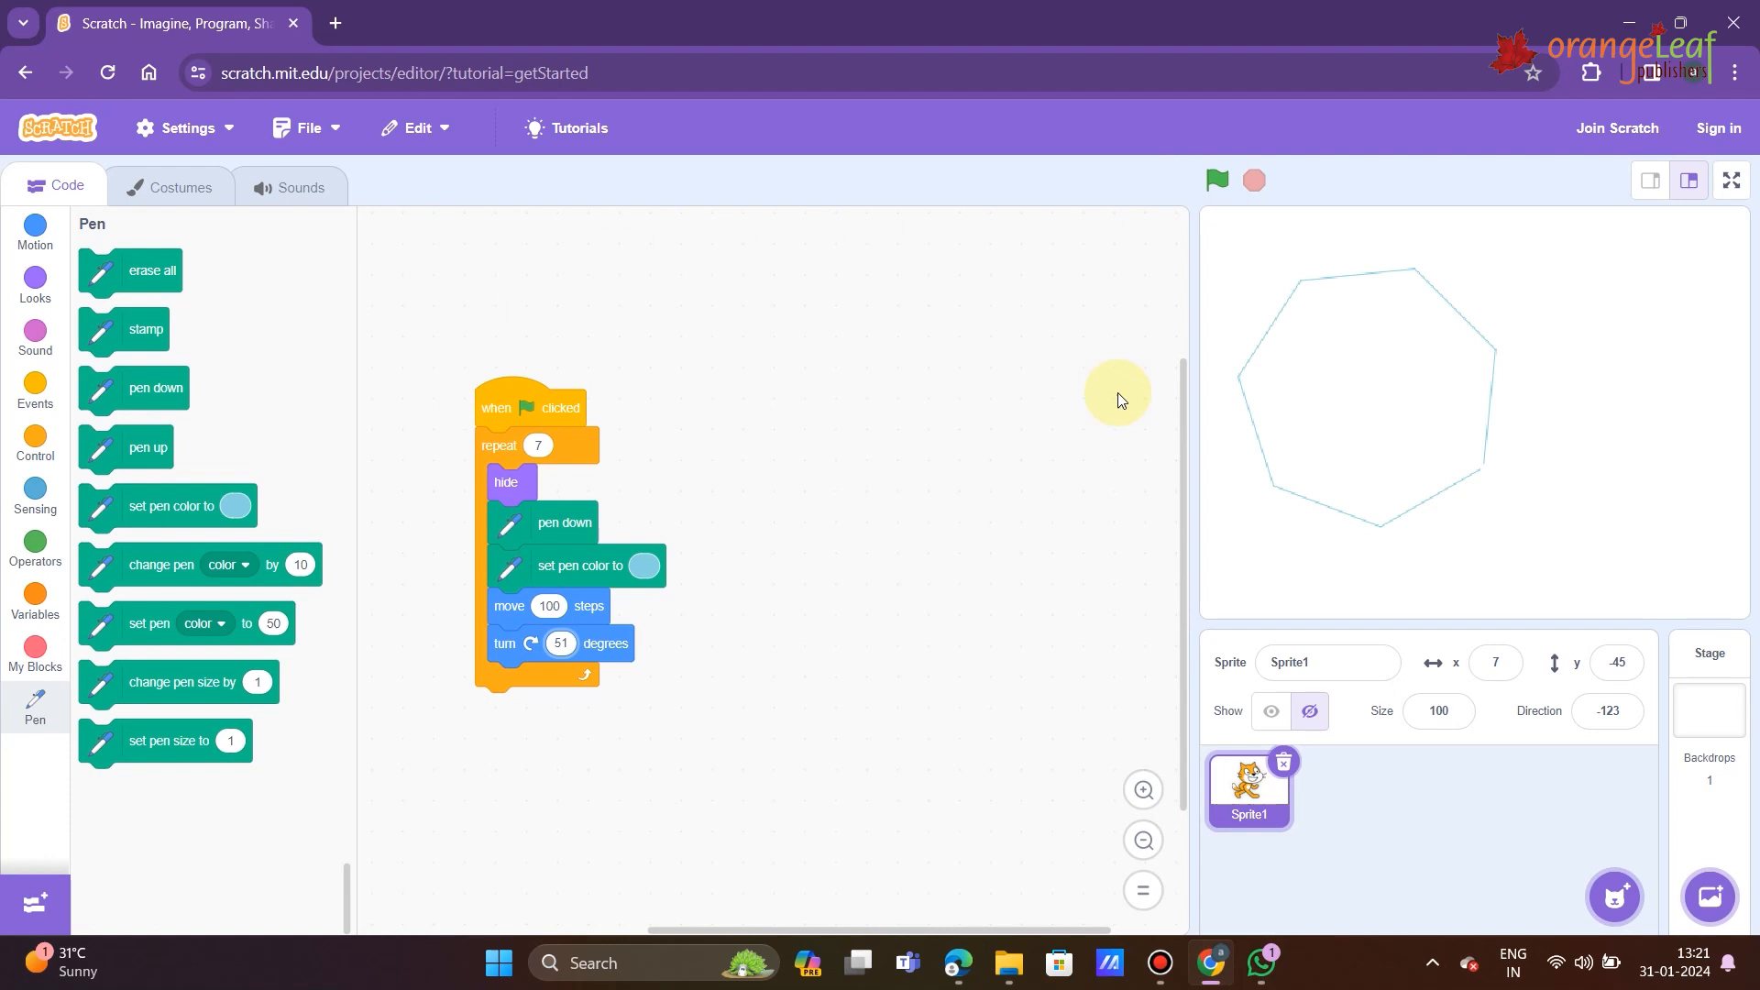
- Set 8 repeats with 45-degree turns and run to draw an octagon
{"action": "left_click", "coordinate": [538, 444]}
{"action": "key", "text": "BackSpace"}
{"action": "type", "text": "8"}
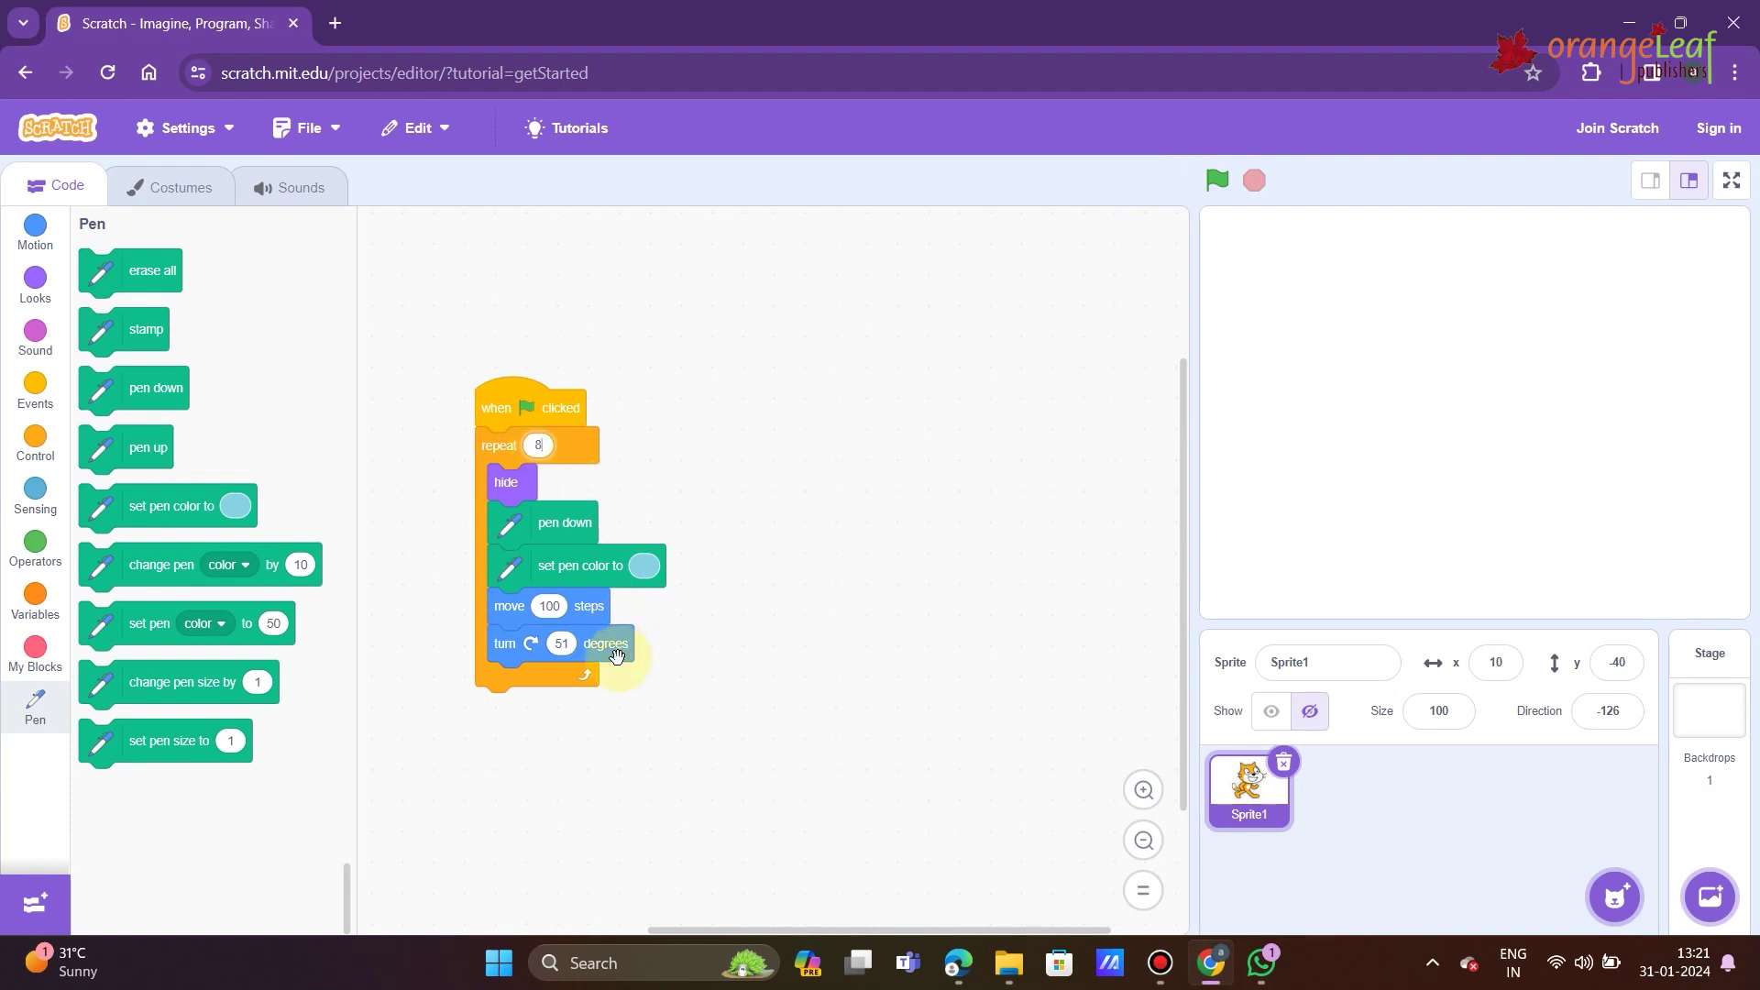
{"action": "left_click", "coordinate": [561, 642]}
{"action": "type", "text": "45"}
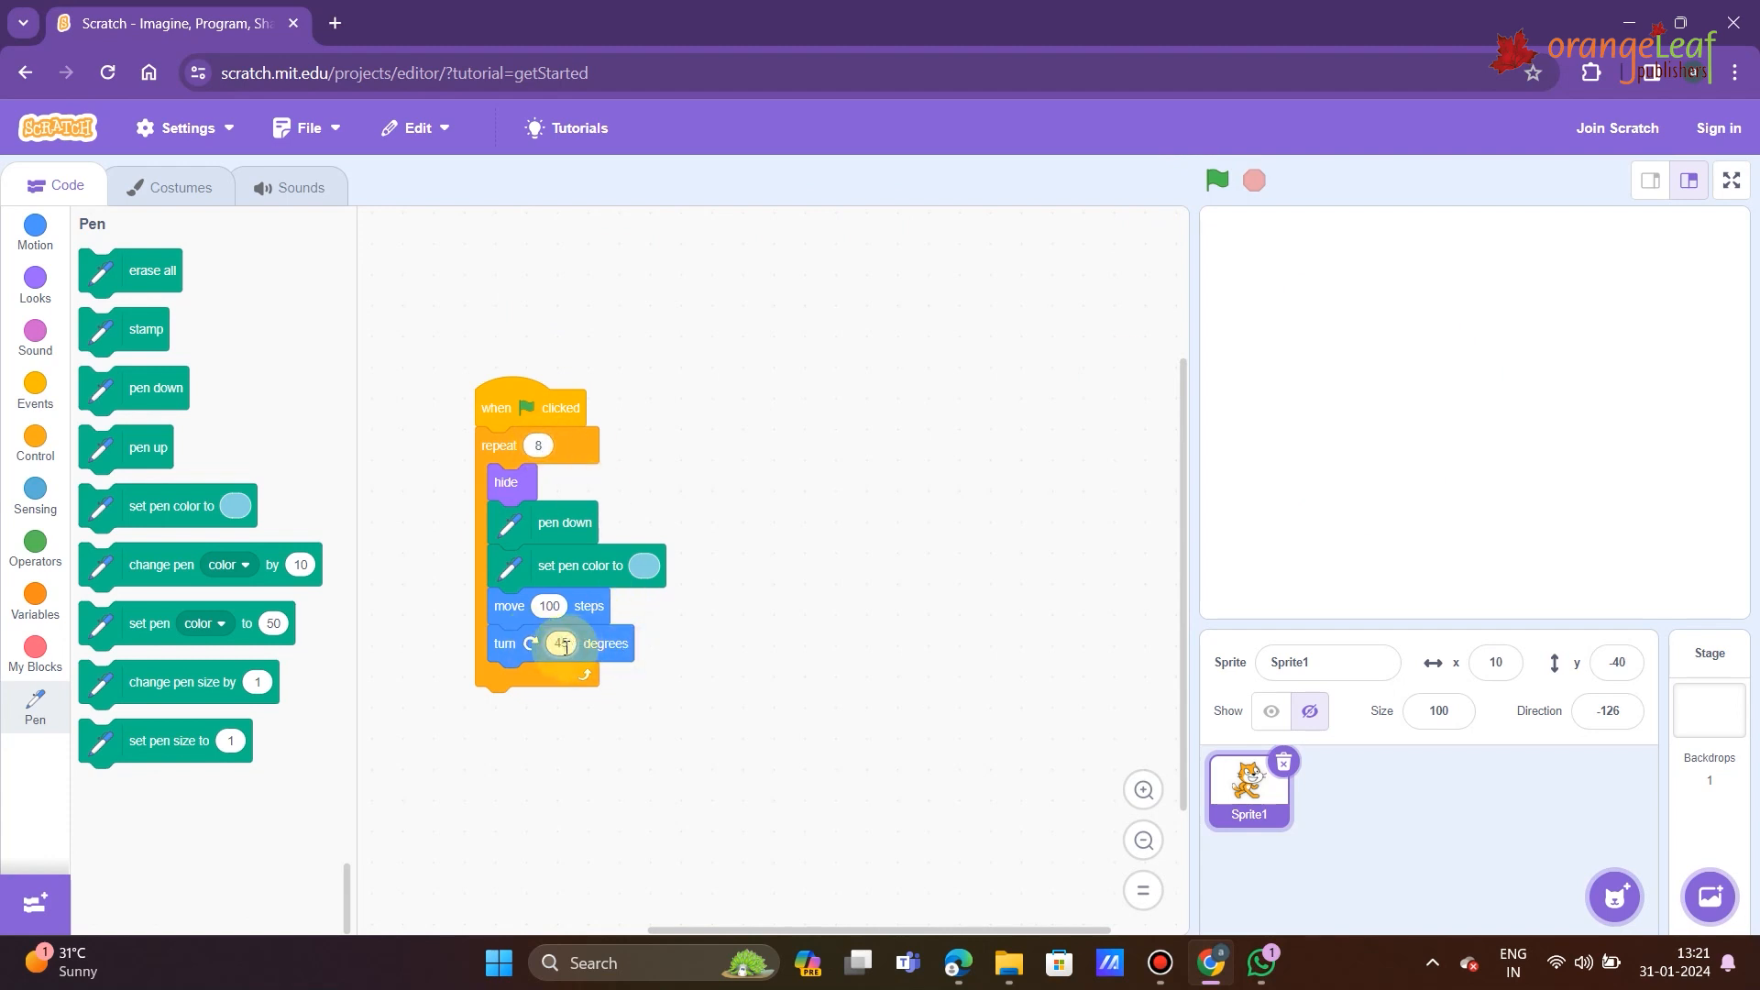
{"action": "left_click", "coordinate": [1217, 180]}
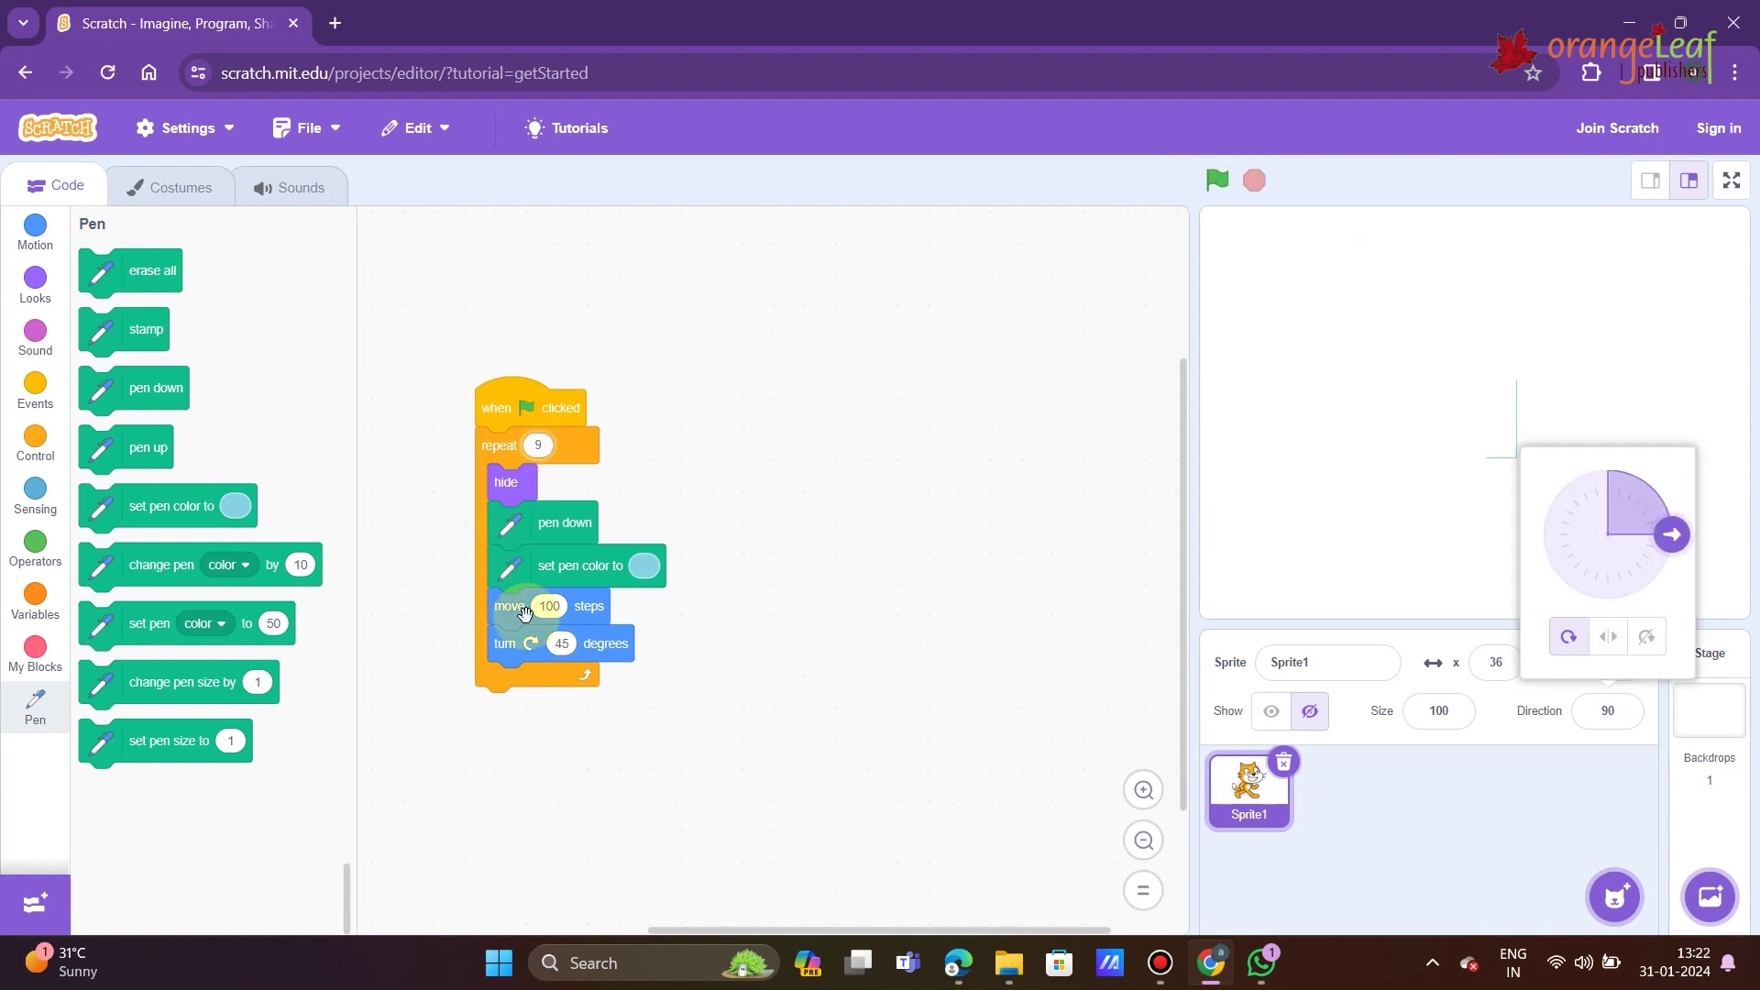
- Set 9 repeats with 40-degree turns and run to draw a nonagon
{"action": "left_click", "coordinate": [562, 644]}
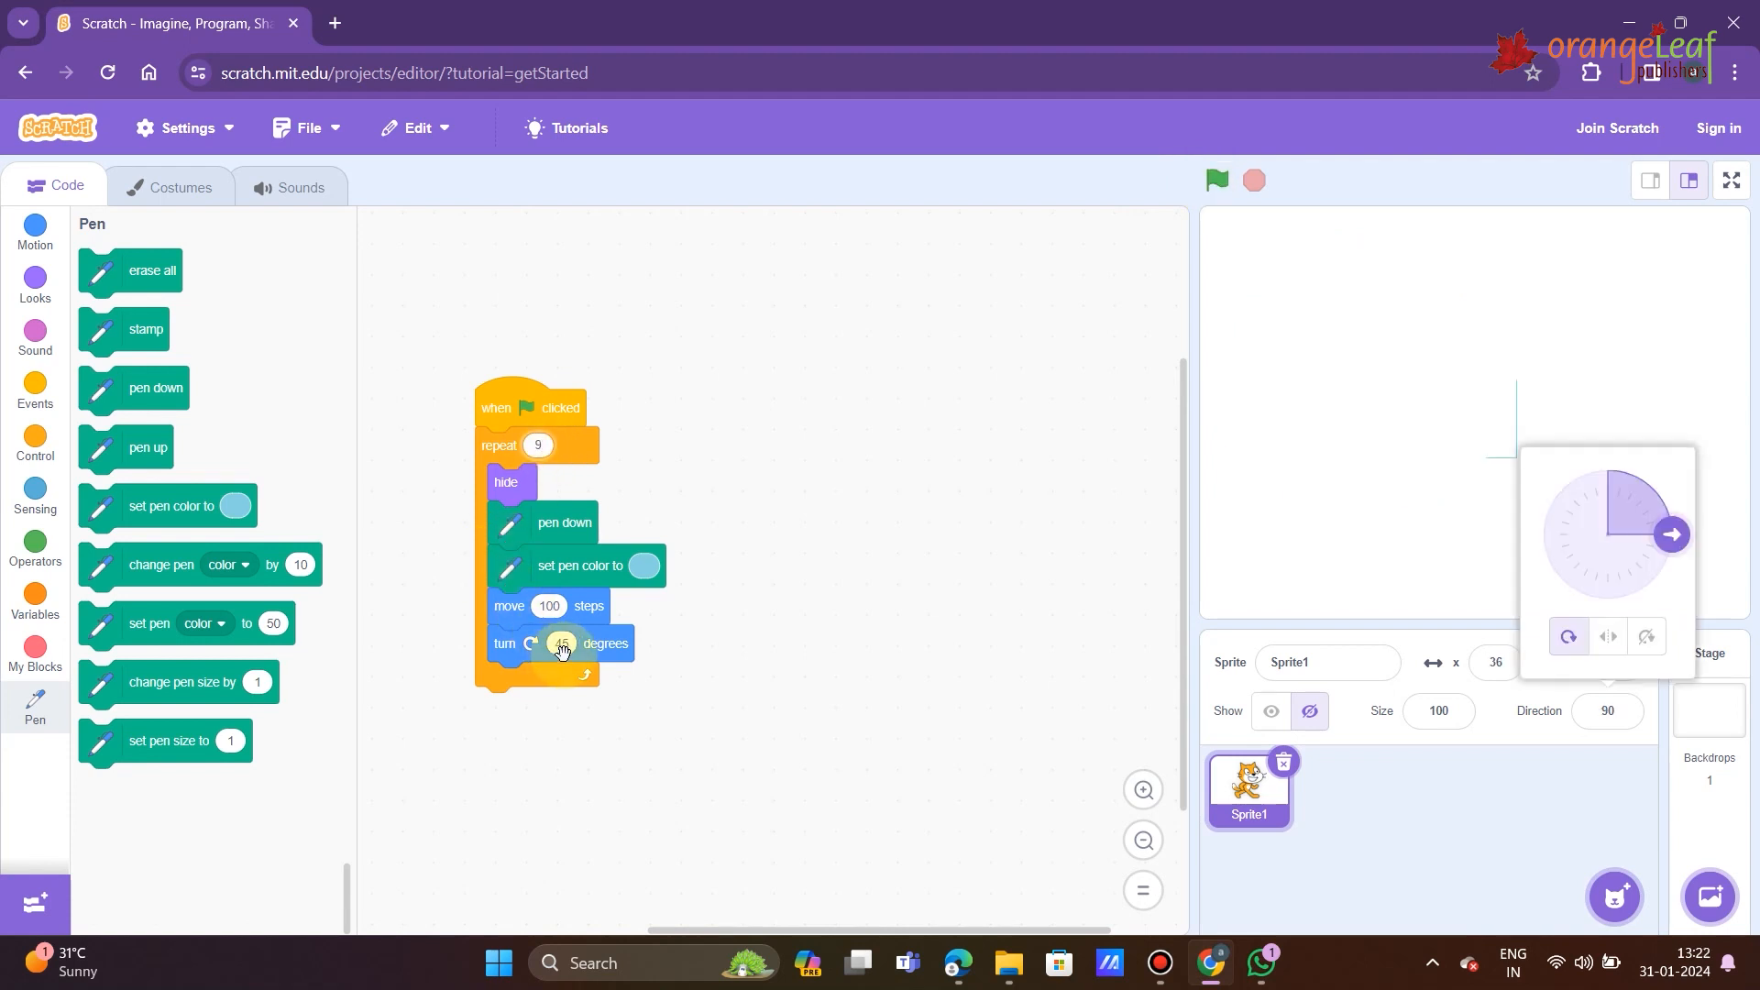
{"action": "key", "text": "BackSpace"}
{"action": "key", "text": "BackSpace"}
{"action": "type", "text": "40"}
{"action": "left_click", "coordinate": [1217, 181]}
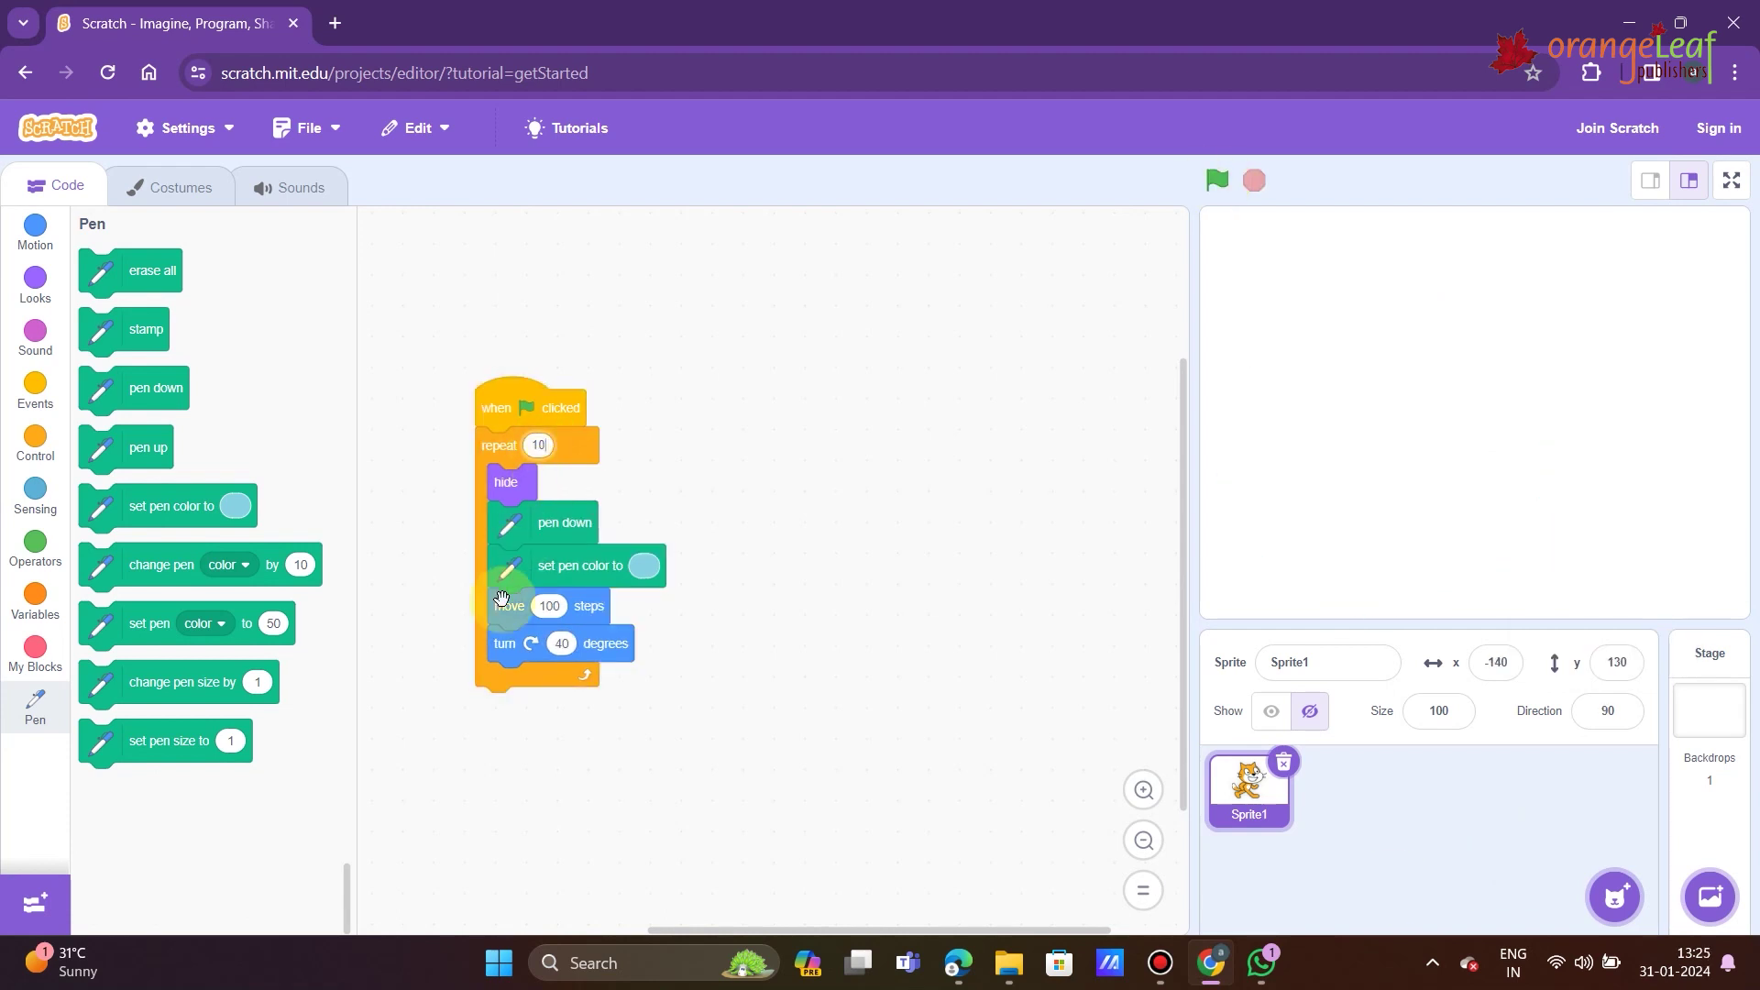
- Change the turn angle to 36 degrees and run the script to draw the decagon
{"action": "left_click", "coordinate": [561, 644]}
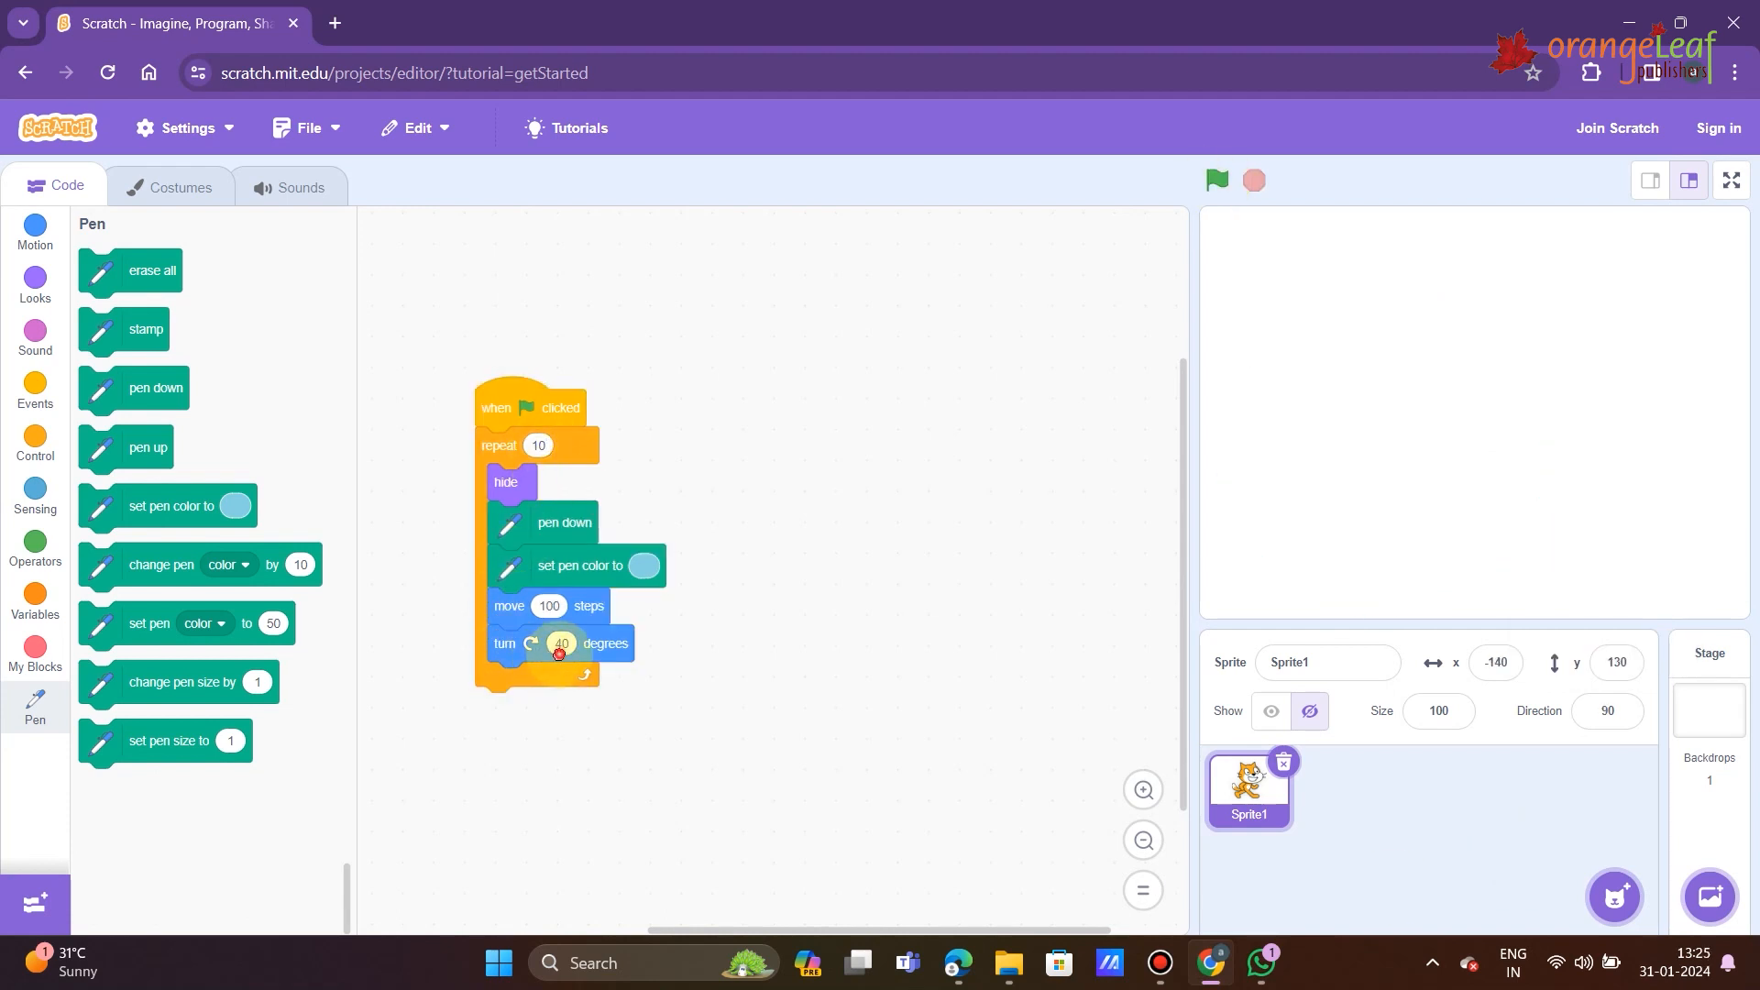
{"action": "key", "text": "BackSpace"}
{"action": "left_click", "coordinate": [1216, 180]}
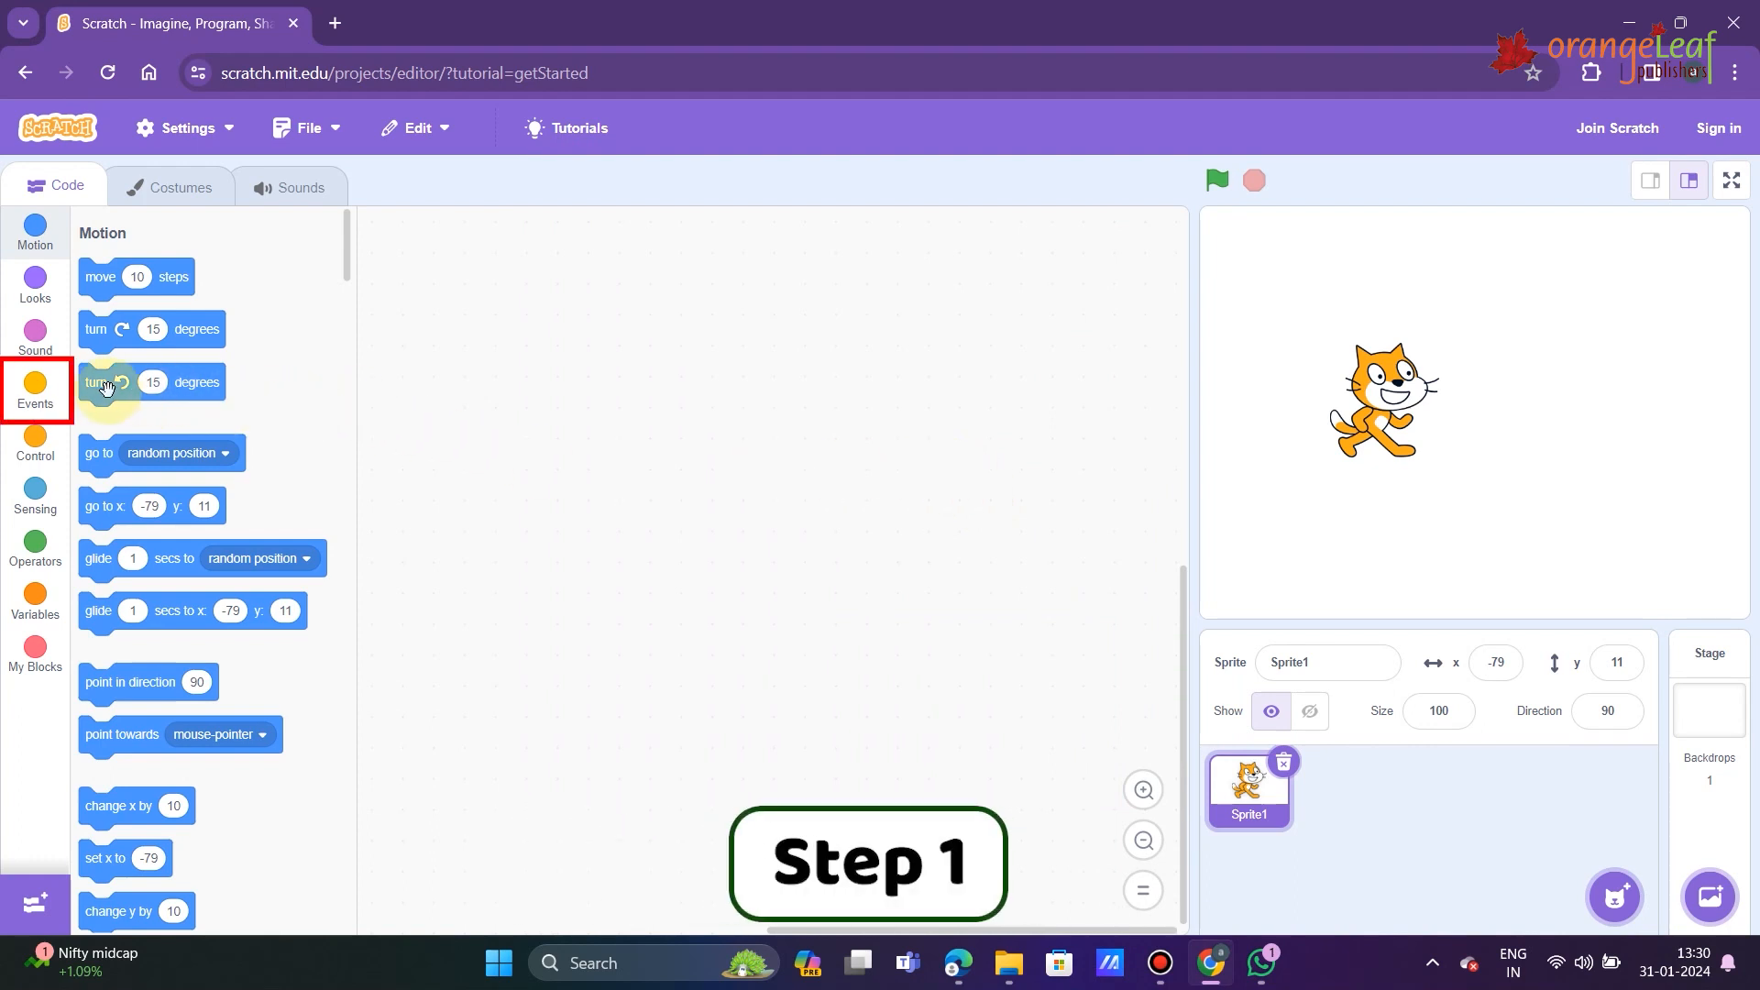
- Place a 'when green flag clicked' hat with a 'hide' block attached beneath it
{"action": "left_click", "coordinate": [36, 389]}
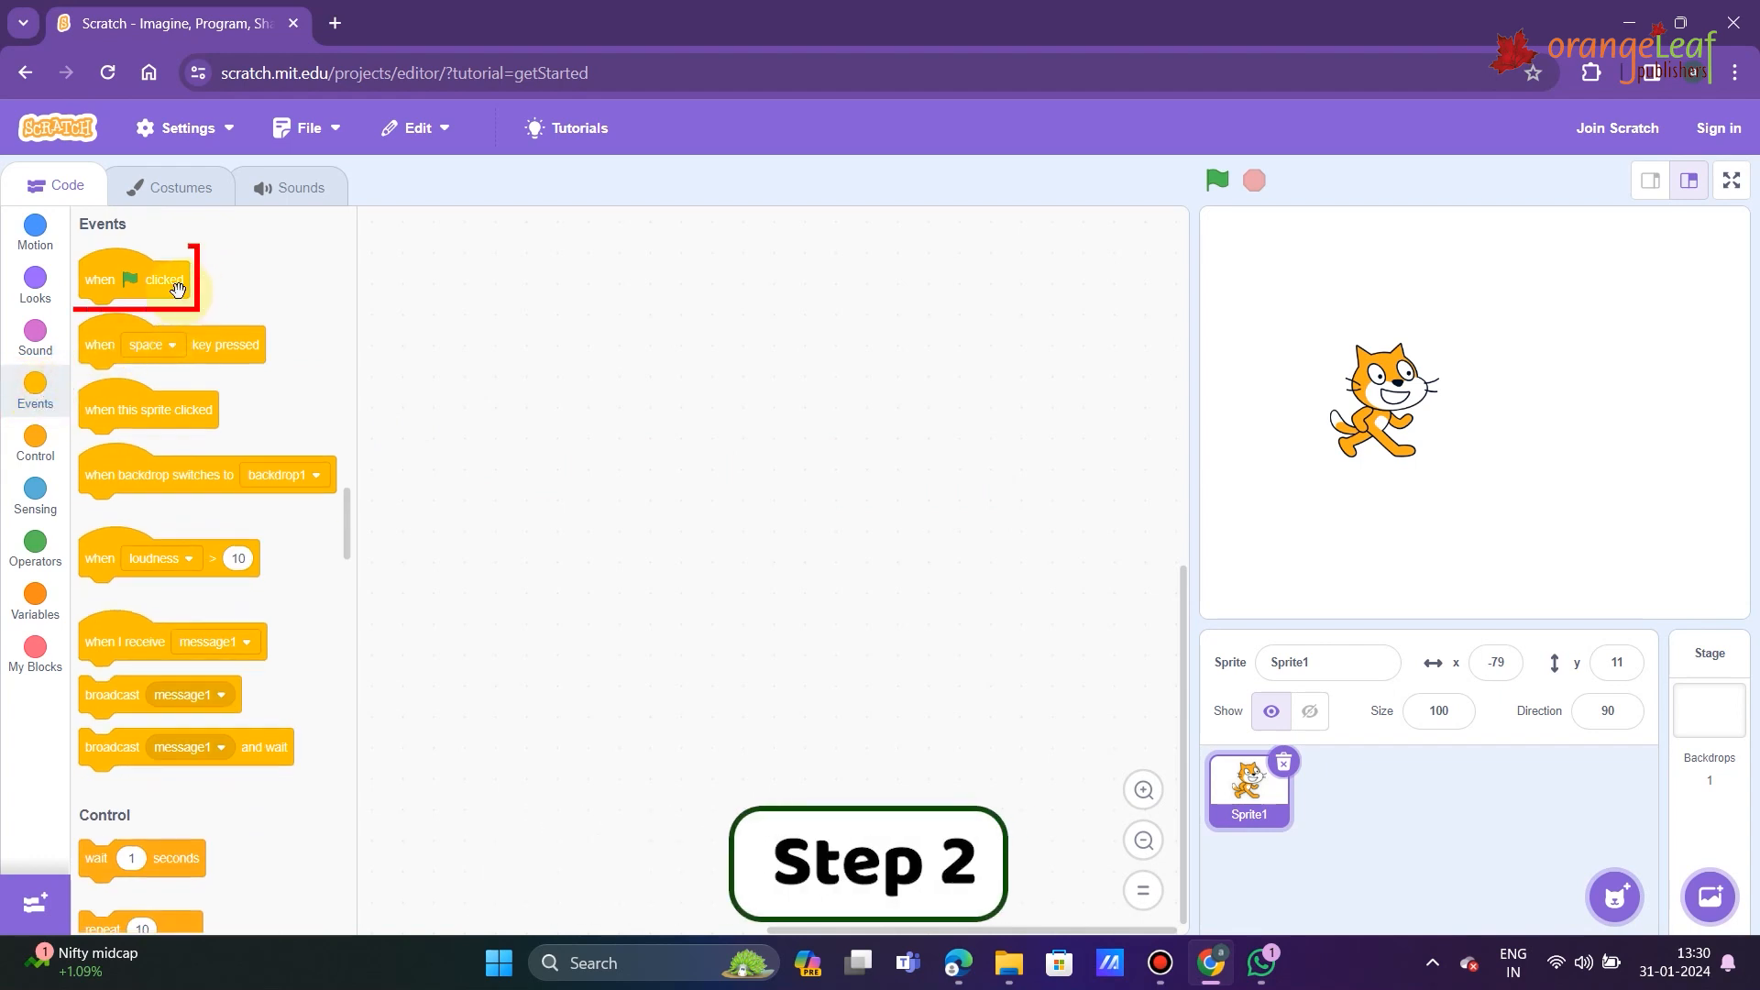
{"action": "left_click_drag", "start_coordinate": [177, 286], "coordinate": [568, 298]}
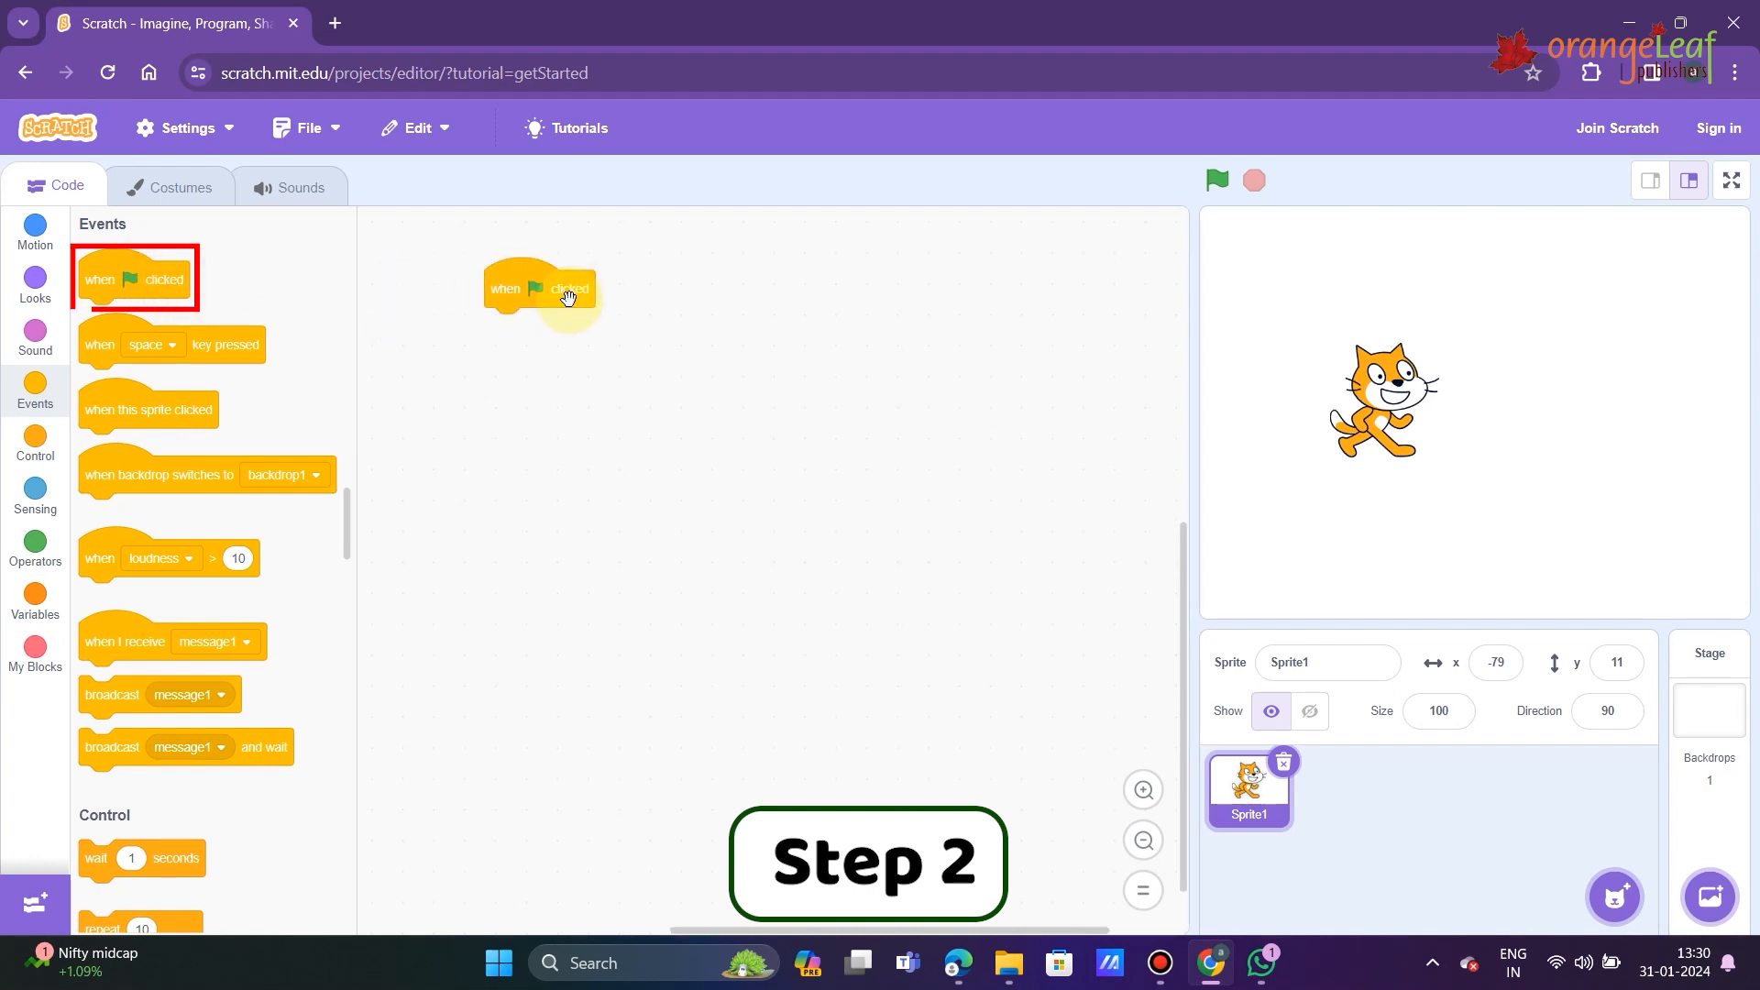
{"action": "left_click", "coordinate": [36, 289]}
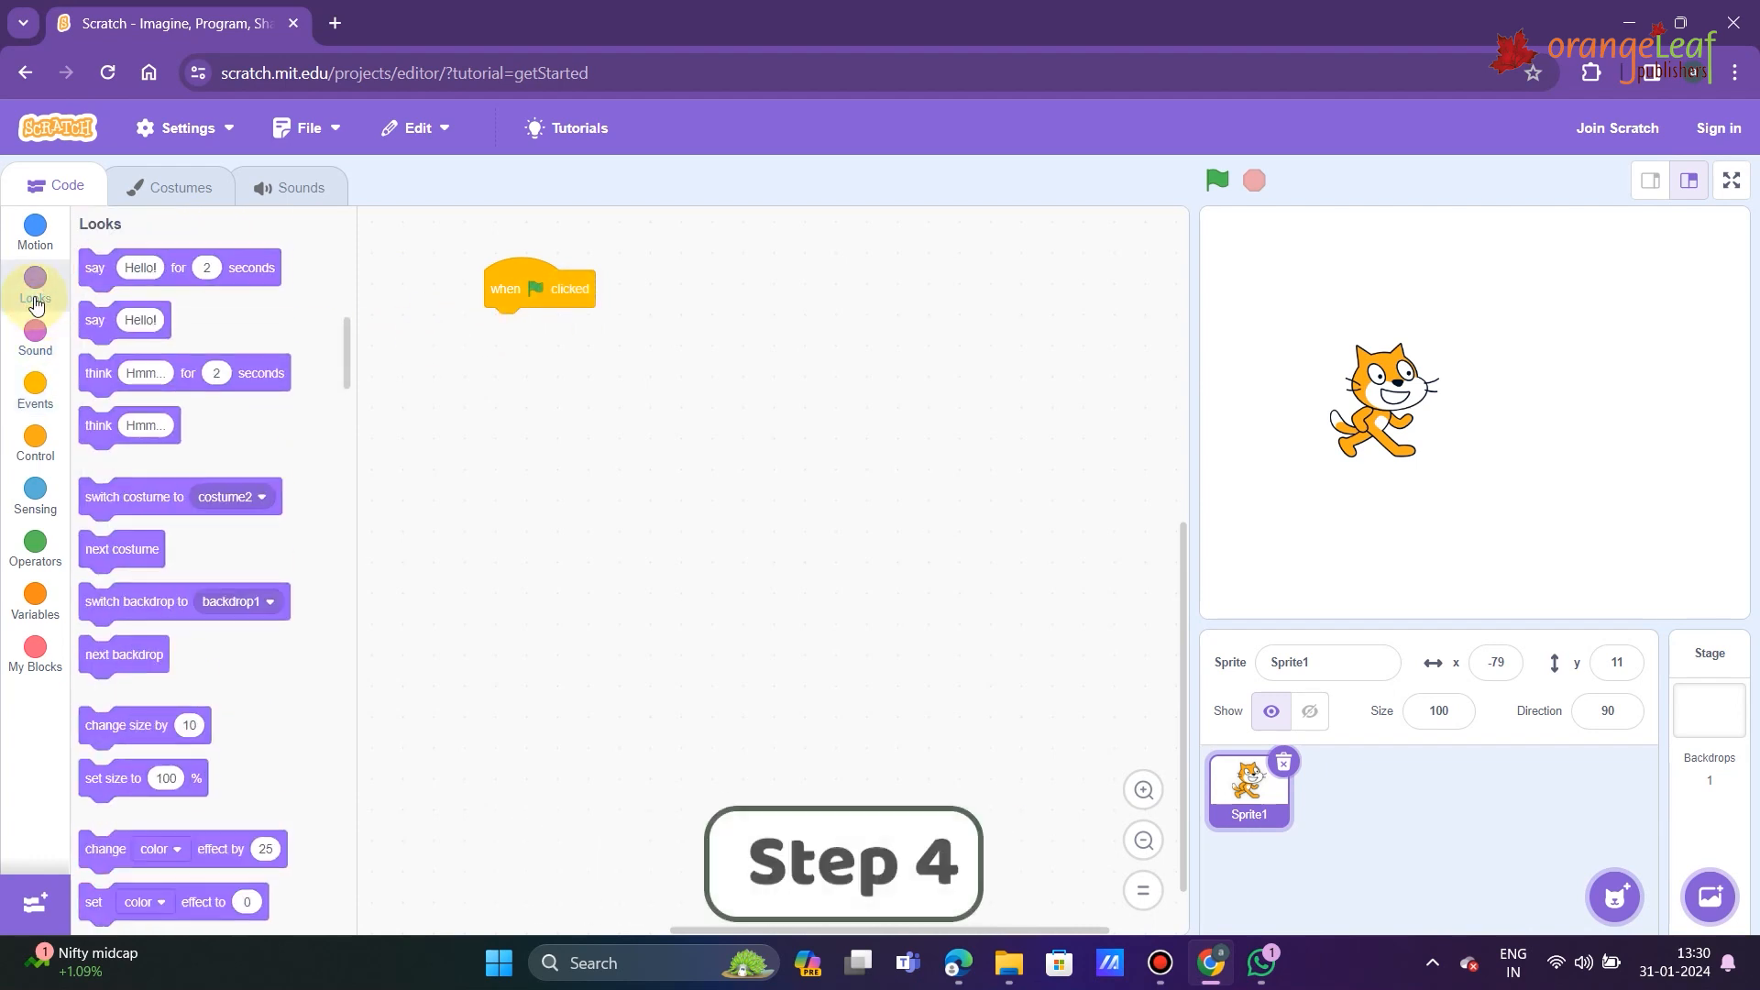
{"action": "scroll", "coordinate": [207, 413], "scroll_direction": "down", "scroll_amount": 3}
{"action": "mouse_move", "coordinate": [97, 730]}
{"action": "left_mouse_down"}
{"action": "mouse_move", "coordinate": [505, 498]}
{"action": "mouse_move", "coordinate": [527, 339]}
{"action": "left_mouse_up"}
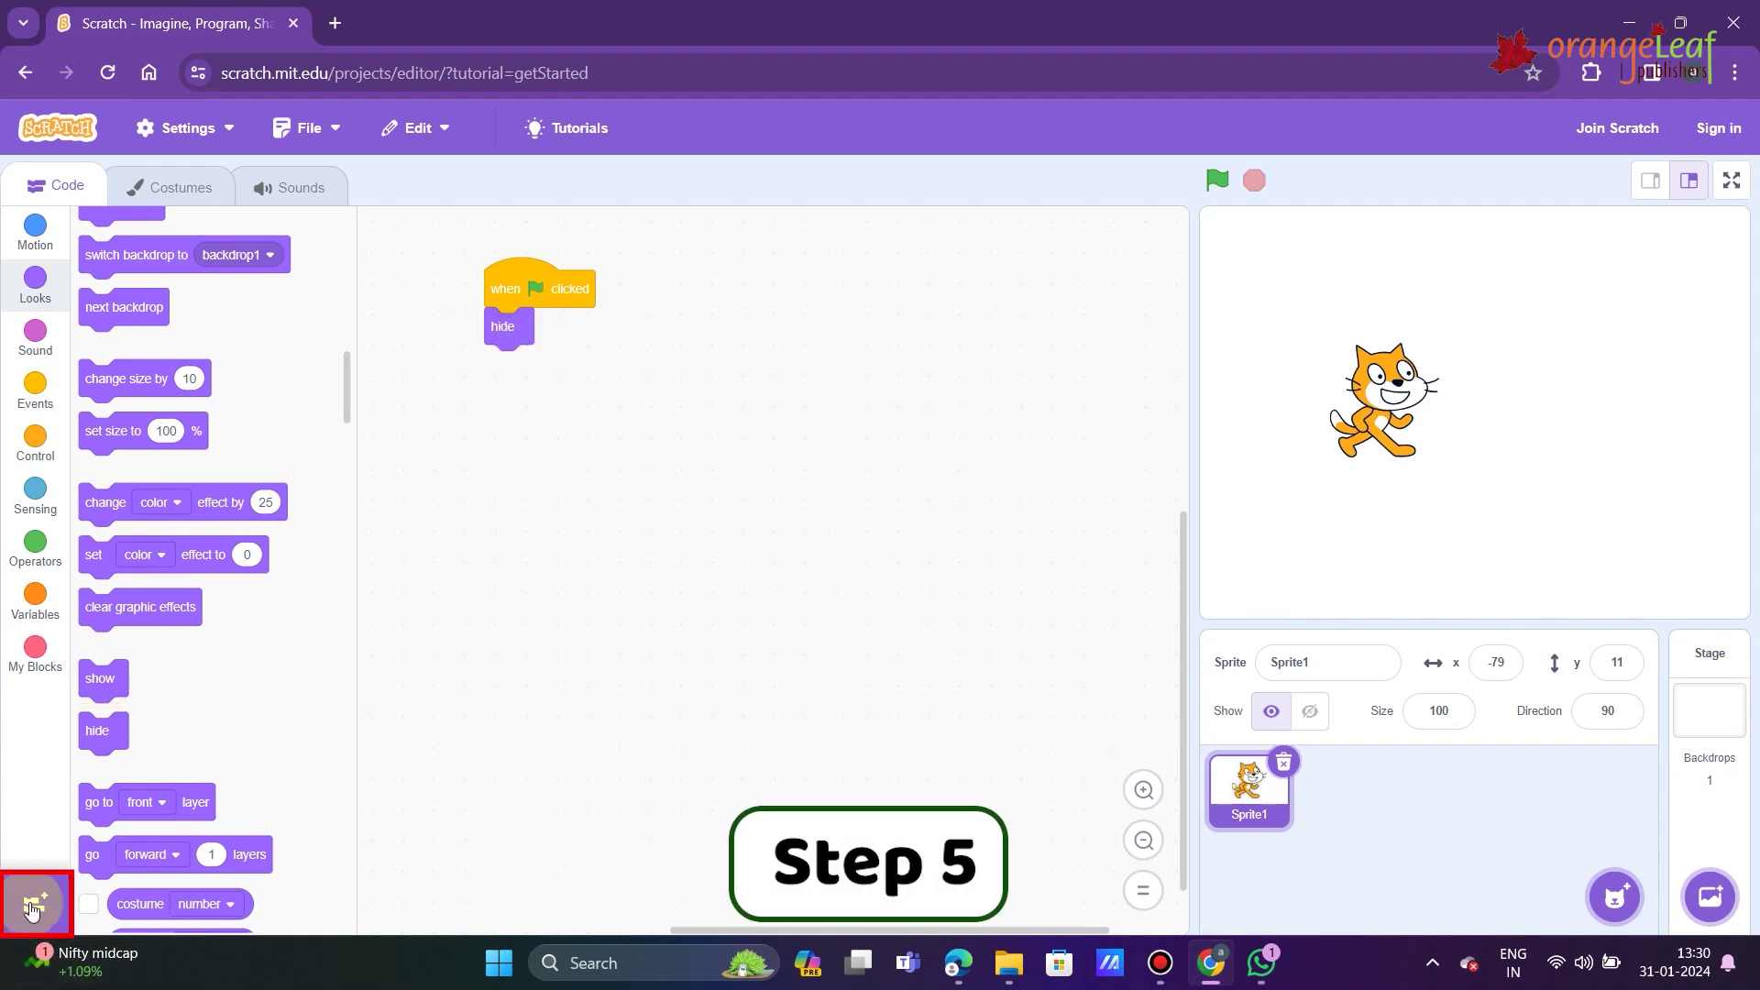
- Add the Pen extension and attach 'pen down' beneath the hide block
{"action": "left_click", "coordinate": [30, 904]}
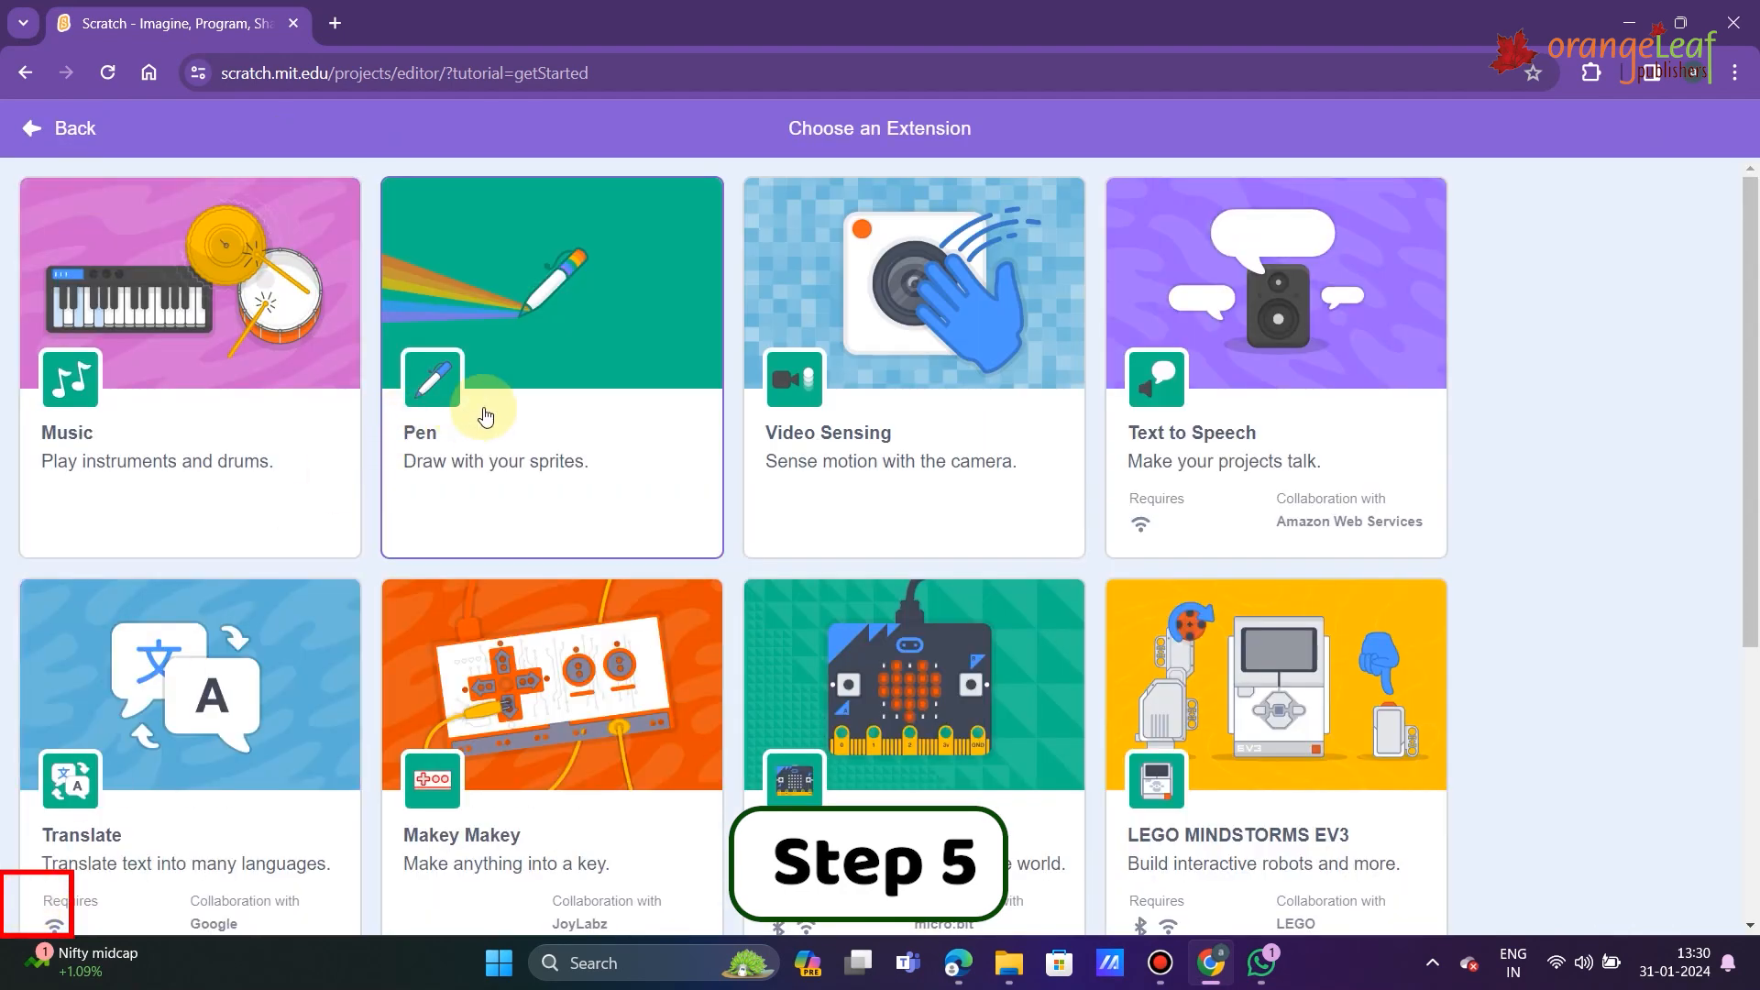
{"action": "left_click", "coordinate": [498, 413]}
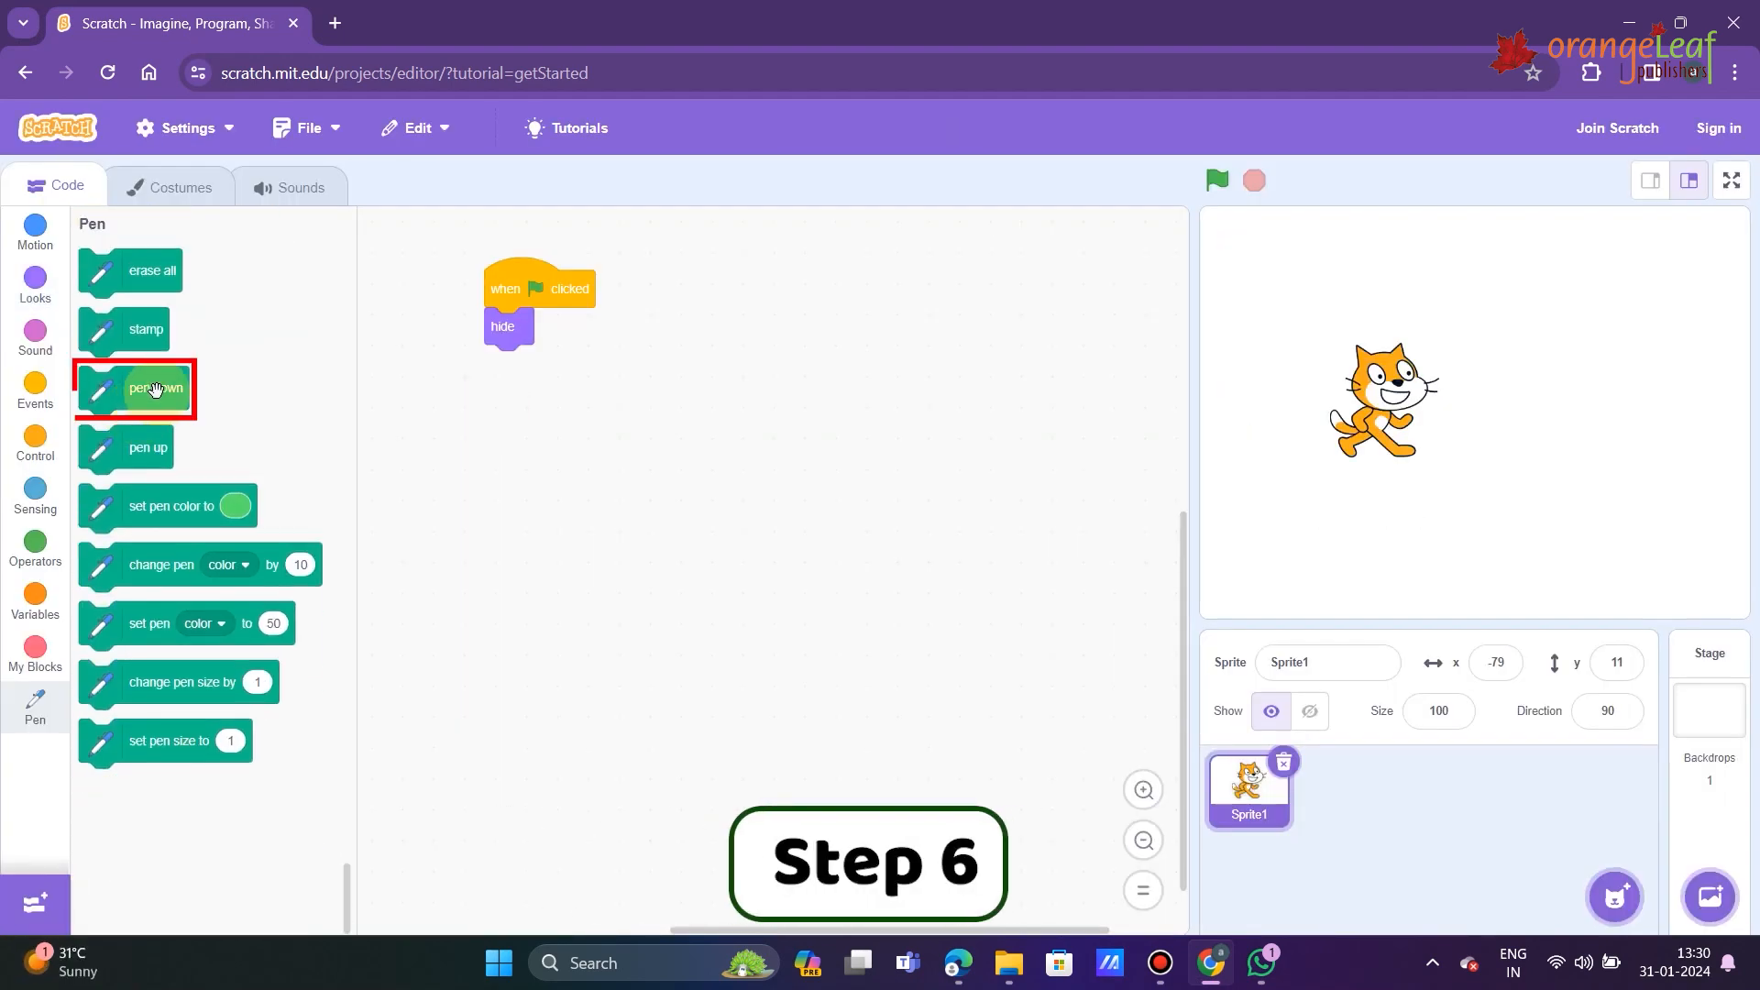
{"action": "mouse_move", "coordinate": [155, 389]}
{"action": "left_mouse_down"}
{"action": "mouse_move", "coordinate": [429, 414]}
{"action": "mouse_move", "coordinate": [557, 382]}
{"action": "left_mouse_up"}
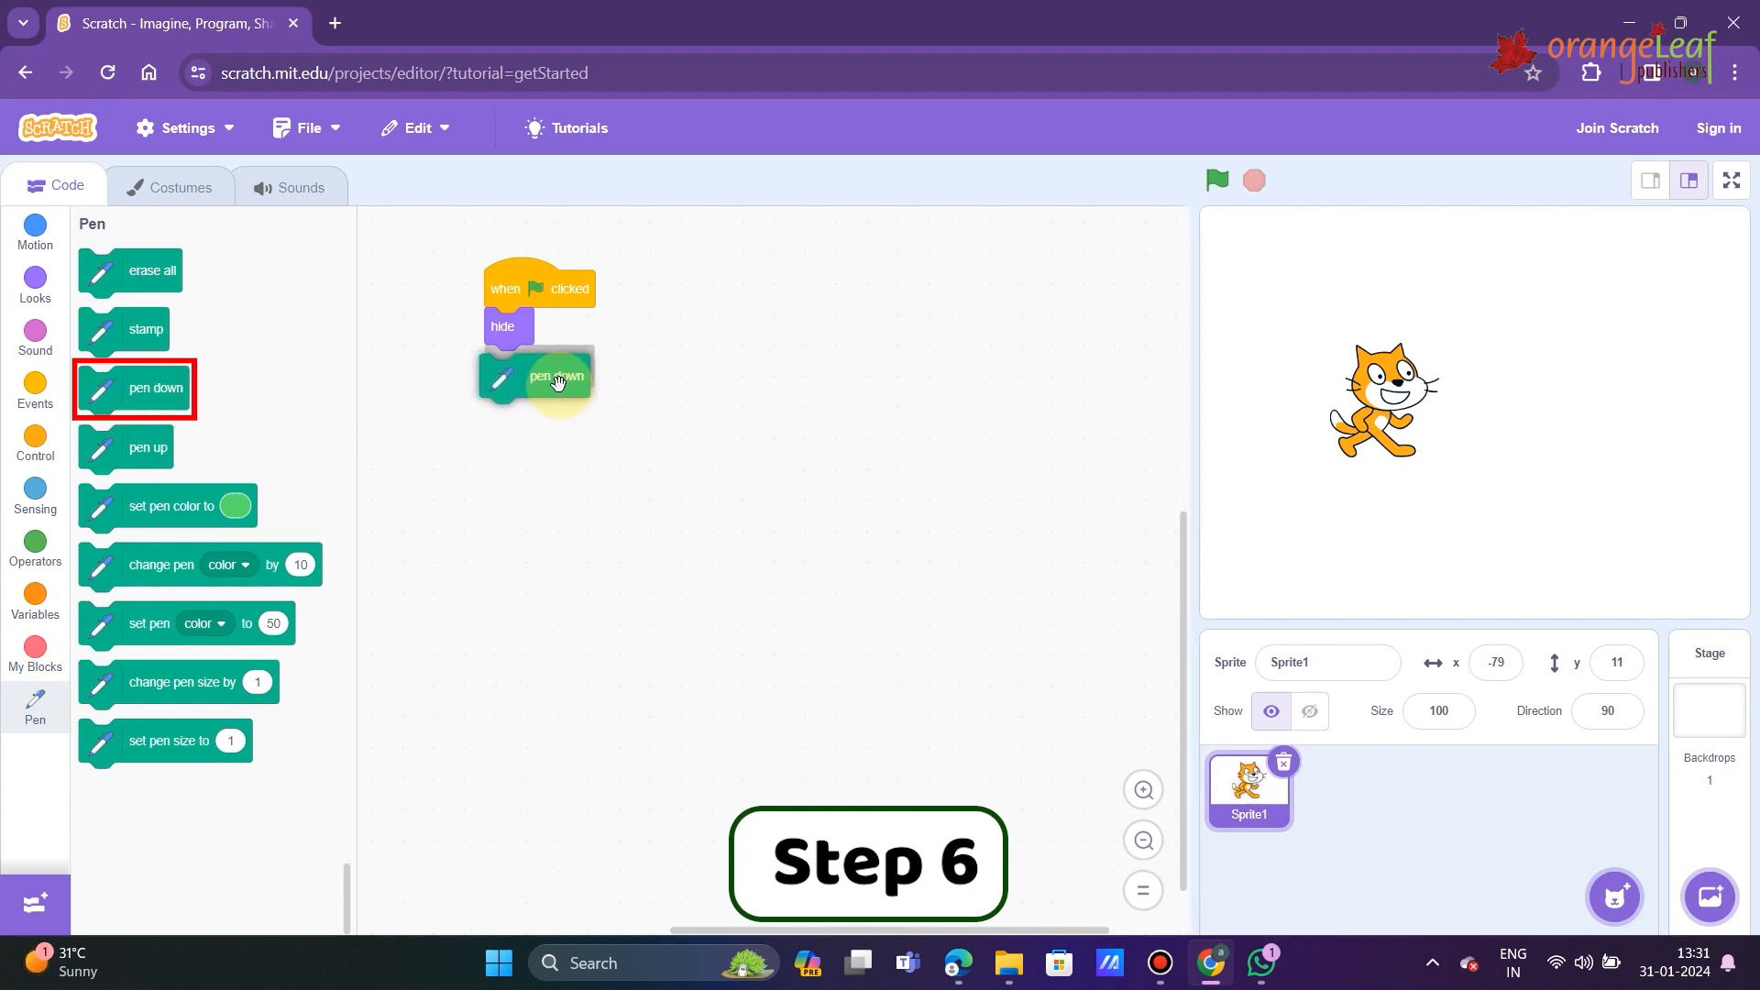
{"action": "left_click_drag", "start_coordinate": [558, 380], "coordinate": [558, 379]}
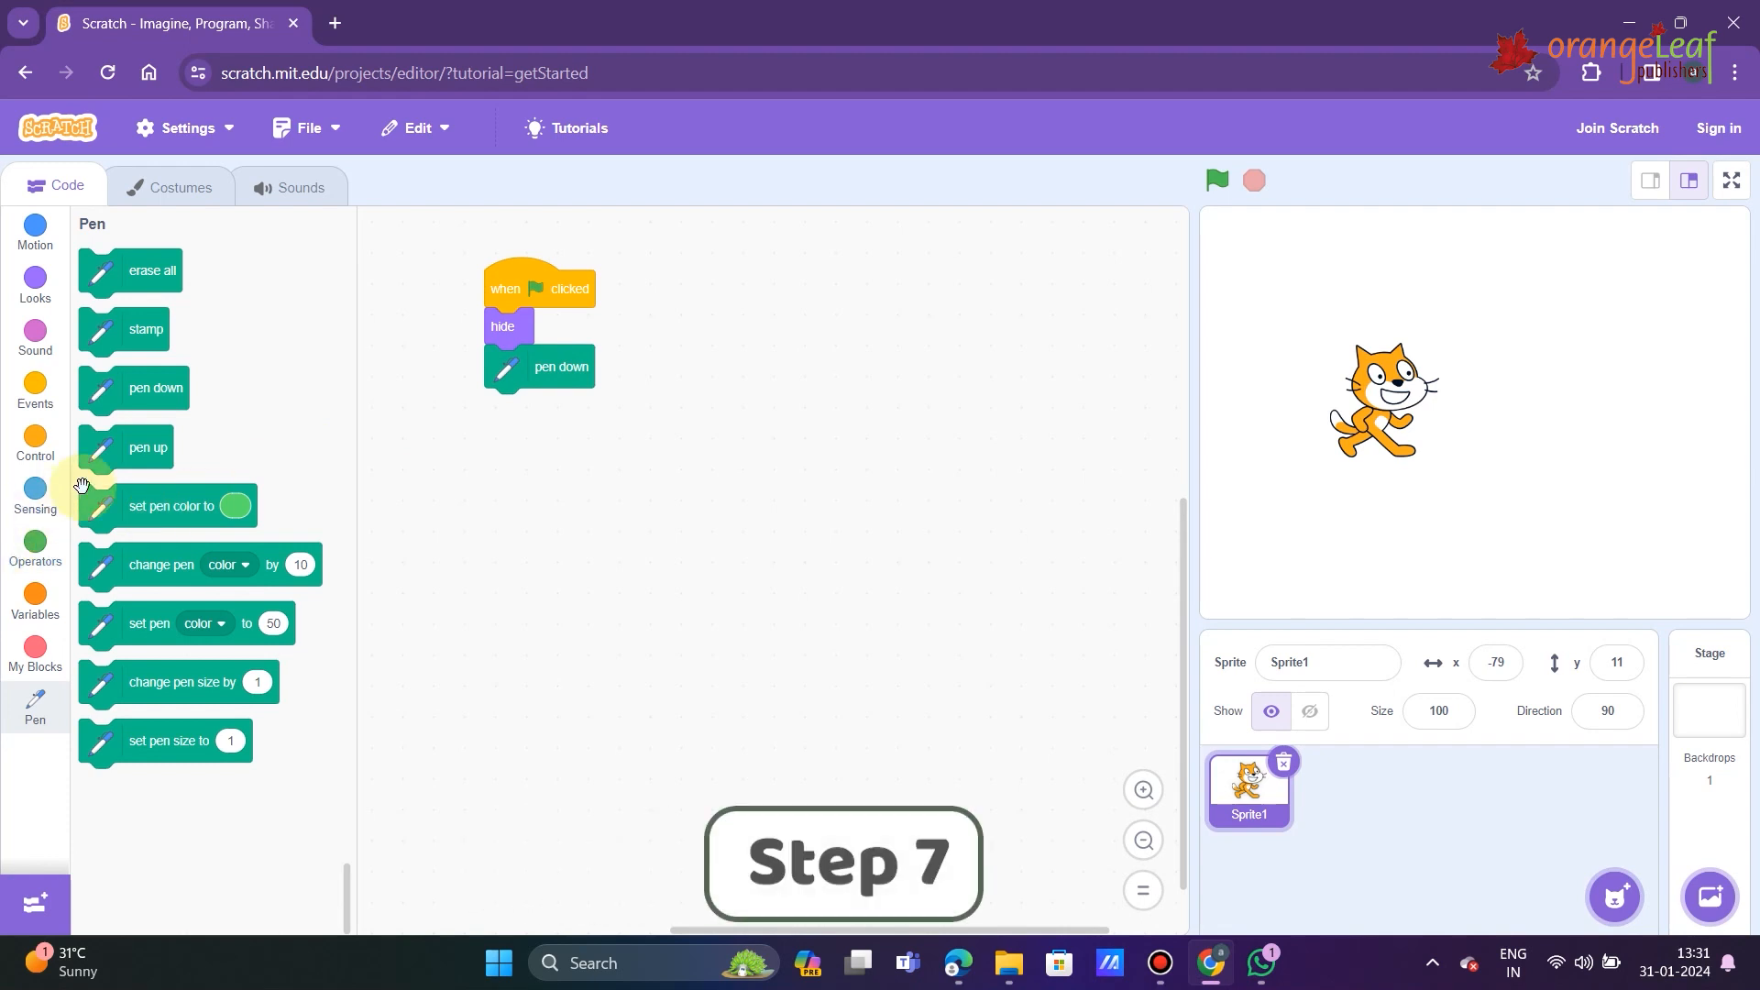
- Attach 'set pen color to' under pen down and lower saturation and brightness to a dark green
{"action": "mouse_move", "coordinate": [146, 517]}
{"action": "left_mouse_down"}
{"action": "mouse_move", "coordinate": [479, 506]}
{"action": "mouse_move", "coordinate": [562, 453]}
{"action": "left_mouse_up"}
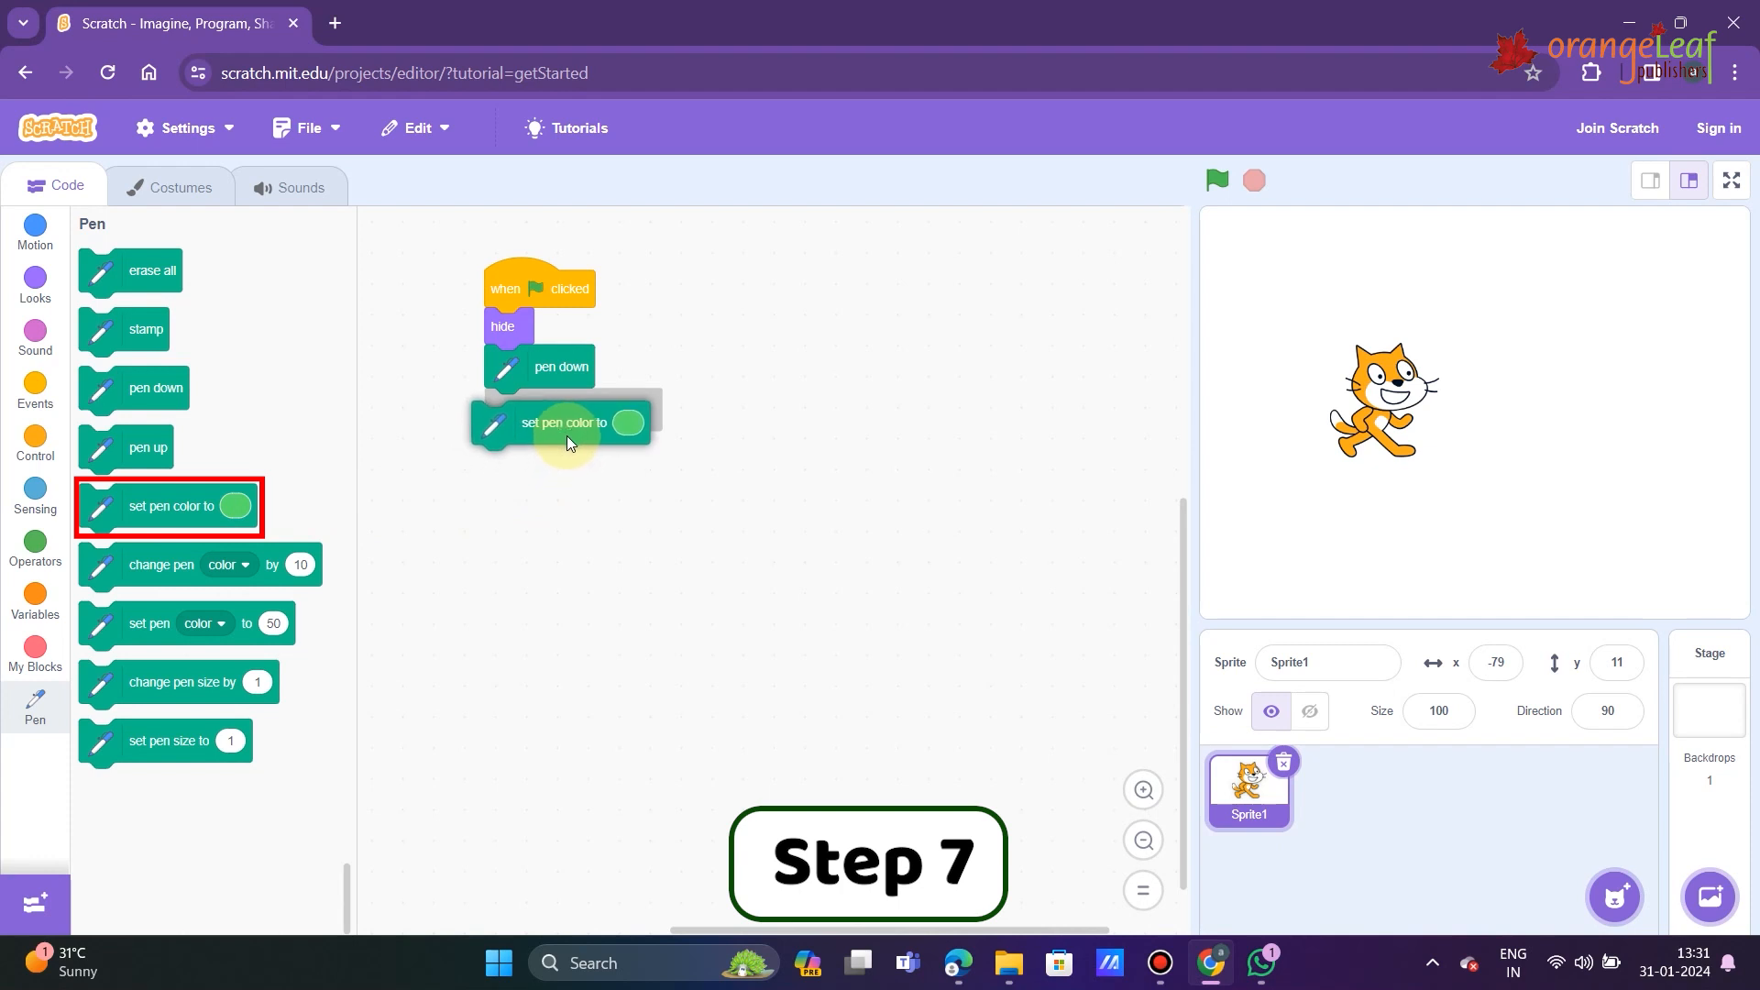
{"action": "left_click_drag", "start_coordinate": [562, 453], "coordinate": [567, 435]}
{"action": "left_click", "coordinate": [637, 411]}
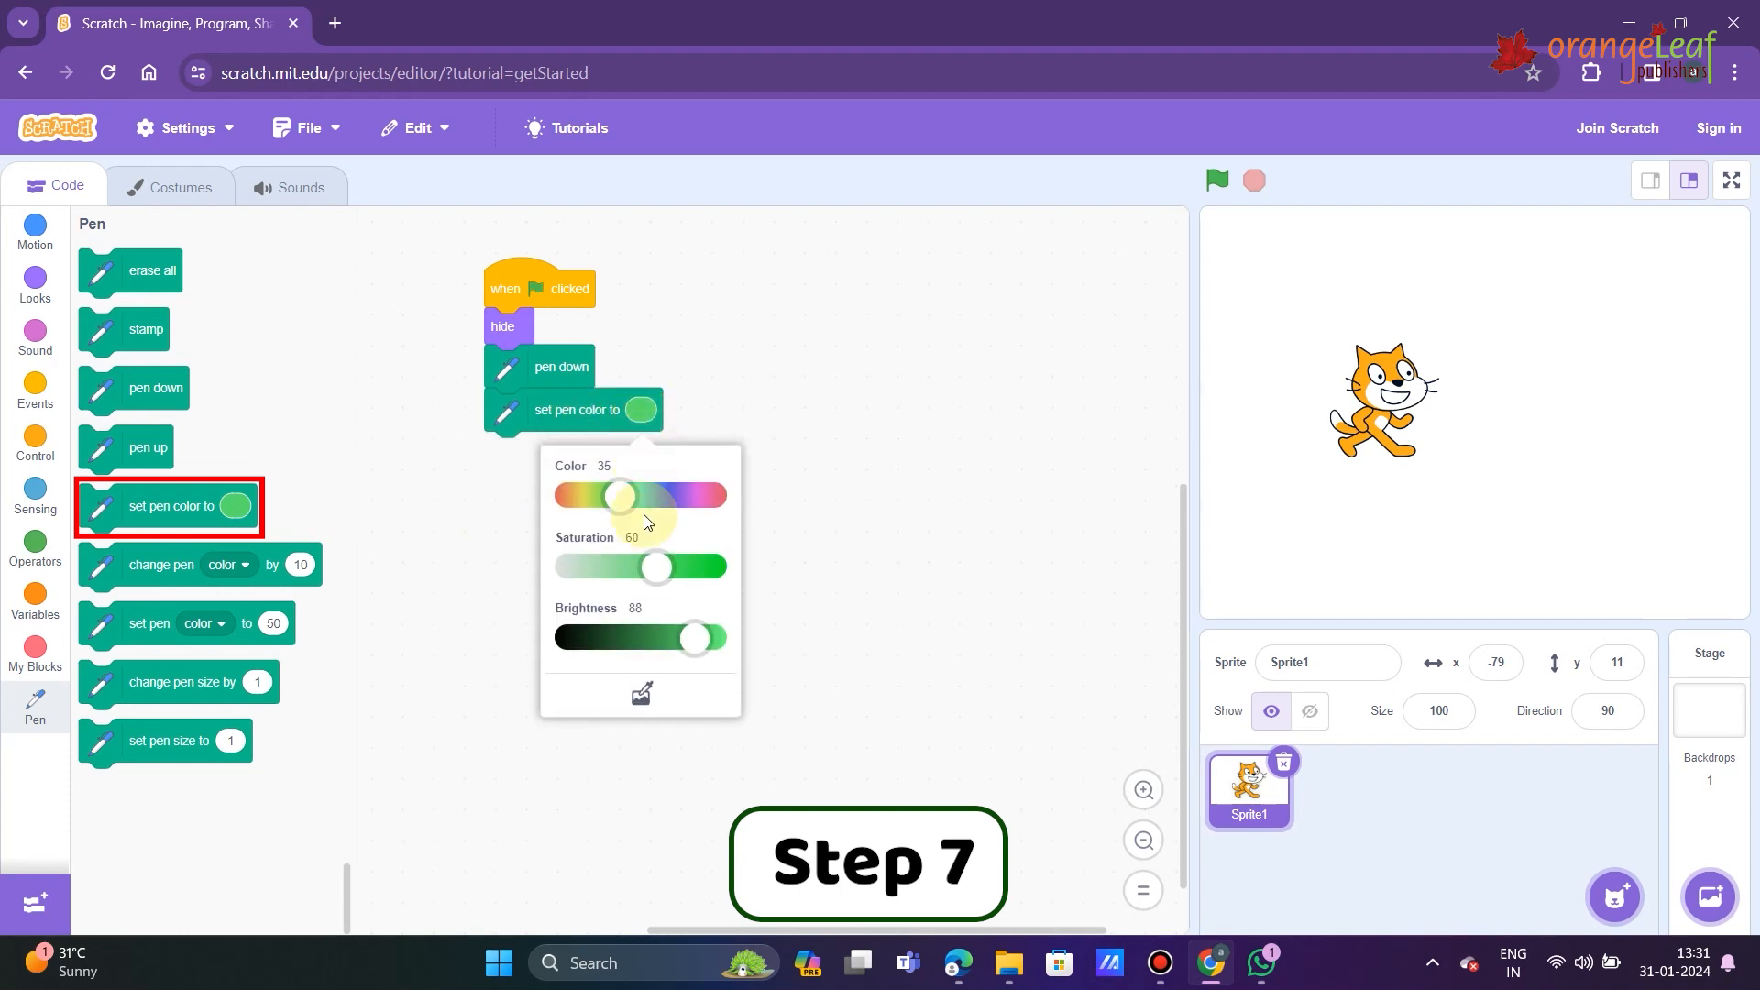
{"action": "left_click_drag", "start_coordinate": [654, 567], "coordinate": [646, 568]}
{"action": "left_click_drag", "start_coordinate": [696, 637], "coordinate": [630, 637]}
{"action": "left_click", "coordinate": [771, 327]}
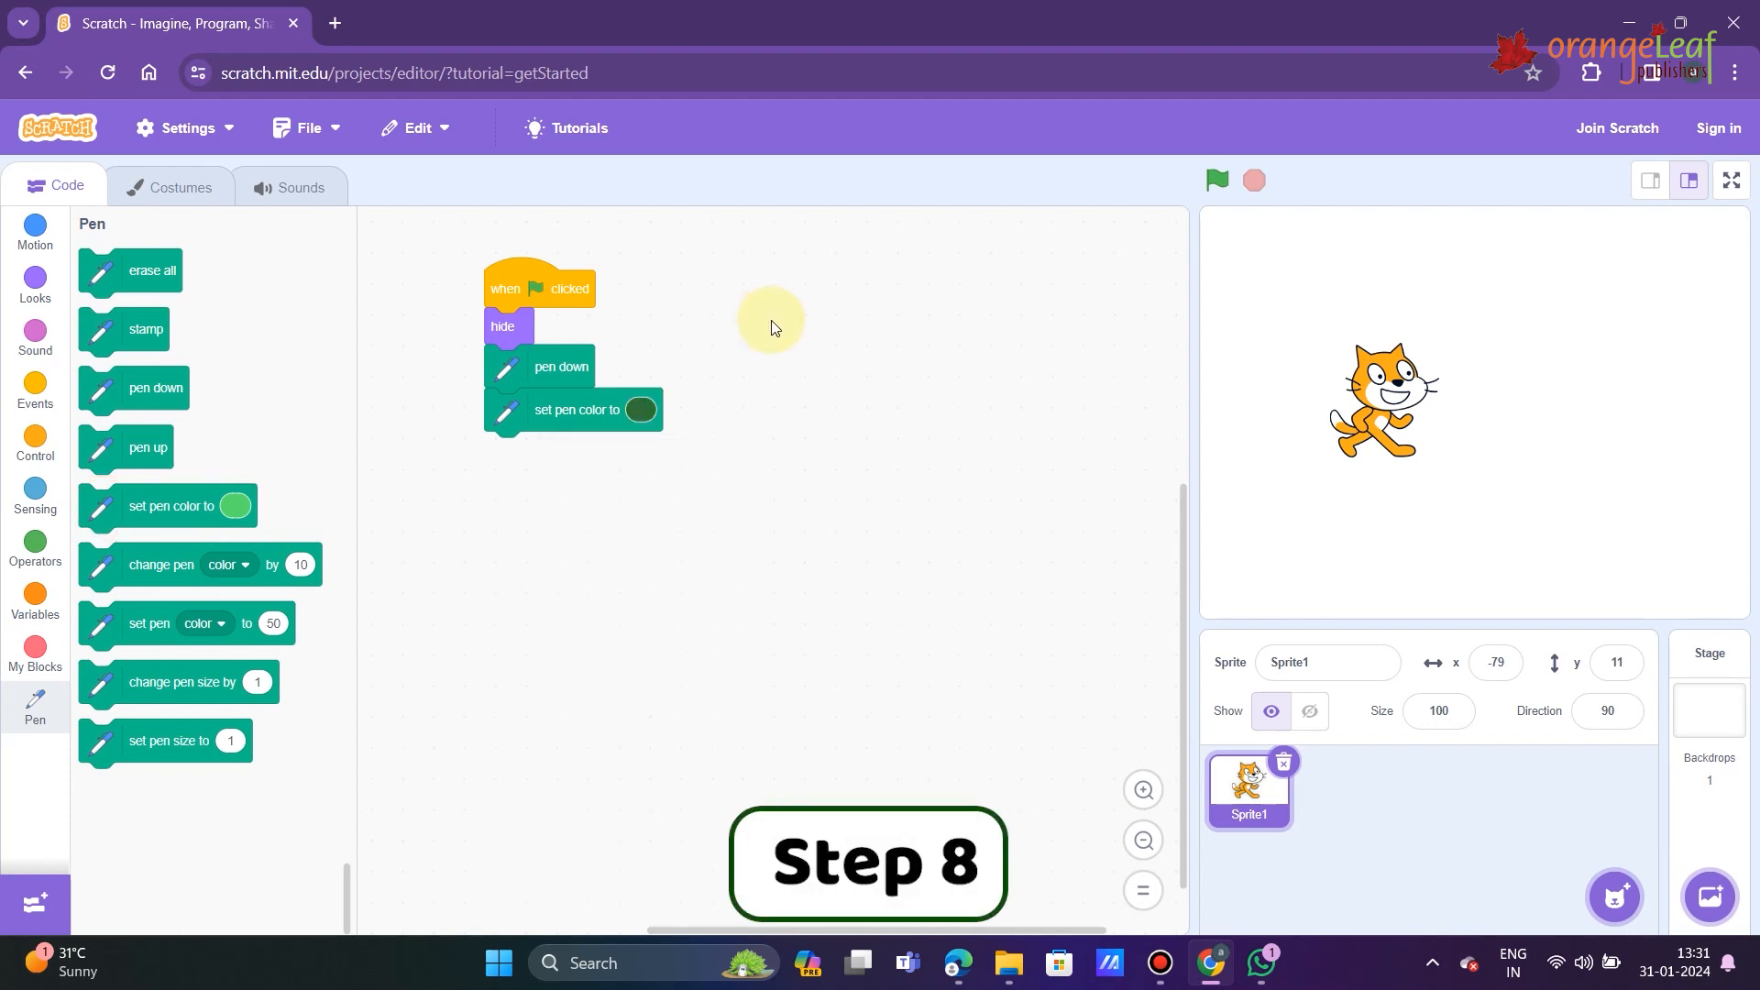
- Attach an 'erase all' block after the pen colour block
{"action": "mouse_move", "coordinate": [151, 270]}
{"action": "left_mouse_down"}
{"action": "mouse_move", "coordinate": [460, 510]}
{"action": "mouse_move", "coordinate": [560, 459]}
{"action": "left_mouse_up"}
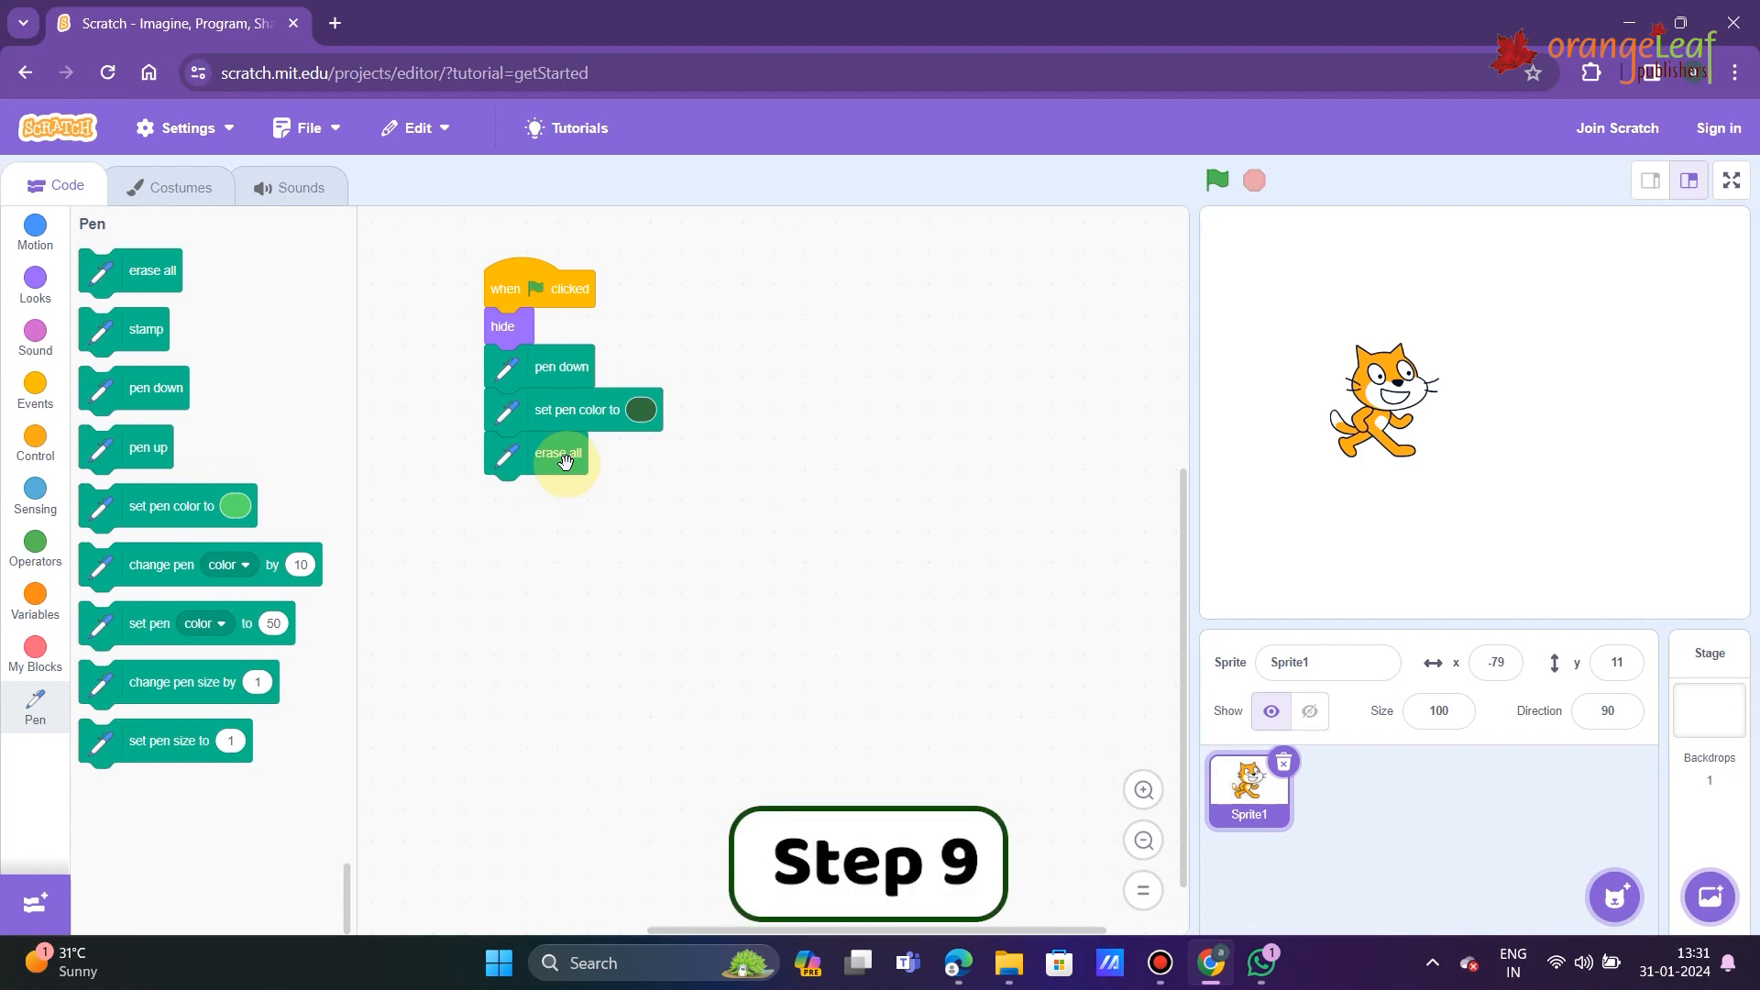
- Wrap the script's blocks in a 'repeat' loop from the Control category
{"action": "left_click", "coordinate": [37, 443]}
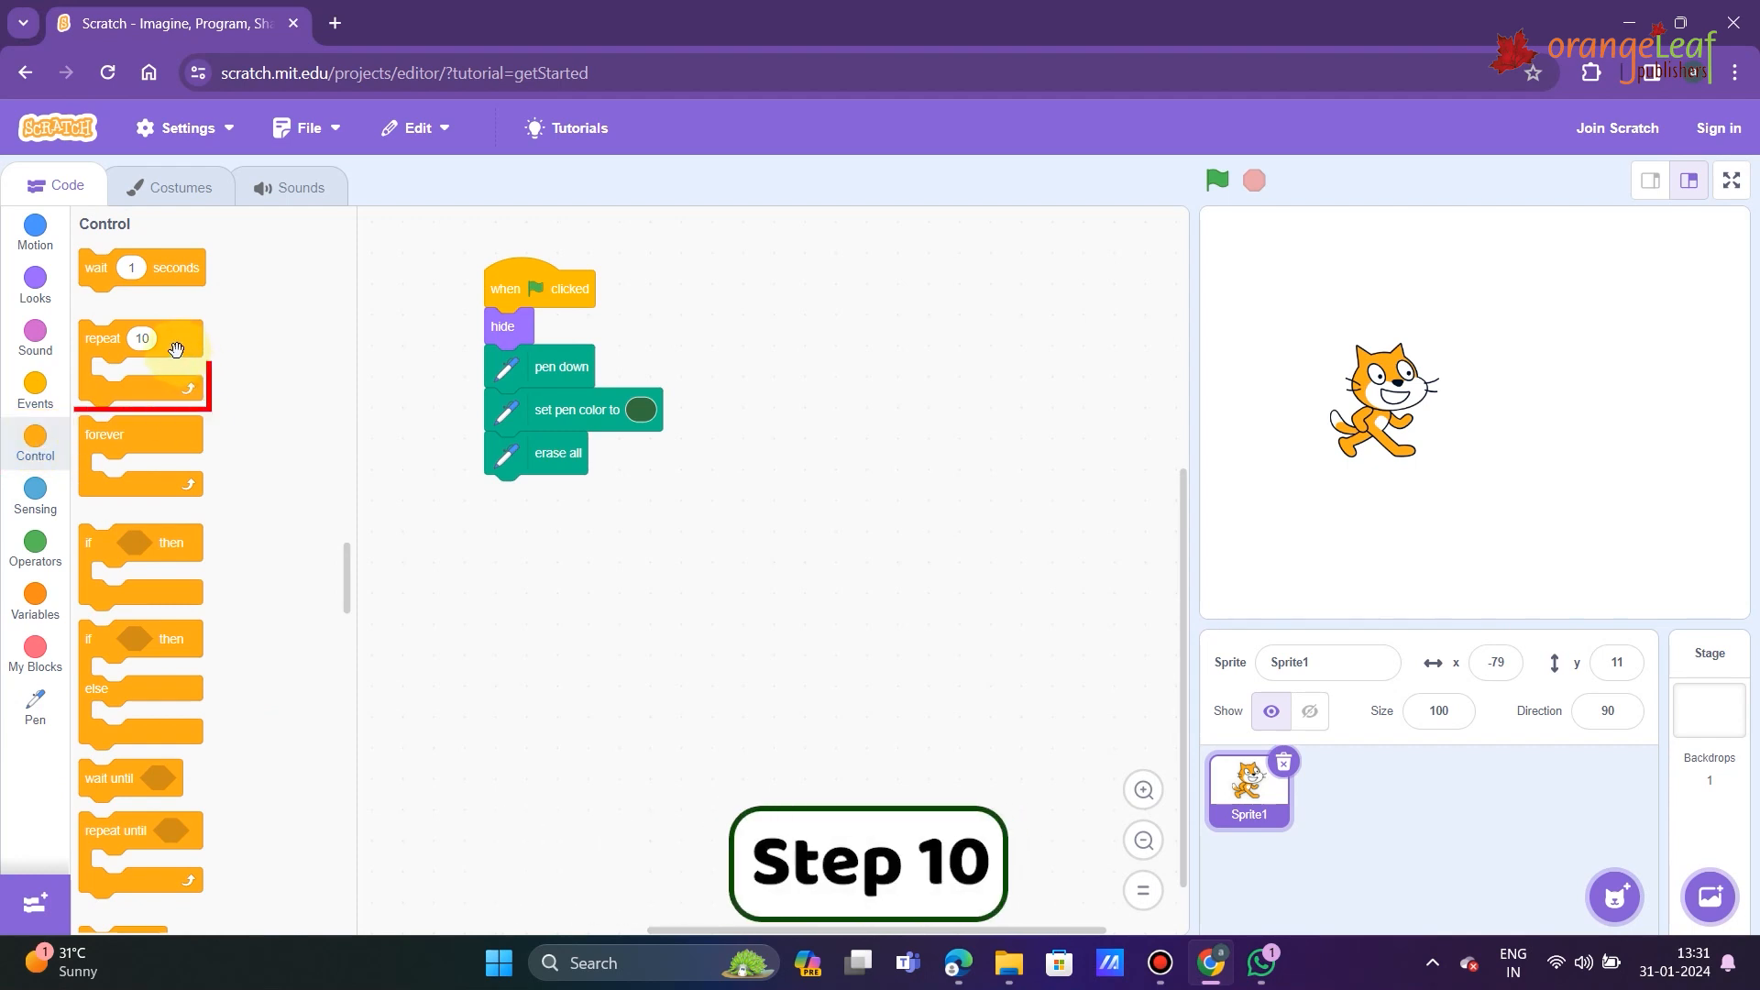
{"action": "mouse_move", "coordinate": [175, 349]}
{"action": "left_mouse_down"}
{"action": "mouse_move", "coordinate": [567, 355]}
{"action": "mouse_move", "coordinate": [568, 338]}
{"action": "left_mouse_up"}
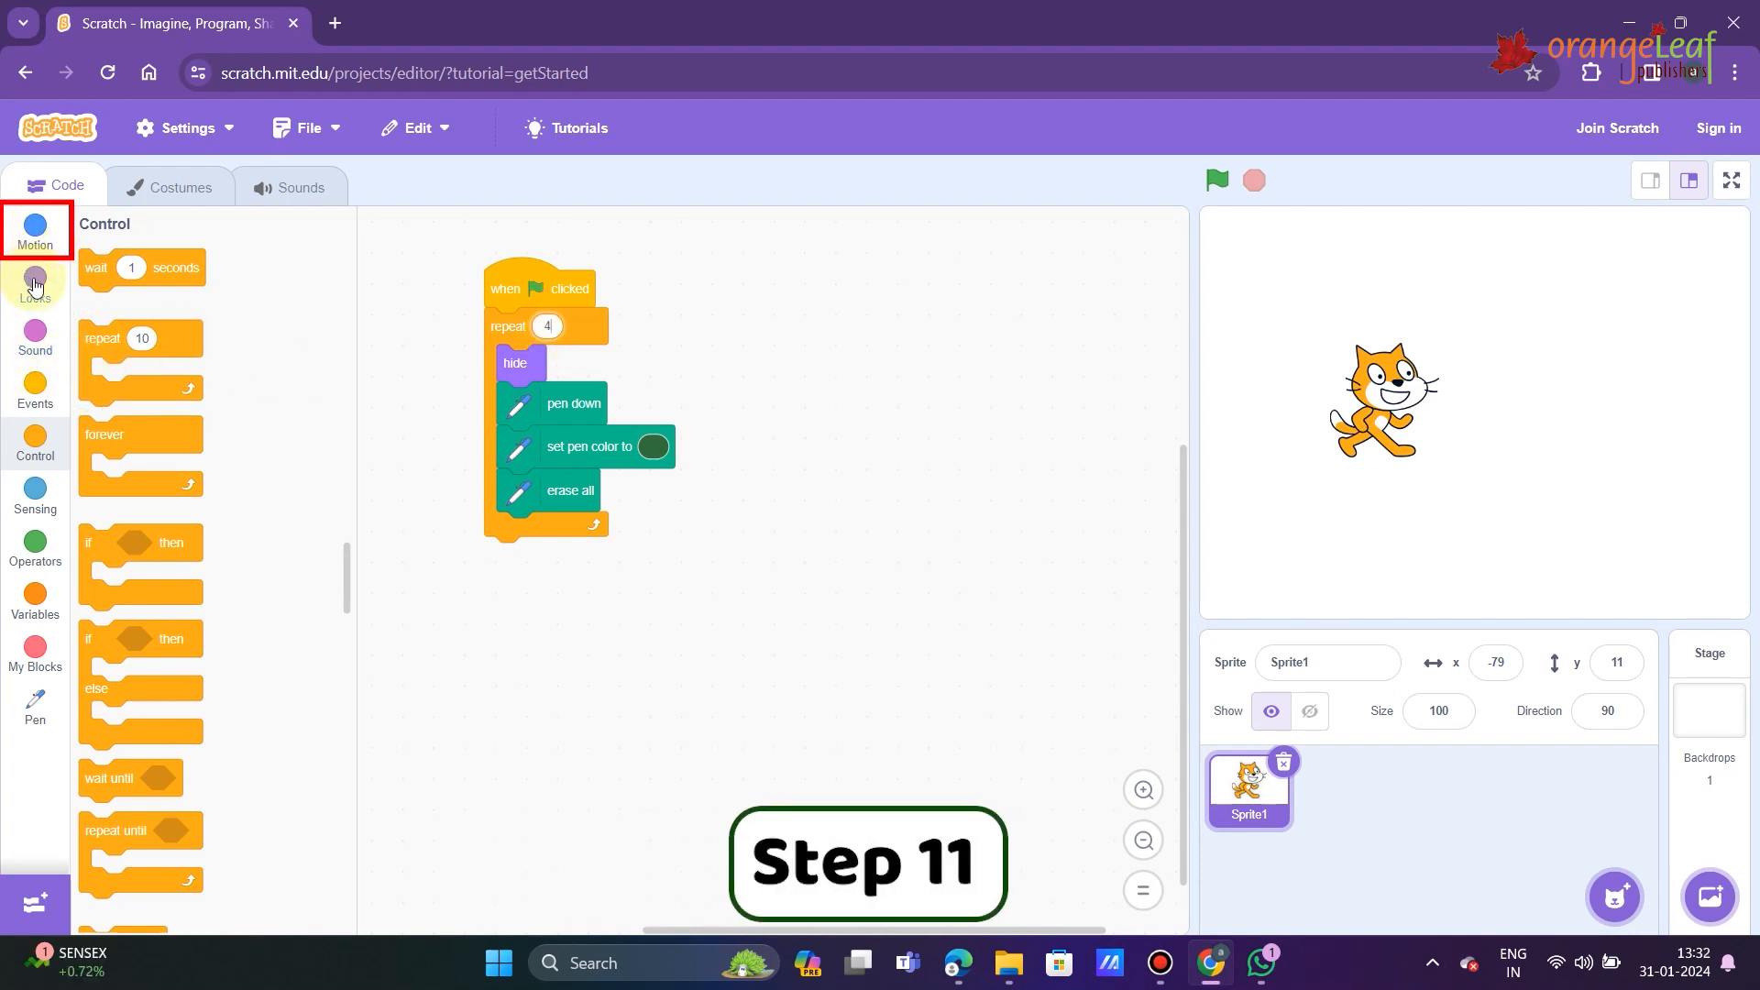
- Add 'move 100 steps' and 'turn right 90 degrees' inside the repeat loop
{"action": "left_click", "coordinate": [37, 229]}
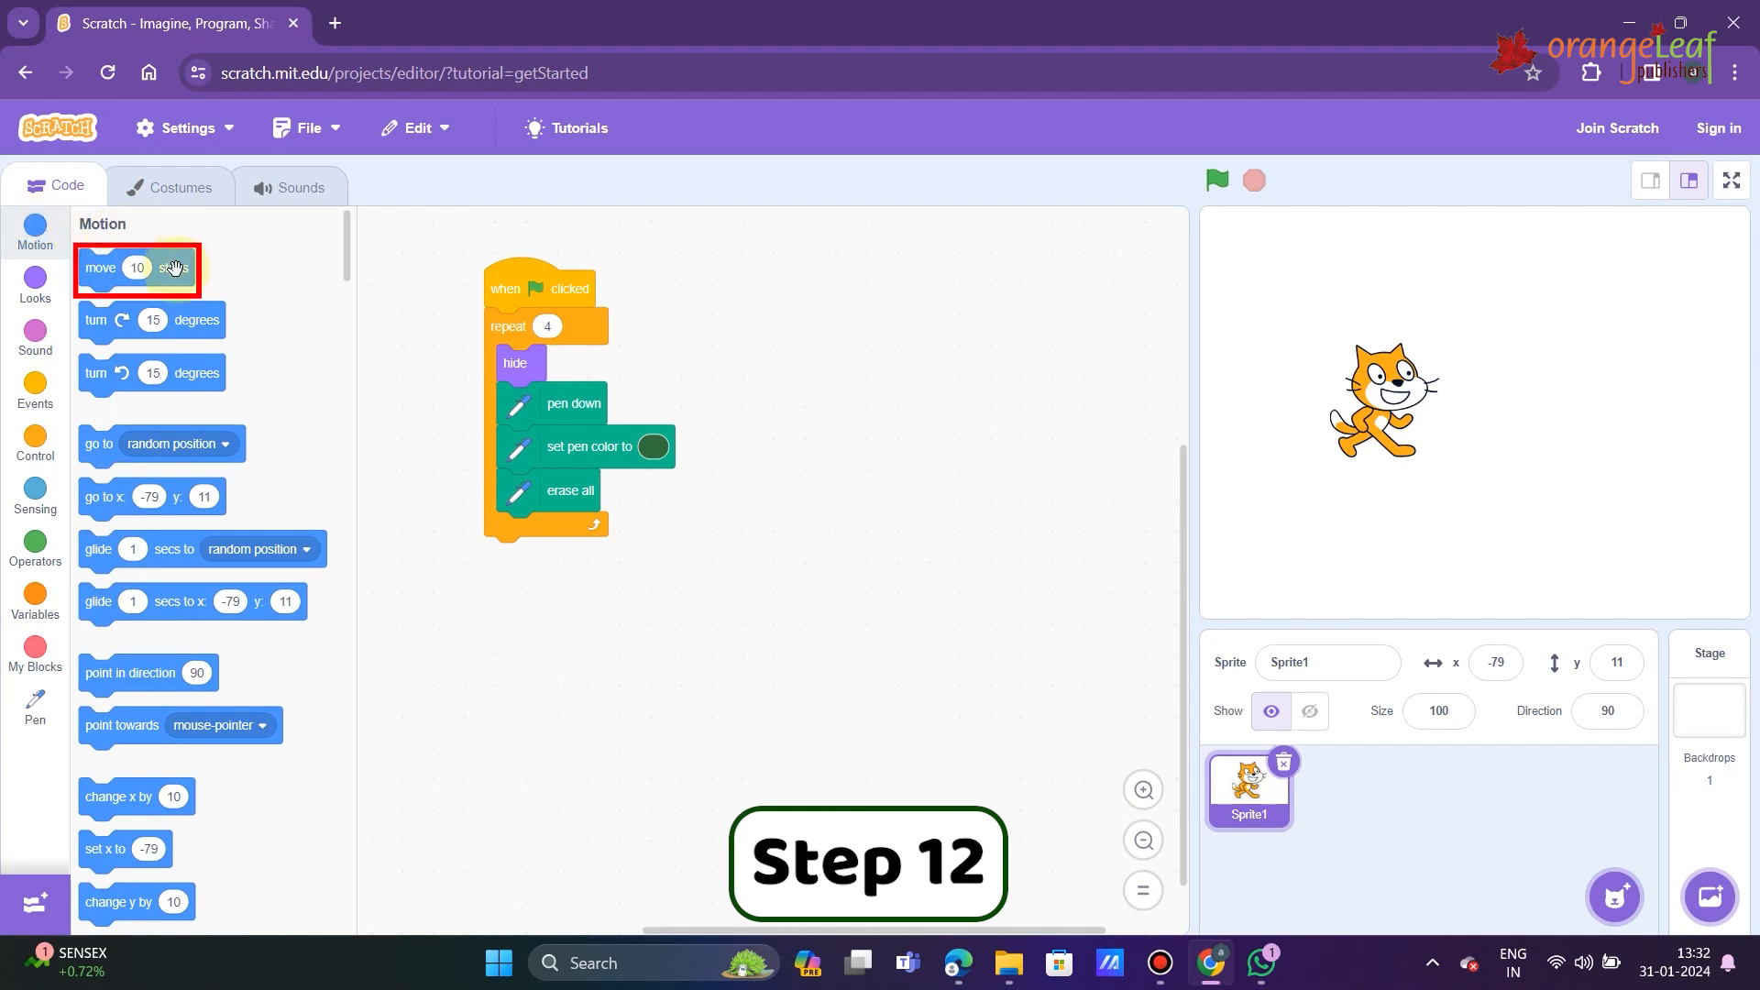
{"action": "left_click_drag", "start_coordinate": [152, 267], "coordinate": [175, 280]}
{"action": "left_click_drag", "start_coordinate": [327, 345], "coordinate": [536, 531]}
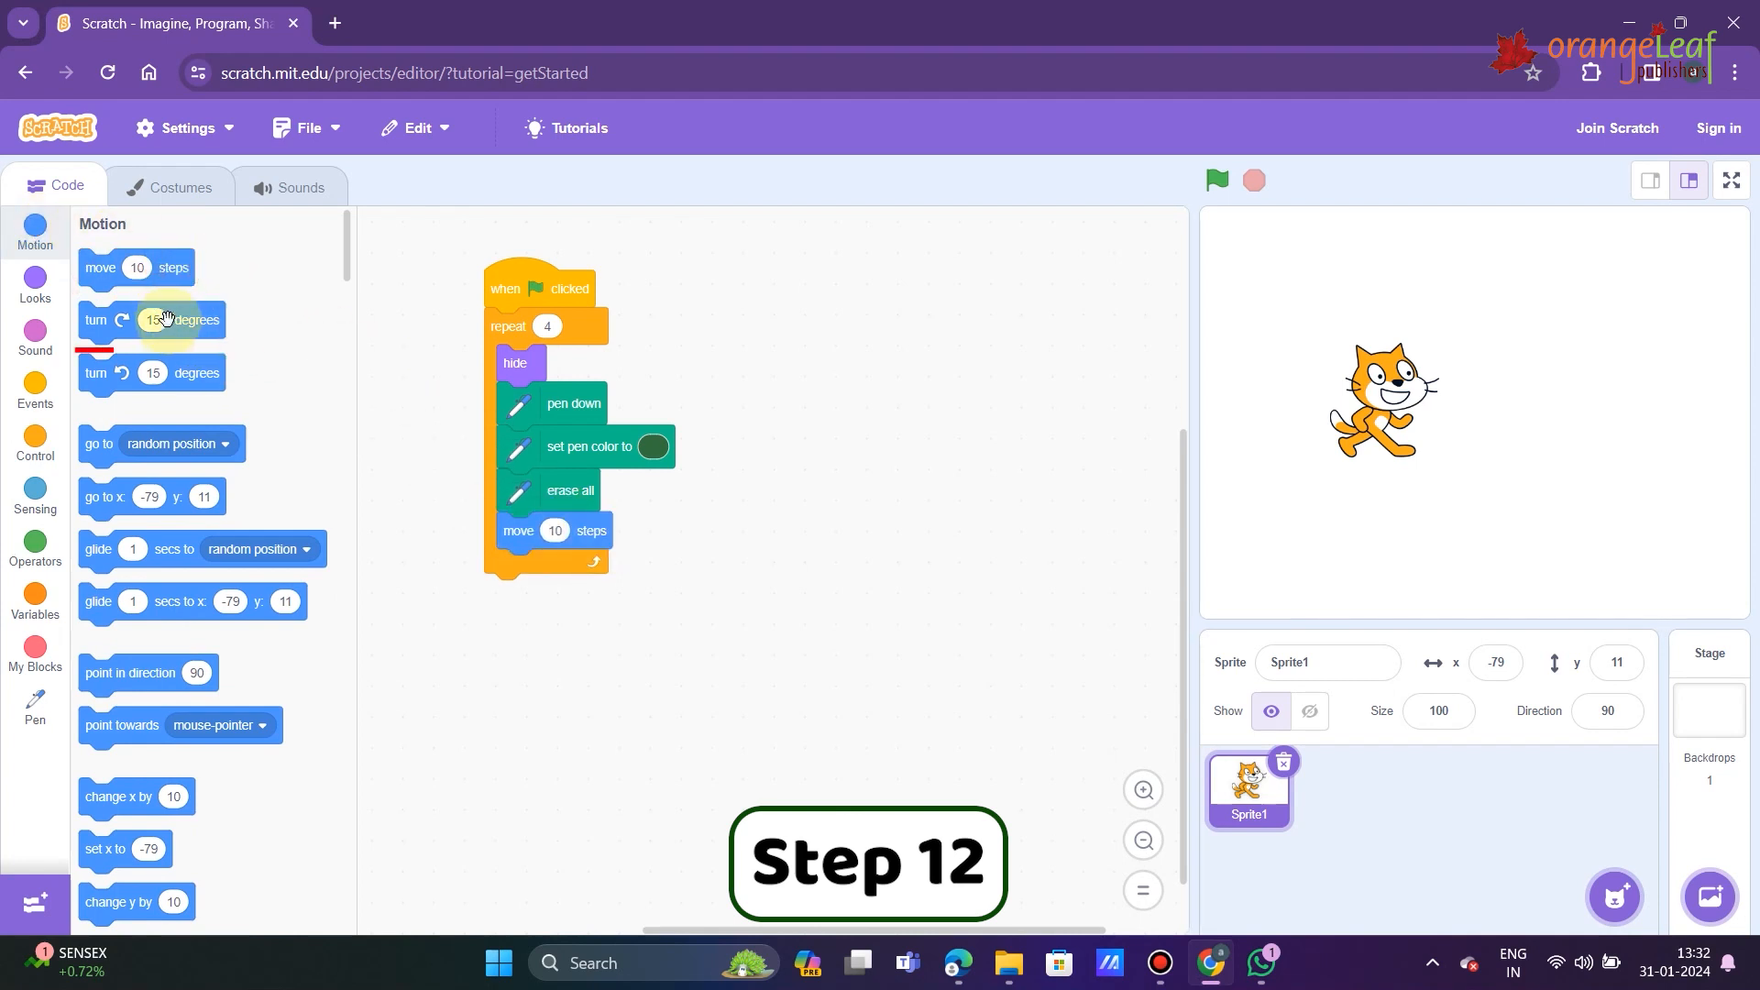
{"action": "left_click_drag", "start_coordinate": [179, 321], "coordinate": [613, 564]}
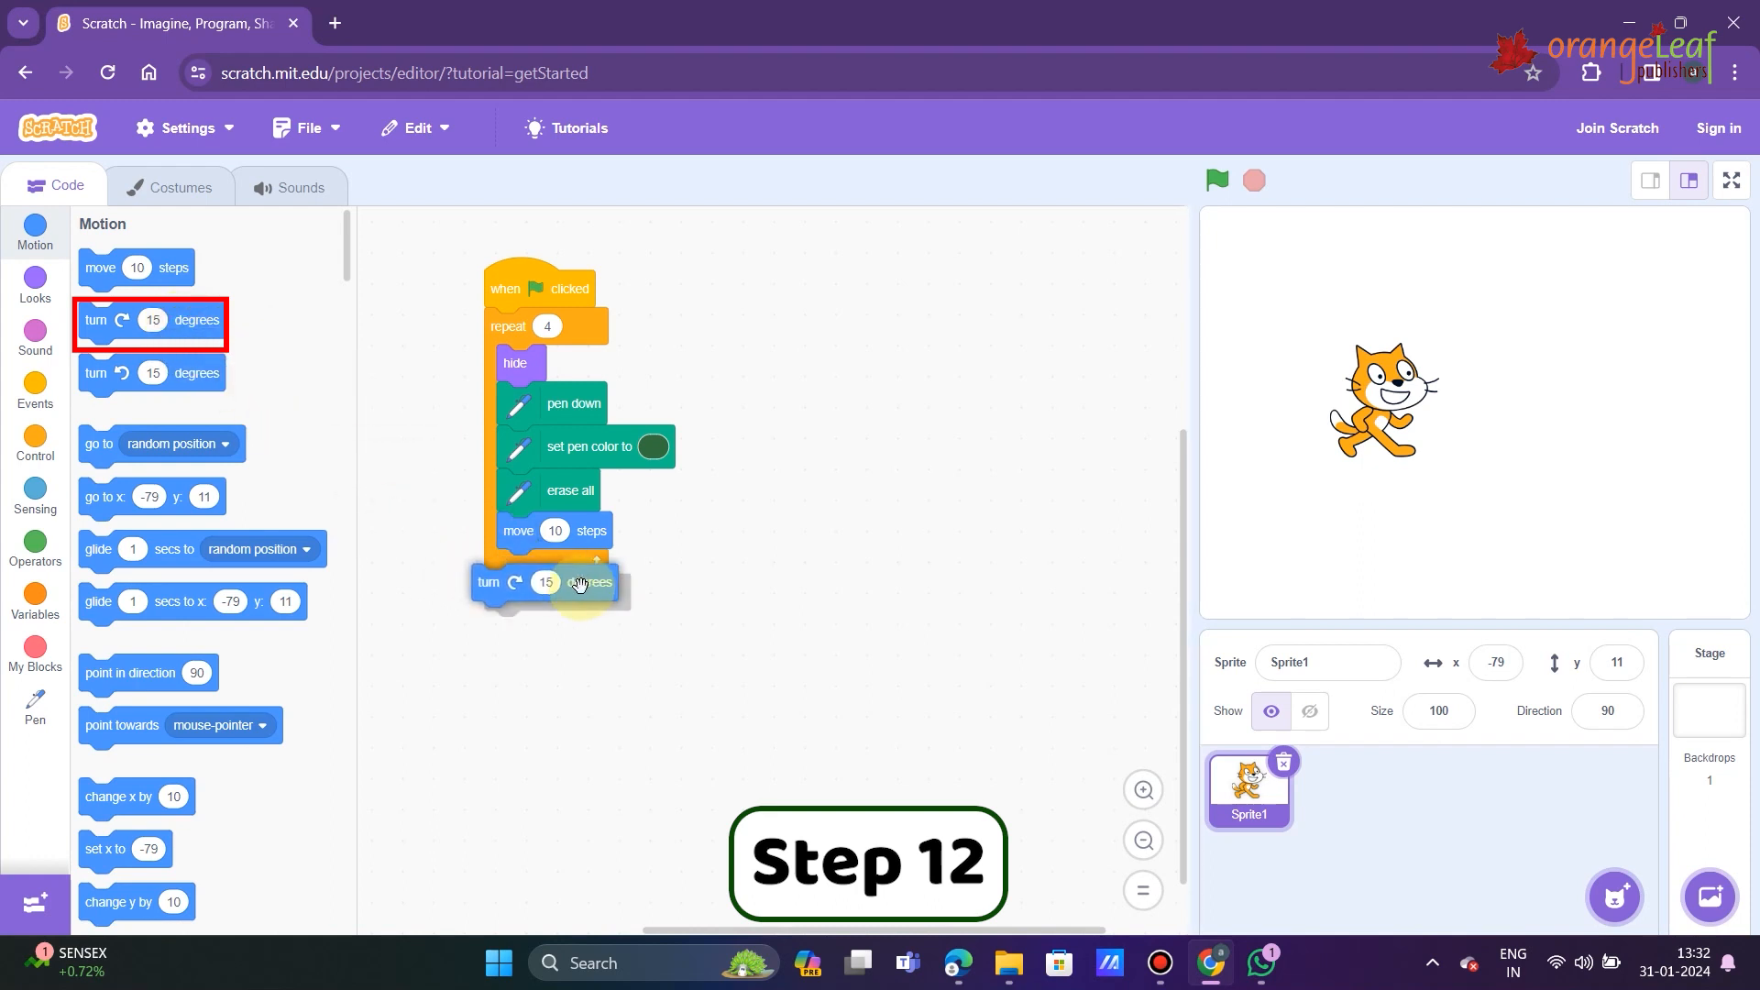
{"action": "left_click_drag", "start_coordinate": [611, 564], "coordinate": [610, 564]}
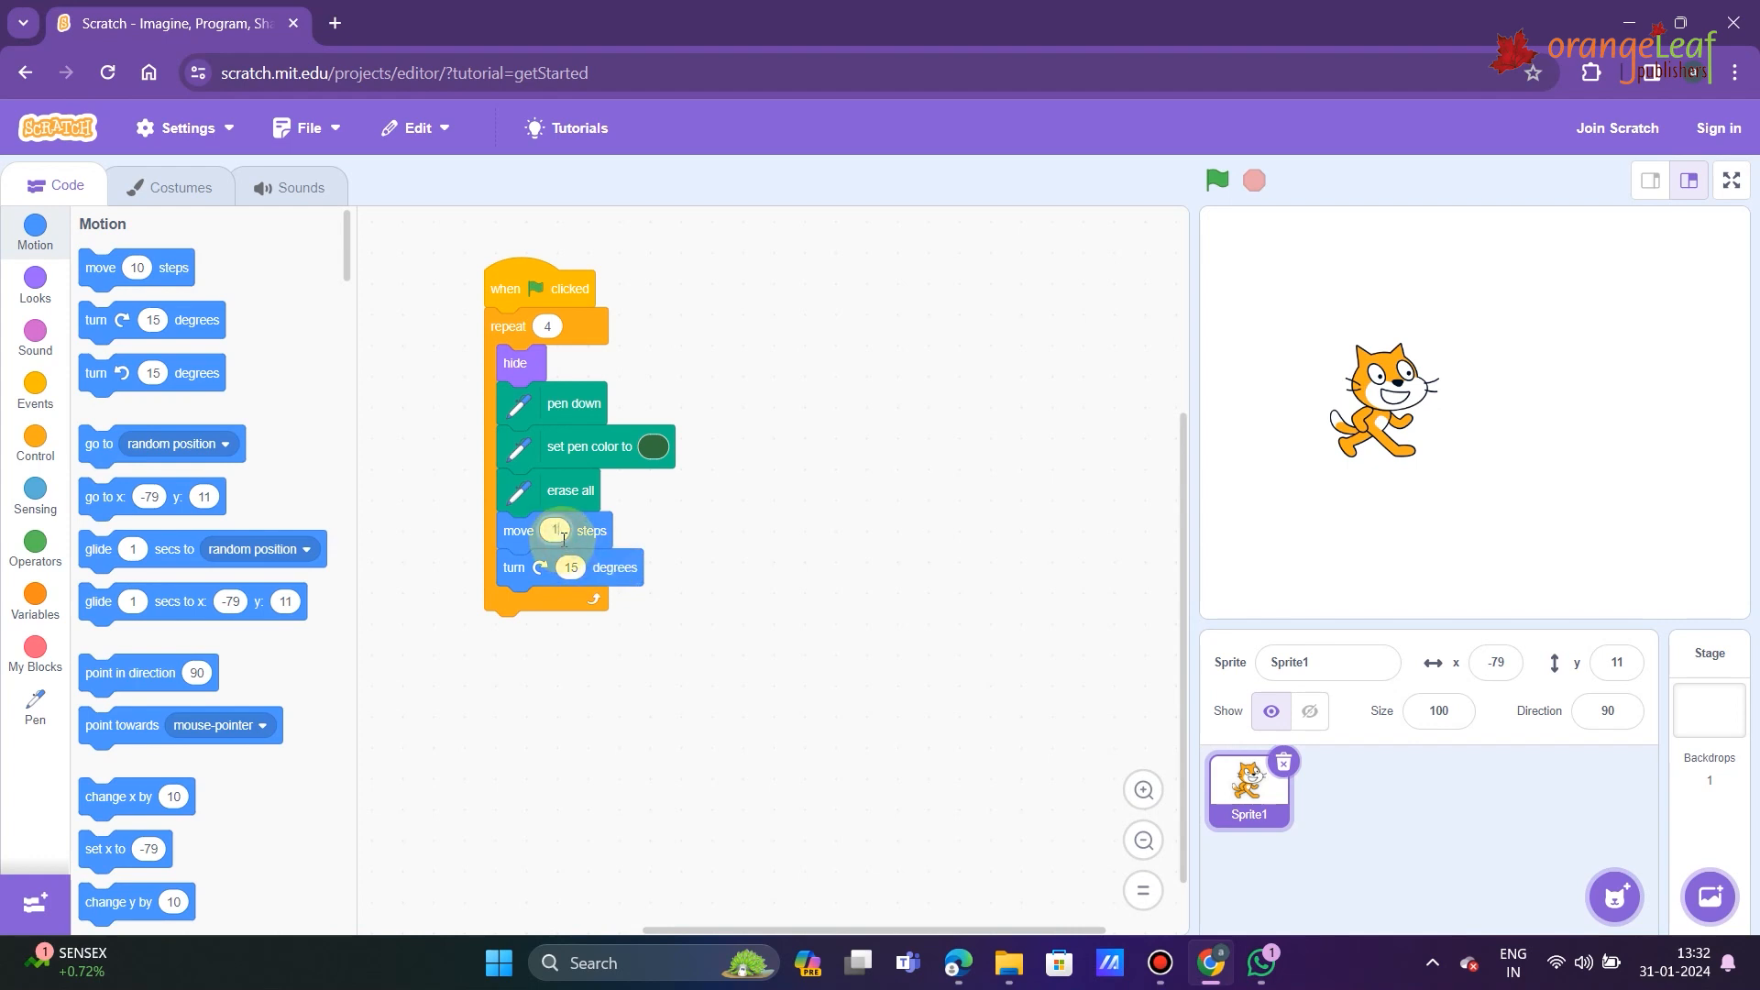
{"action": "type", "text": "00"}
{"action": "left_click", "coordinate": [440, 523]}
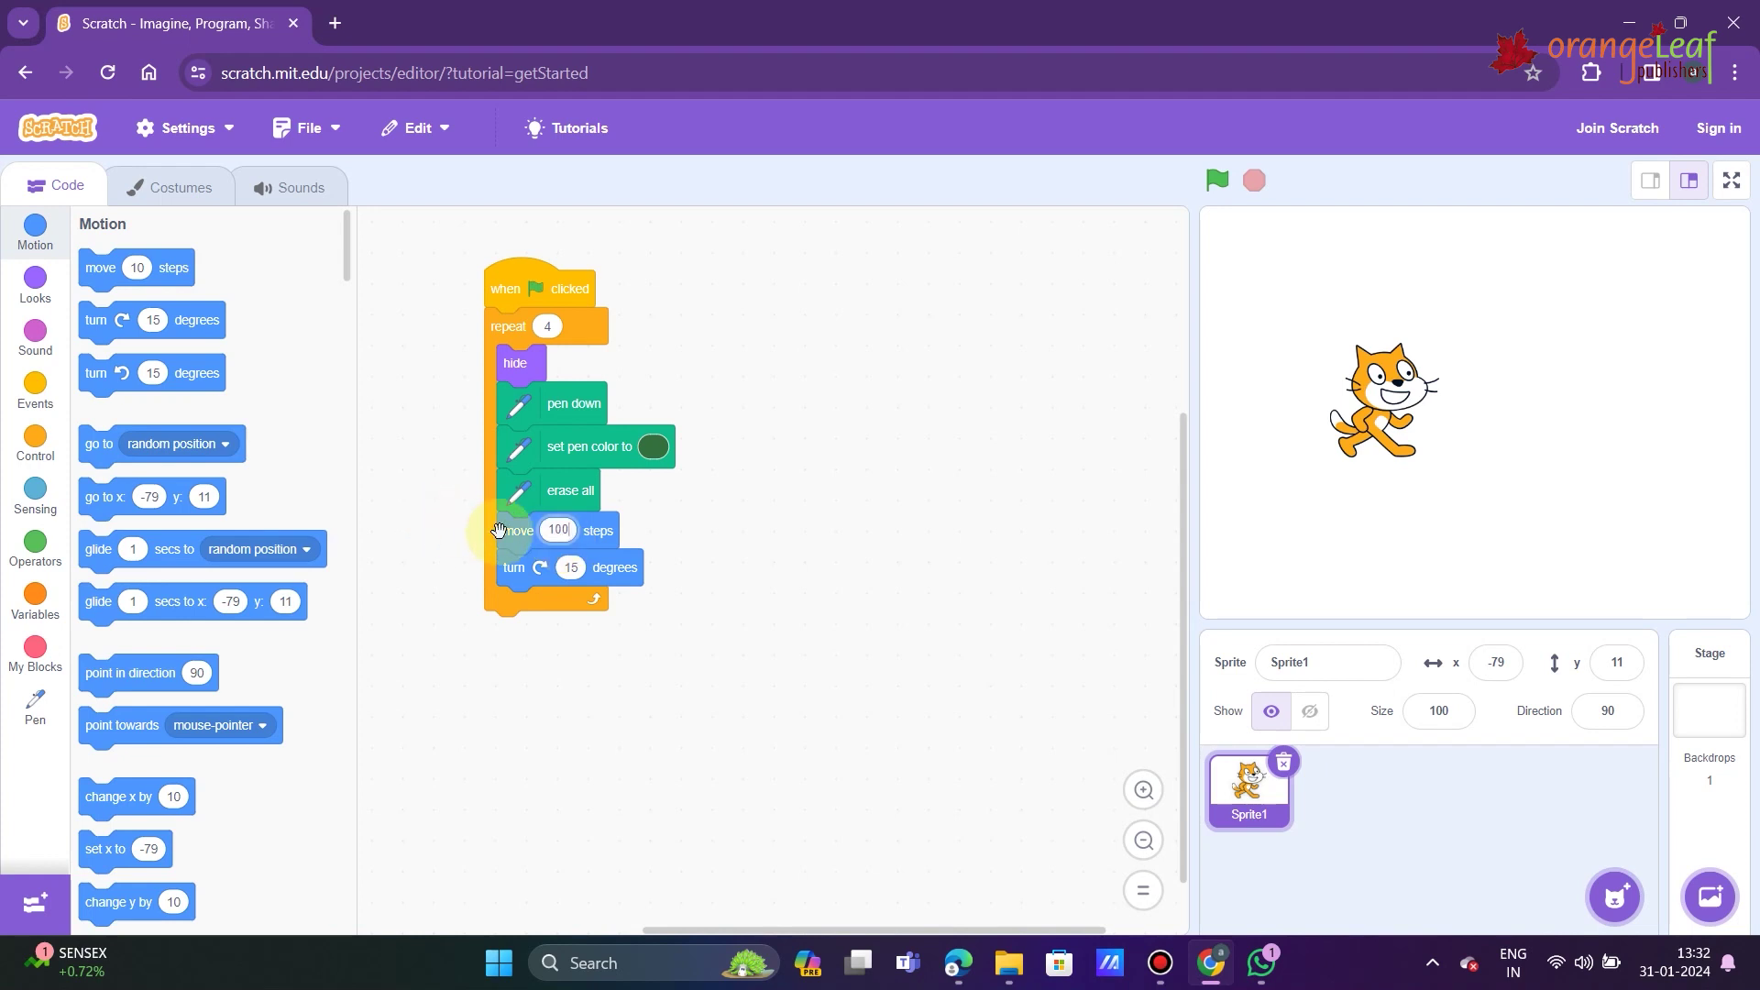
{"action": "left_click", "coordinate": [575, 568]}
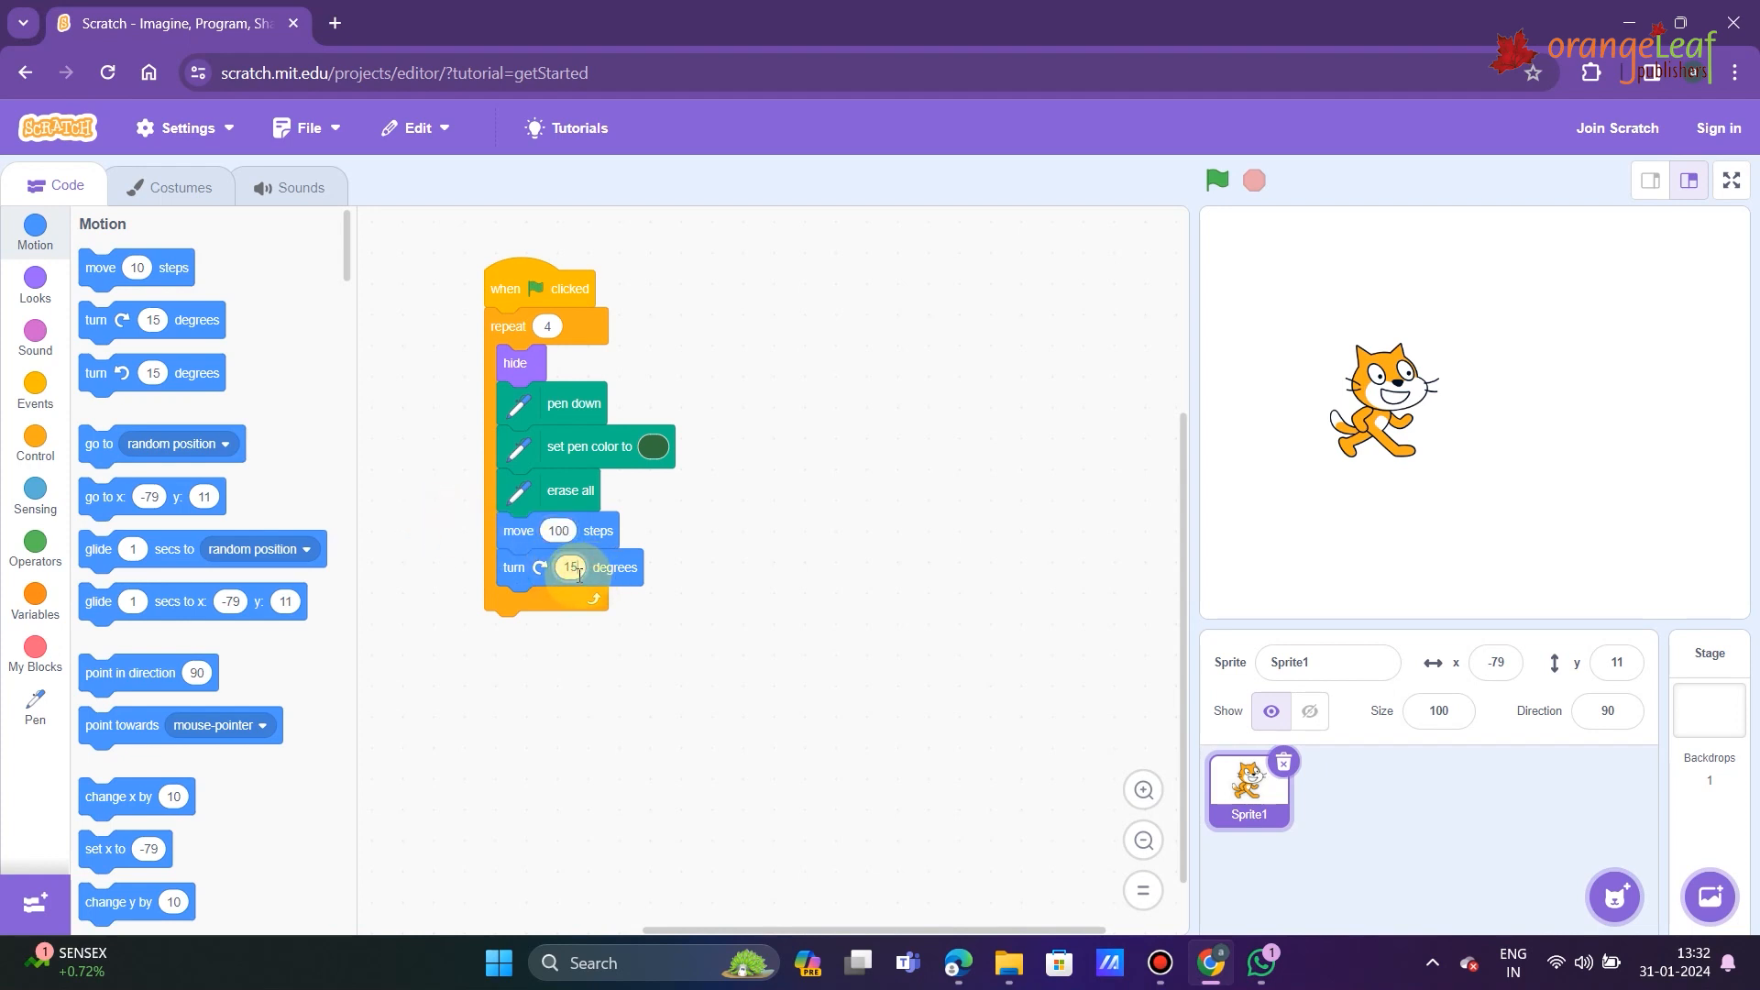
{"action": "type", "text": "90"}
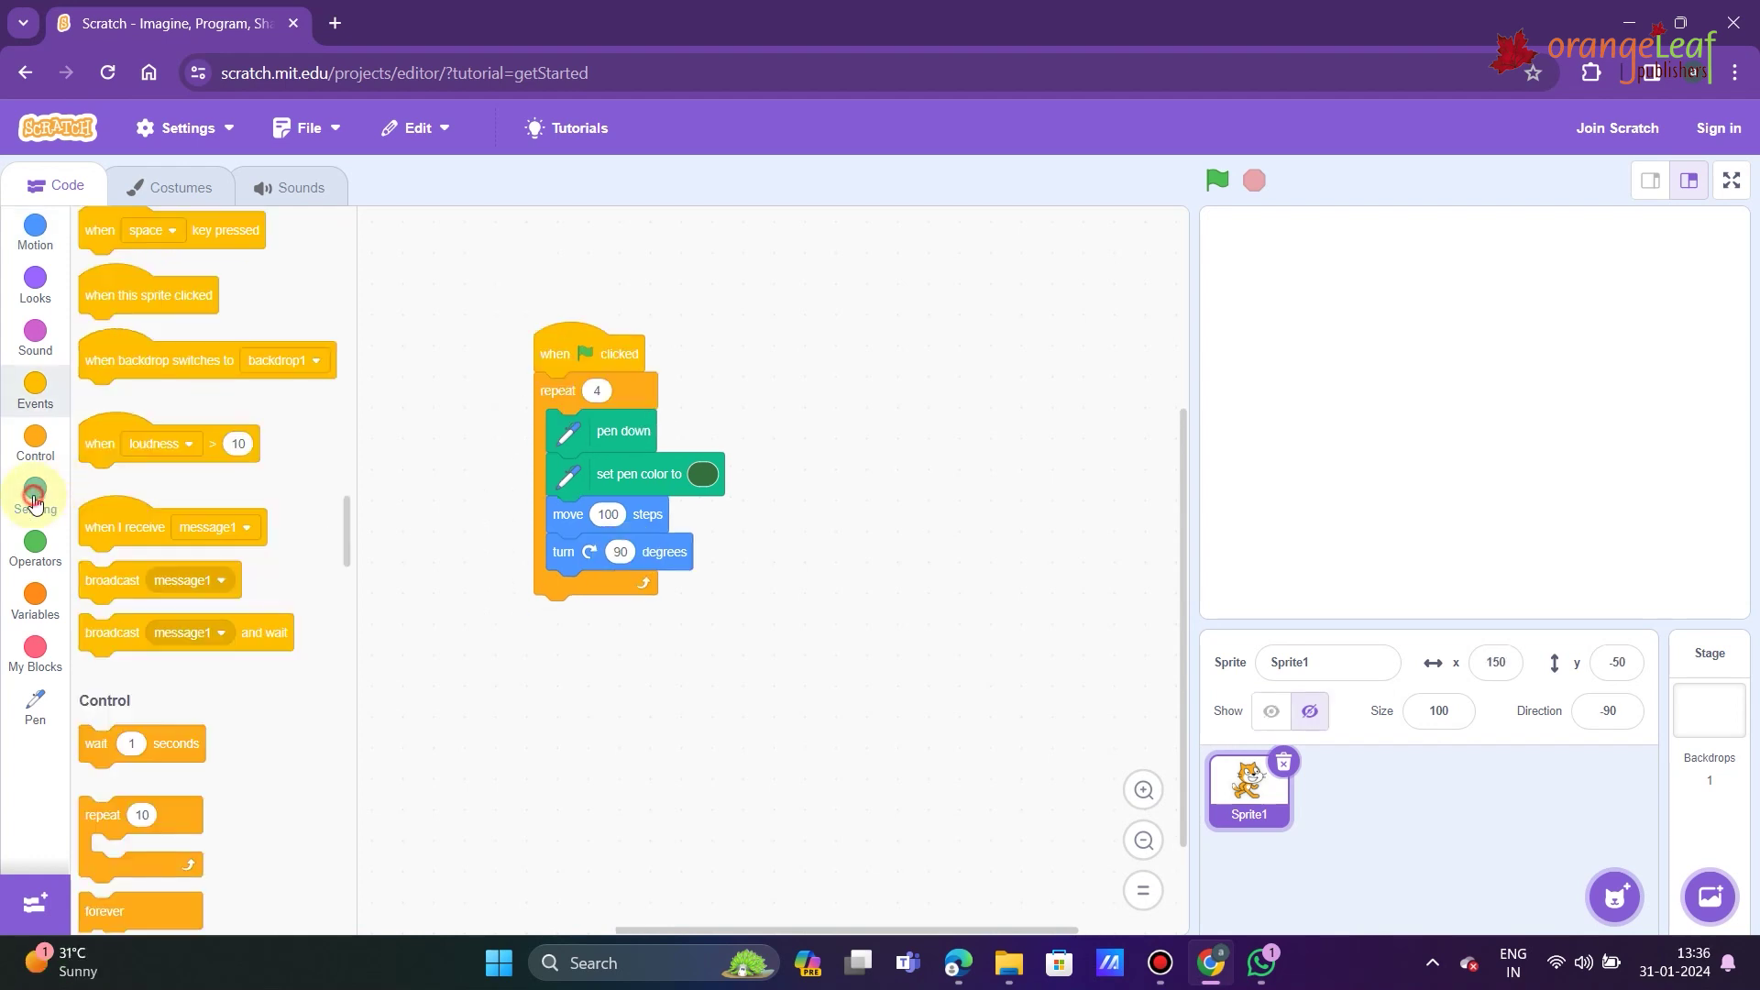
{"action": "left_click", "coordinate": [33, 498]}
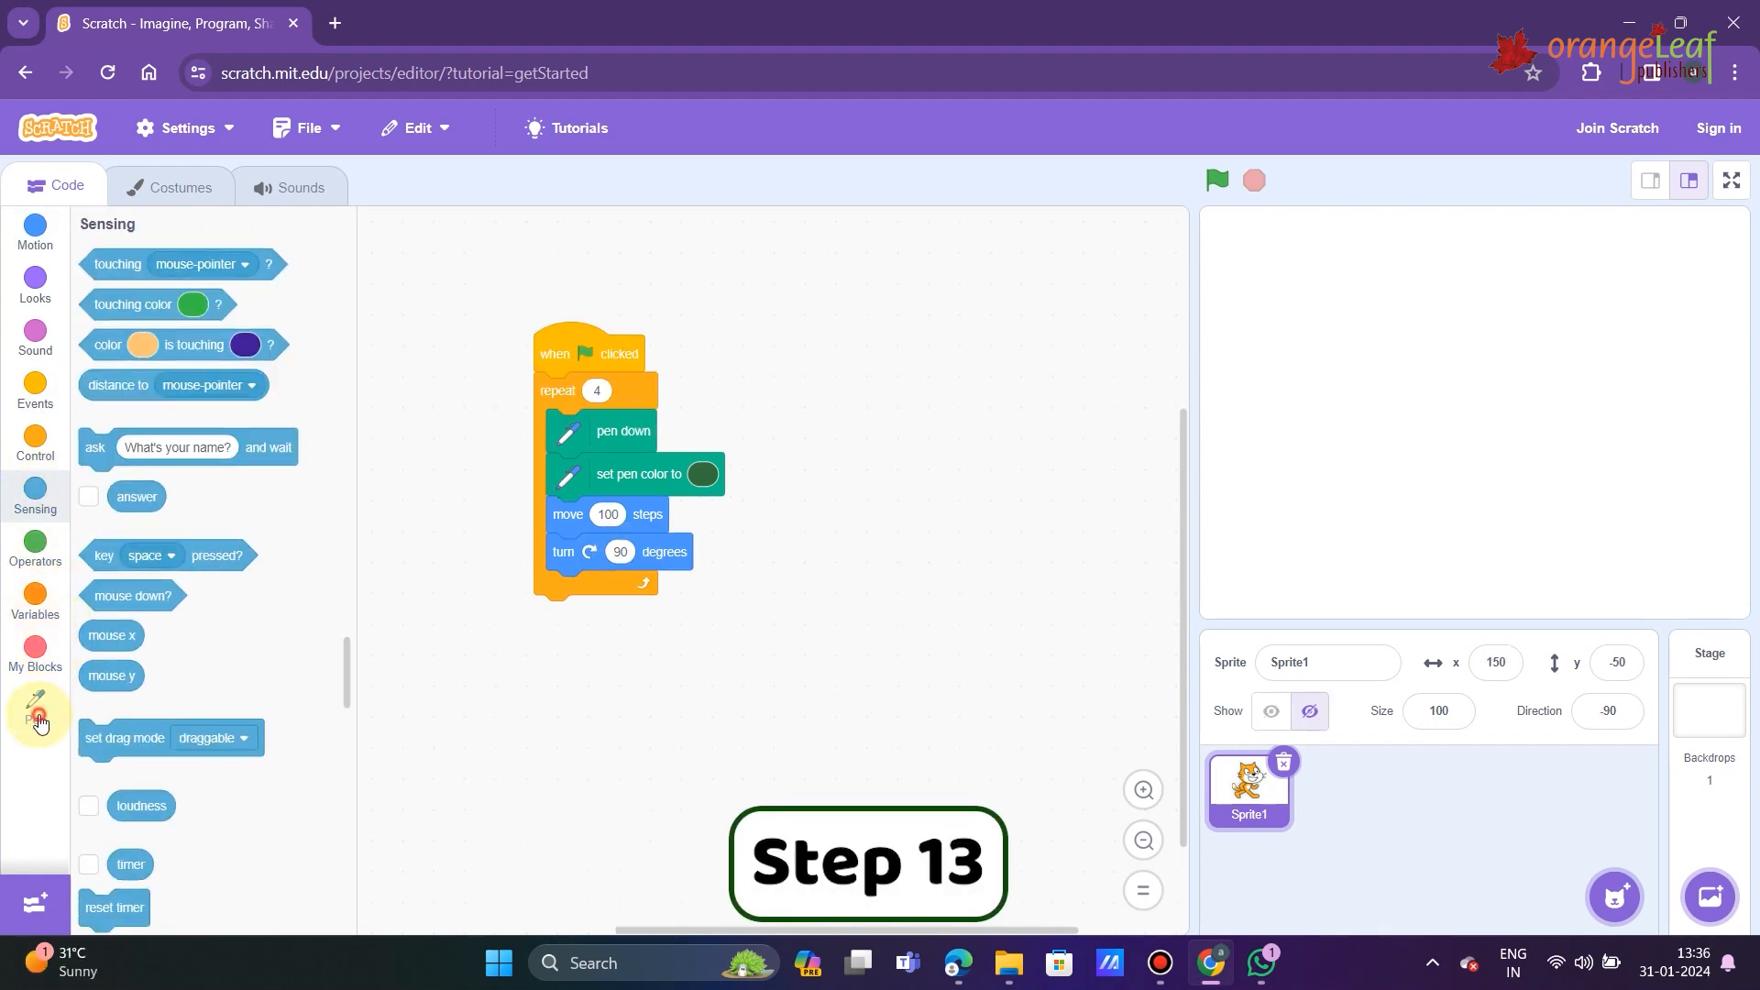
{"action": "left_click", "coordinate": [40, 718]}
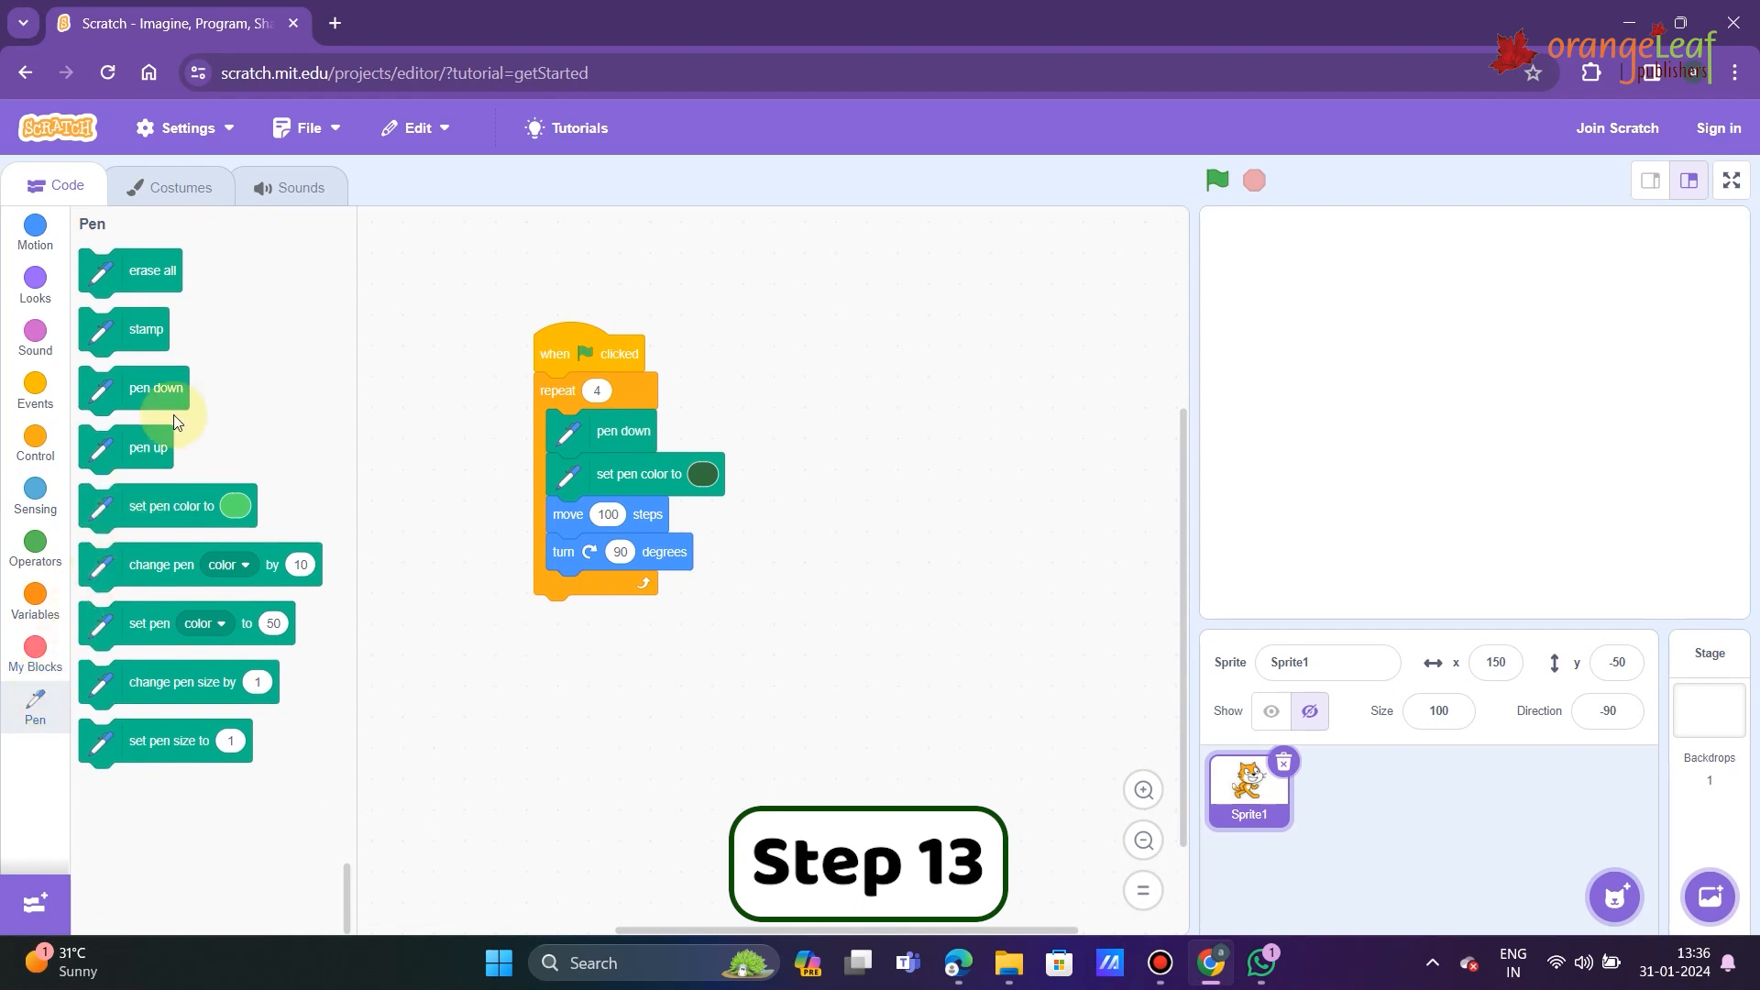
{"action": "scroll", "coordinate": [180, 413], "scroll_direction": "up", "scroll_amount": 3}
{"action": "scroll", "coordinate": [220, 392], "scroll_direction": "up", "scroll_amount": 3}
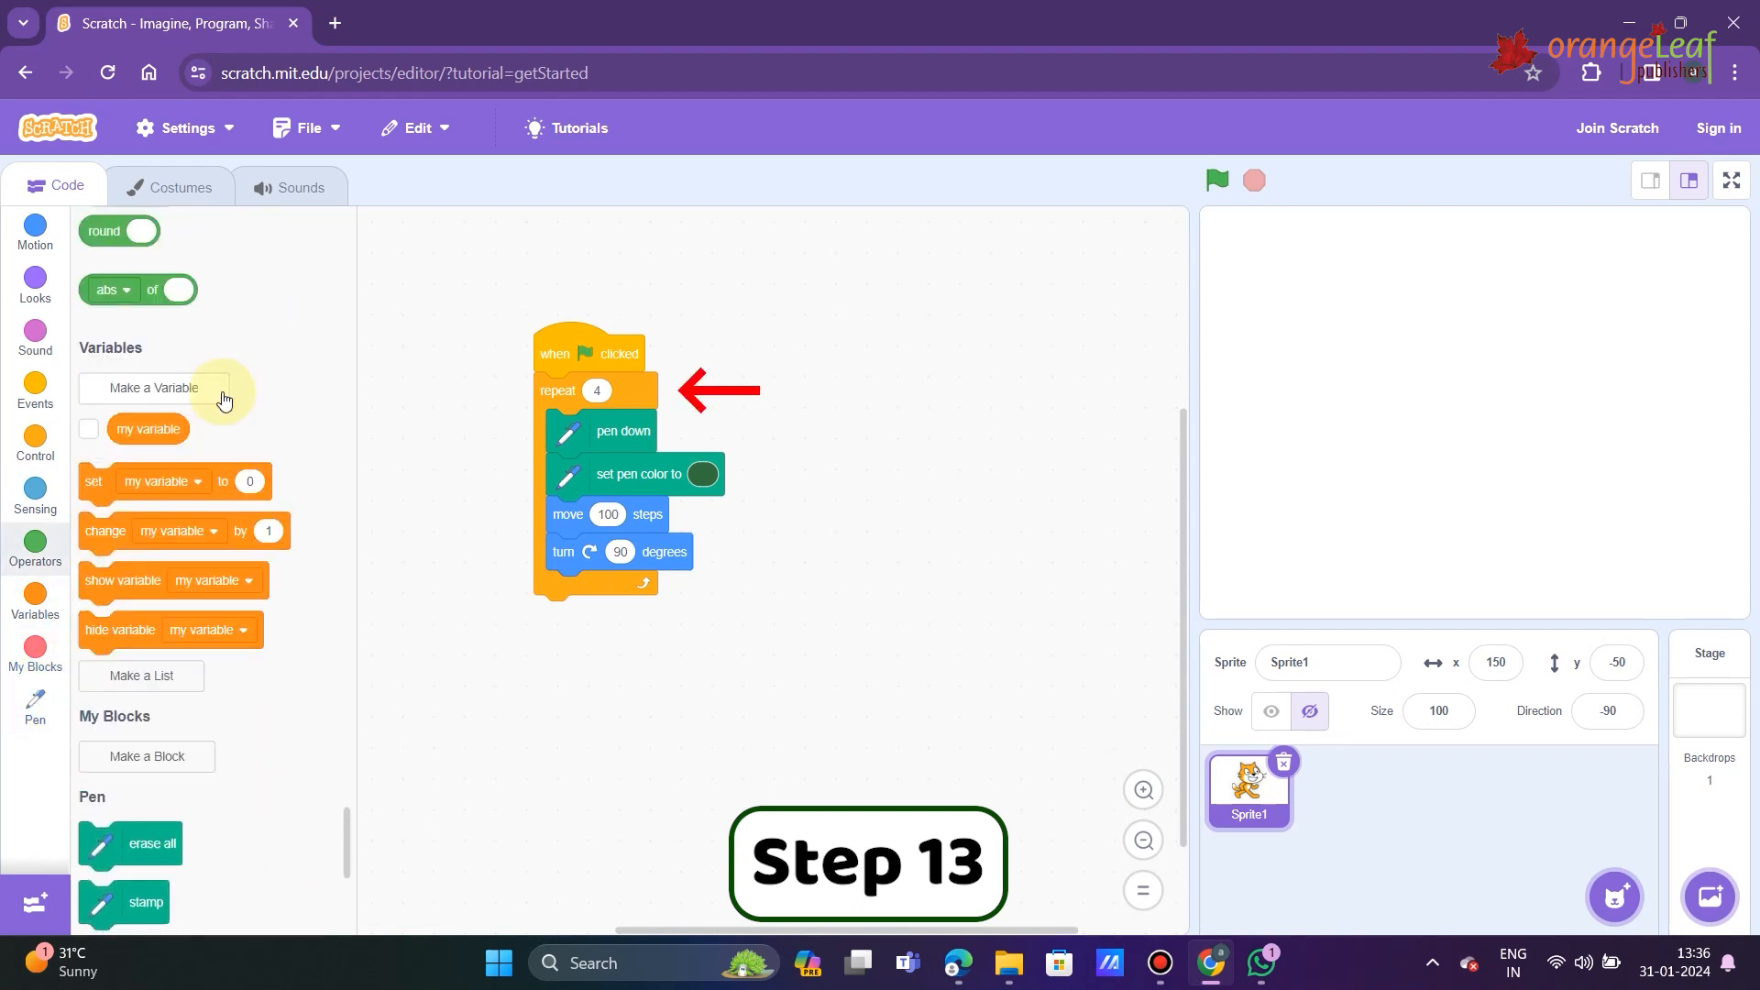
{"action": "scroll", "coordinate": [225, 400], "scroll_direction": "up", "scroll_amount": 3}
{"action": "scroll", "coordinate": [224, 392], "scroll_direction": "up", "scroll_amount": 2}
{"action": "scroll", "coordinate": [225, 392], "scroll_direction": "down", "scroll_amount": 2}
{"action": "scroll", "coordinate": [224, 391], "scroll_direction": "down", "scroll_amount": 5}
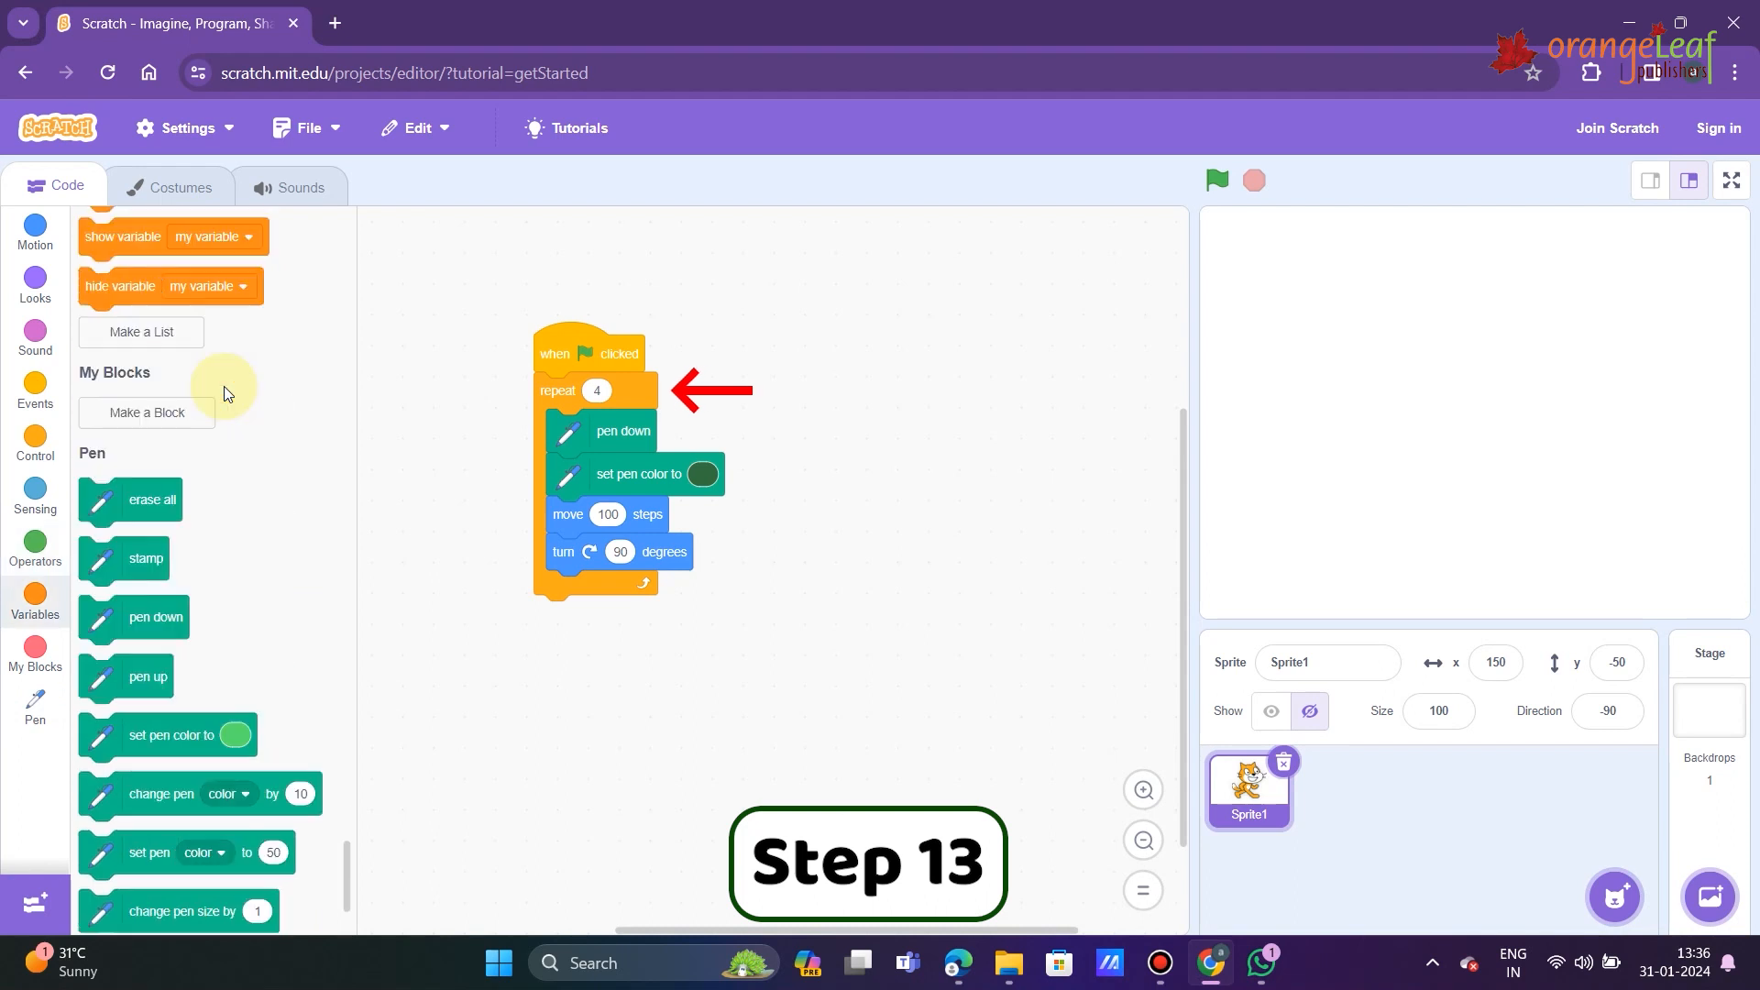
{"action": "scroll", "coordinate": [225, 392], "scroll_direction": "down", "scroll_amount": 2}
{"action": "scroll", "coordinate": [213, 550], "scroll_direction": "down", "scroll_amount": 1}
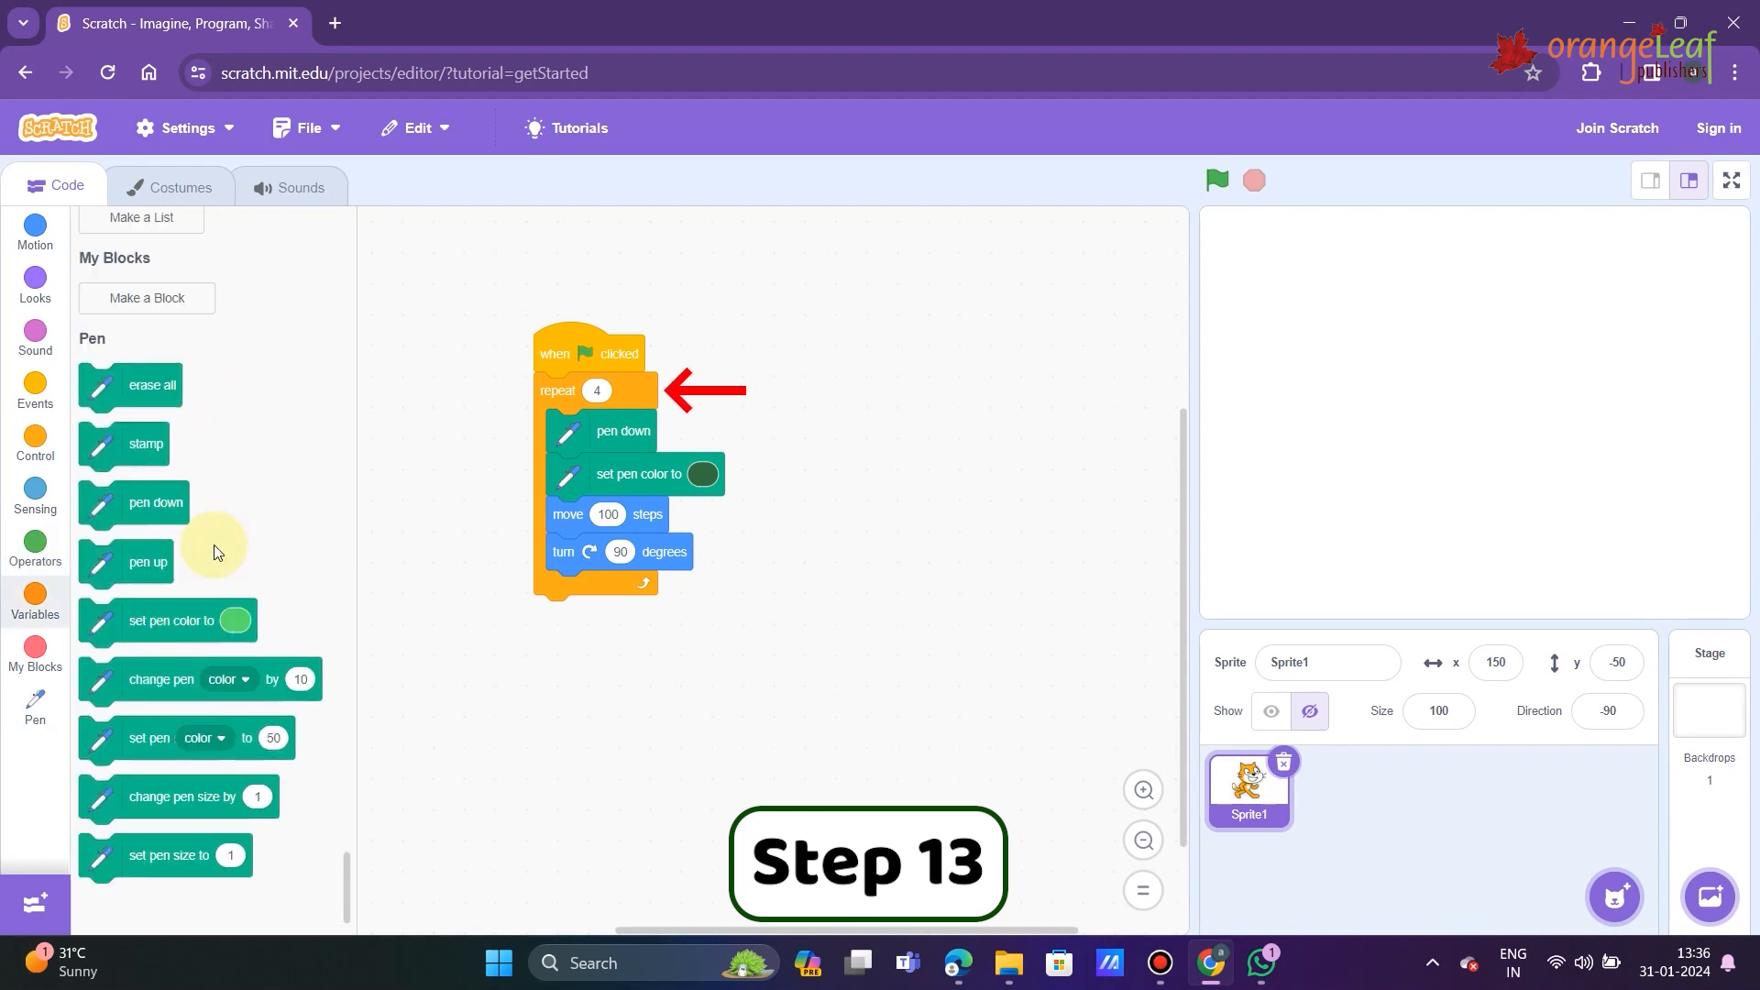
{"action": "scroll", "coordinate": [213, 550], "scroll_direction": "up", "scroll_amount": 3}
{"action": "scroll", "coordinate": [213, 551], "scroll_direction": "up", "scroll_amount": 3}
{"action": "scroll", "coordinate": [213, 542], "scroll_direction": "up", "scroll_amount": 3}
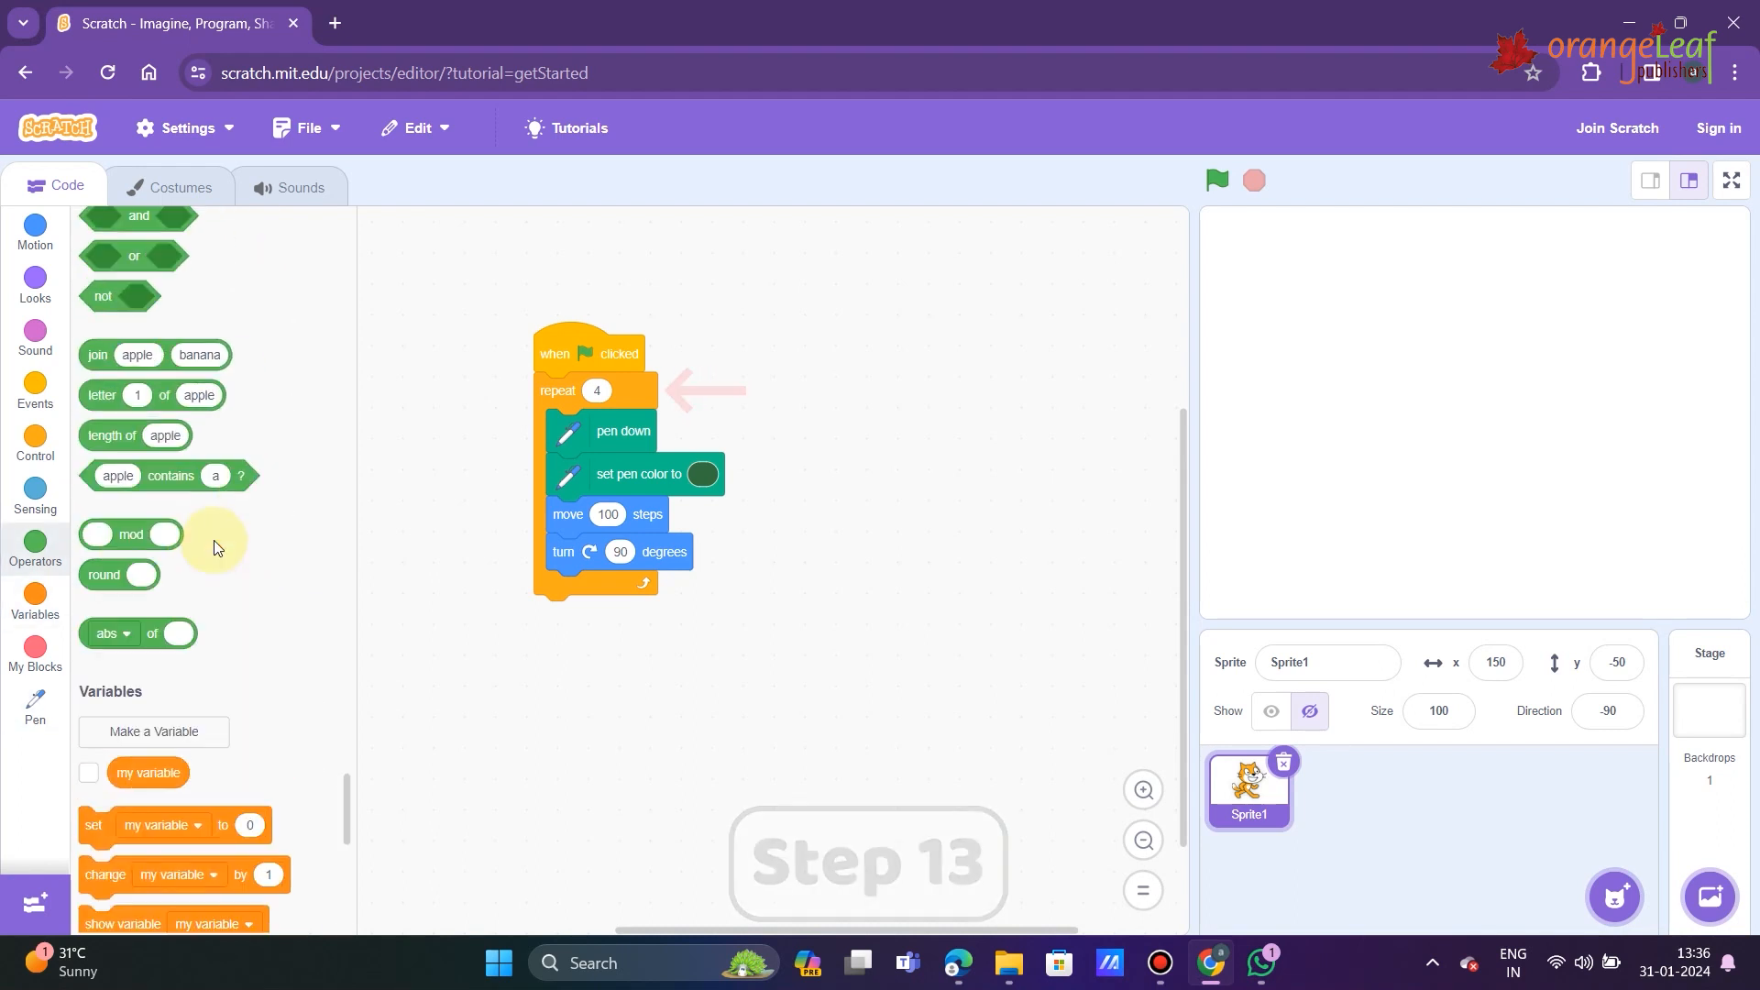
{"action": "scroll", "coordinate": [213, 541], "scroll_direction": "up", "scroll_amount": 3}
{"action": "scroll", "coordinate": [214, 541], "scroll_direction": "up", "scroll_amount": 3}
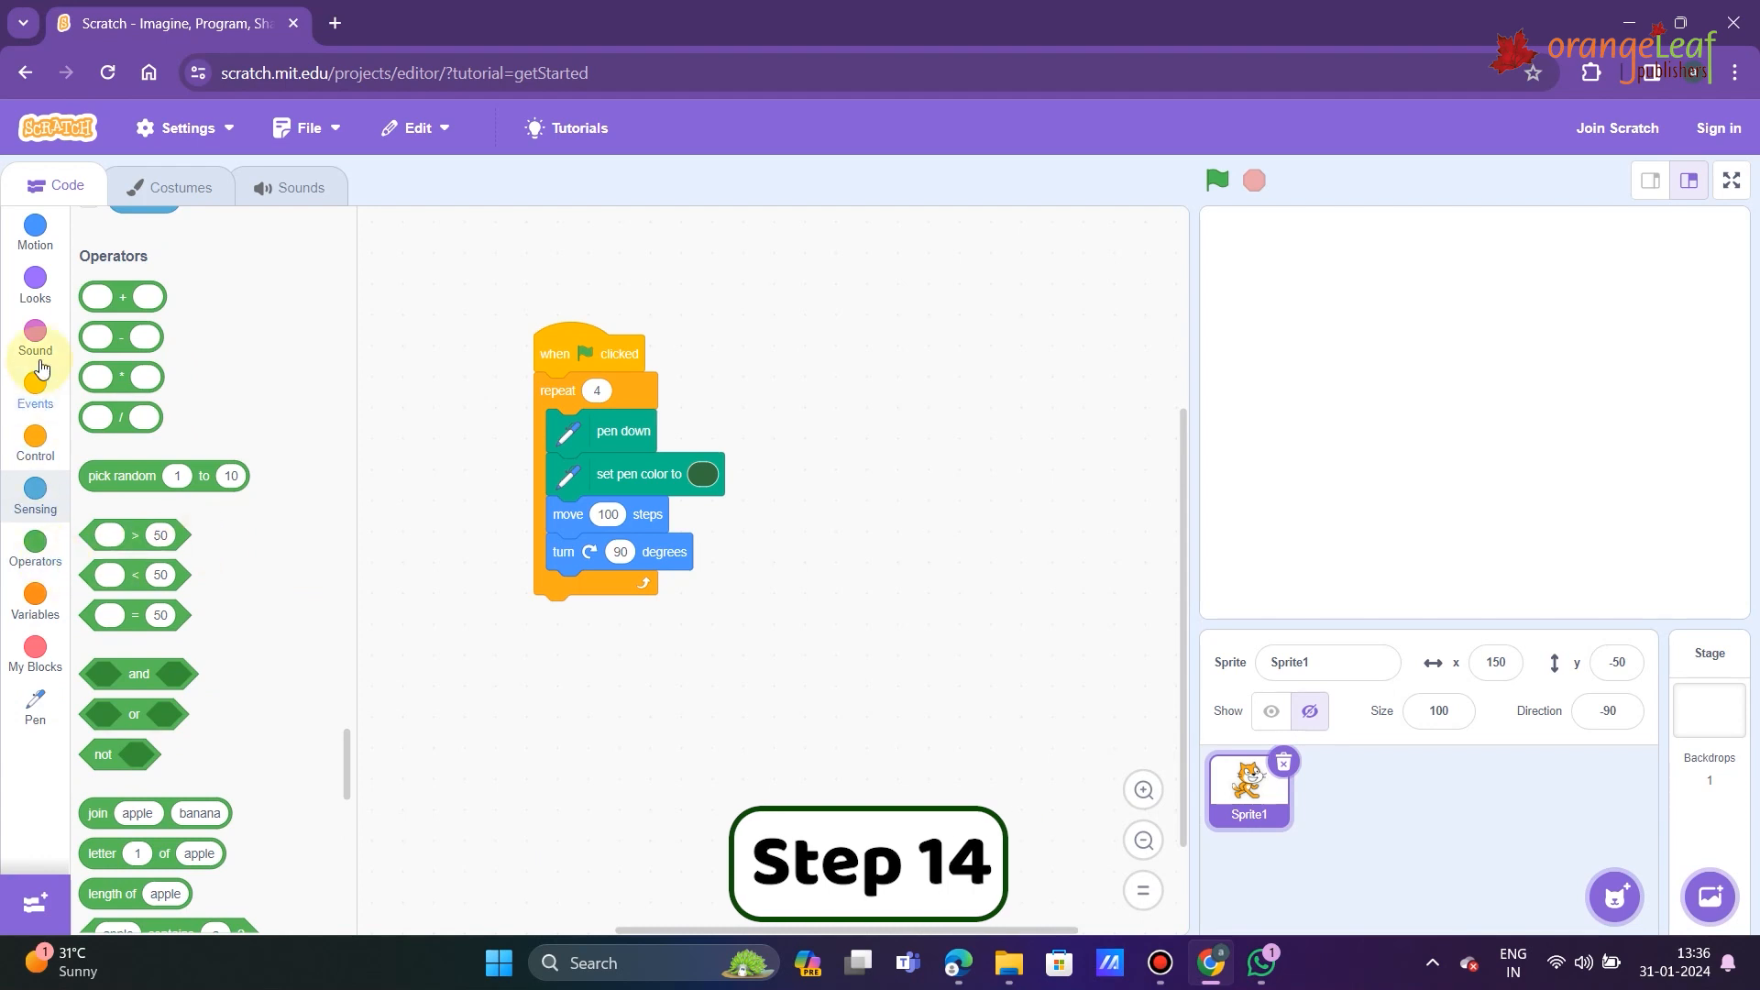
- Put a 'hide' block at the top of the repeat-4 loop and run the script to draw the square
{"action": "left_click", "coordinate": [35, 286]}
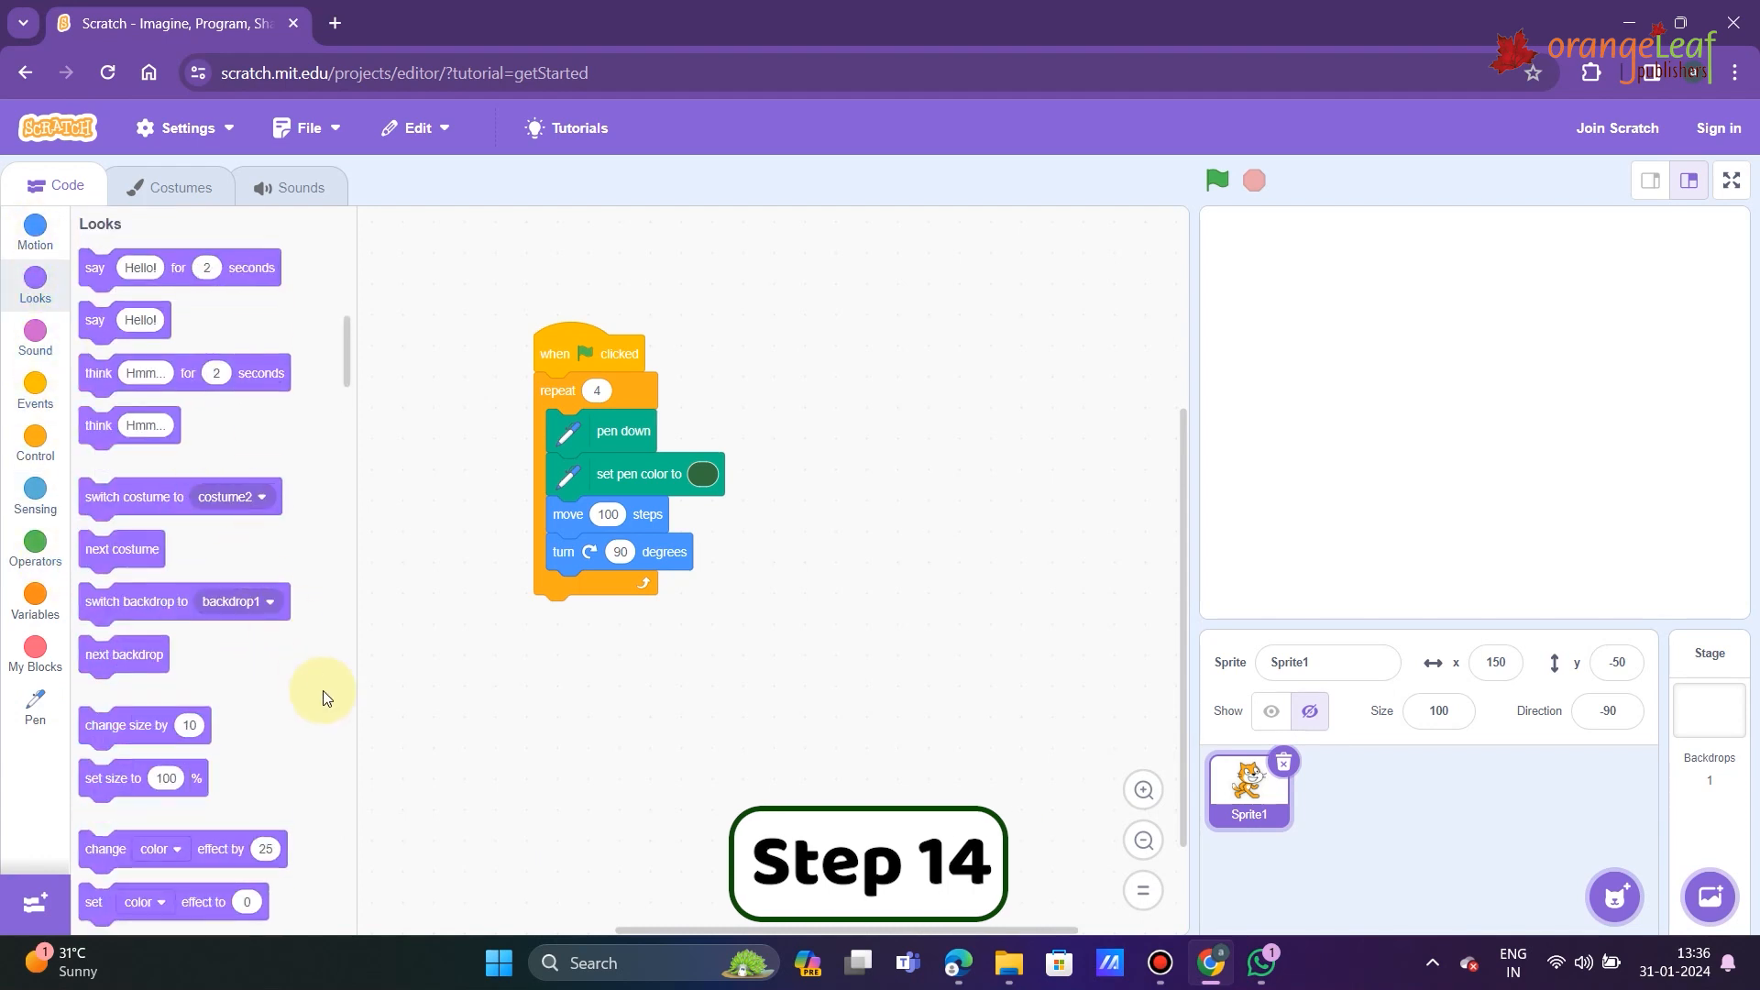
{"action": "scroll", "coordinate": [322, 695], "scroll_direction": "down", "scroll_amount": 3}
{"action": "left_click_drag", "start_coordinate": [93, 841], "coordinate": [594, 424]}
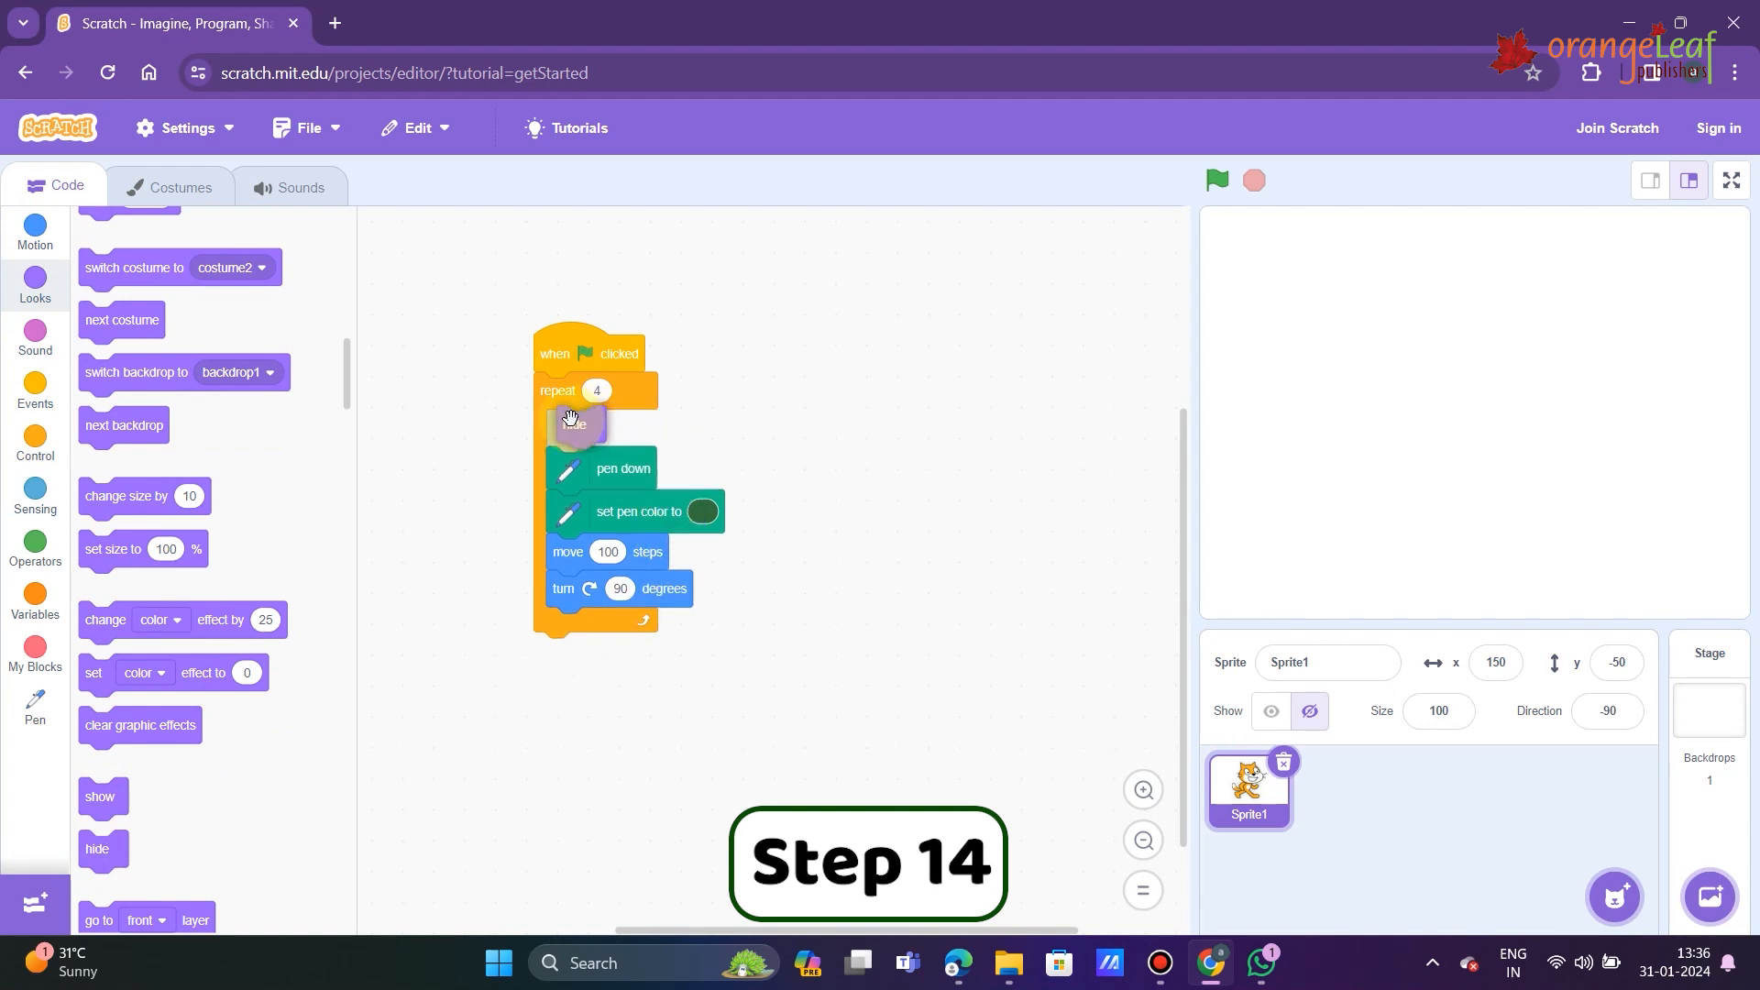
{"action": "left_click", "coordinate": [1220, 176]}
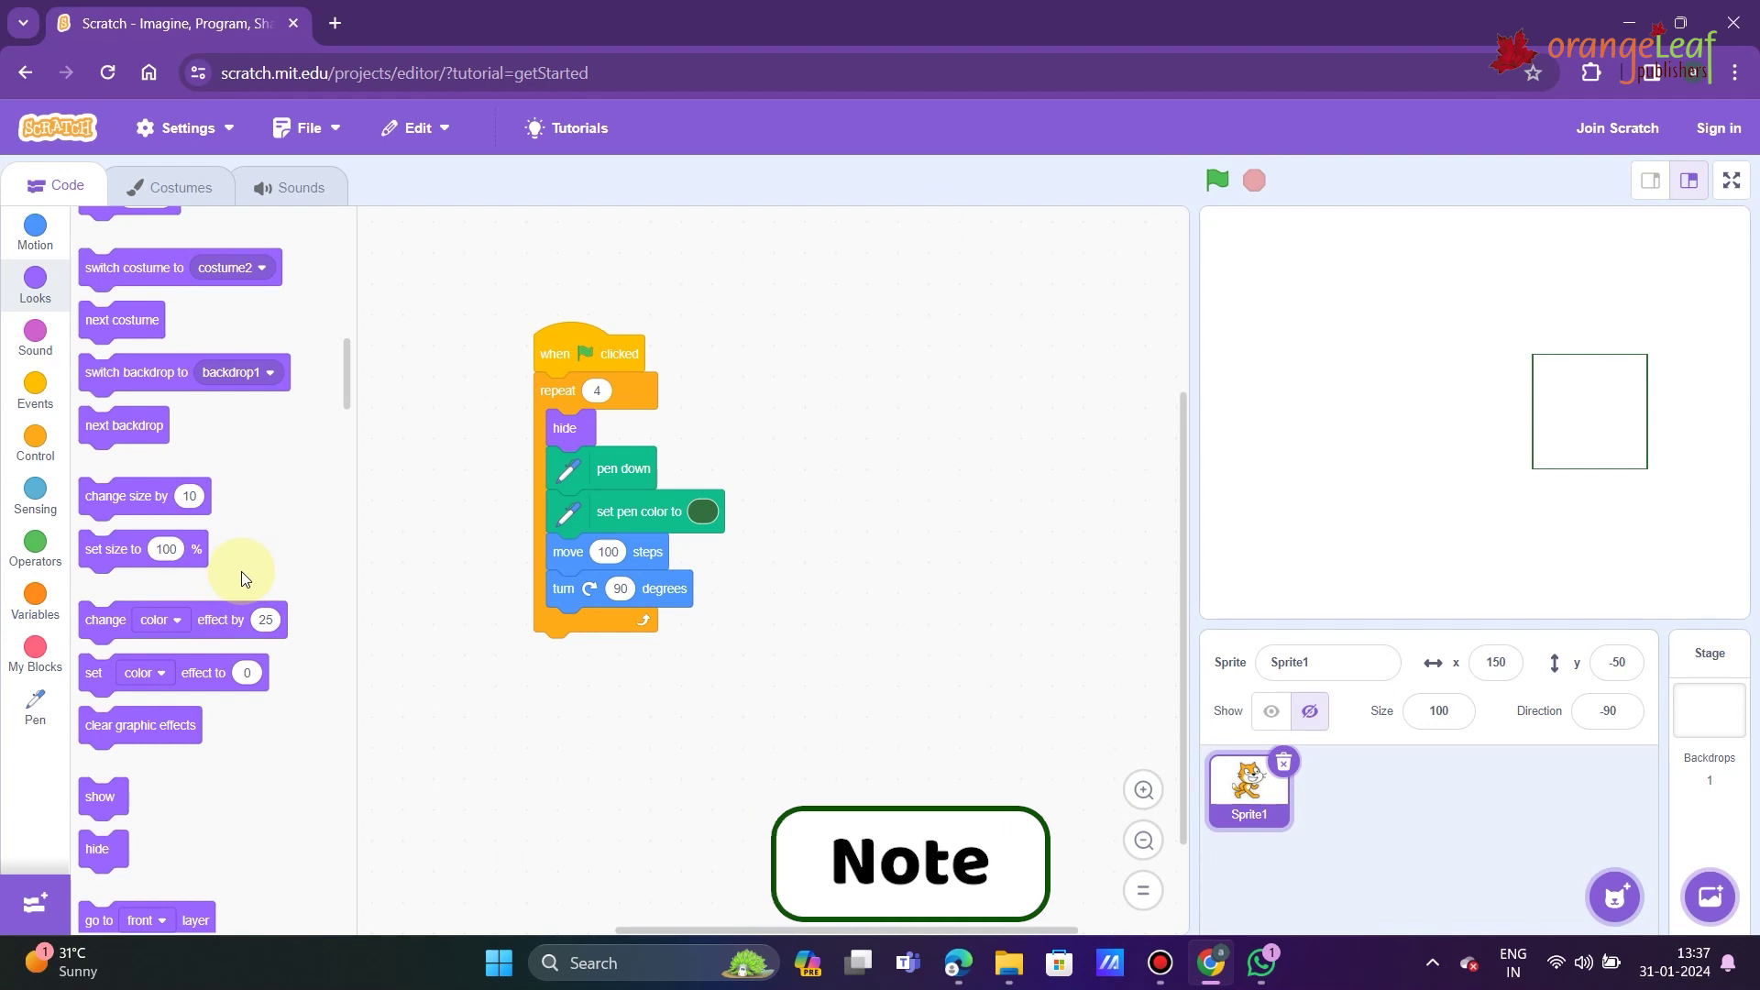
{"action": "scroll", "coordinate": [240, 565], "scroll_direction": "up", "scroll_amount": 3}
{"action": "scroll", "coordinate": [239, 558], "scroll_direction": "up", "scroll_amount": 3}
{"action": "scroll", "coordinate": [238, 557], "scroll_direction": "up", "scroll_amount": 3}
{"action": "scroll", "coordinate": [241, 550], "scroll_direction": "up", "scroll_amount": 3}
{"action": "scroll", "coordinate": [246, 535], "scroll_direction": "up", "scroll_amount": 3}
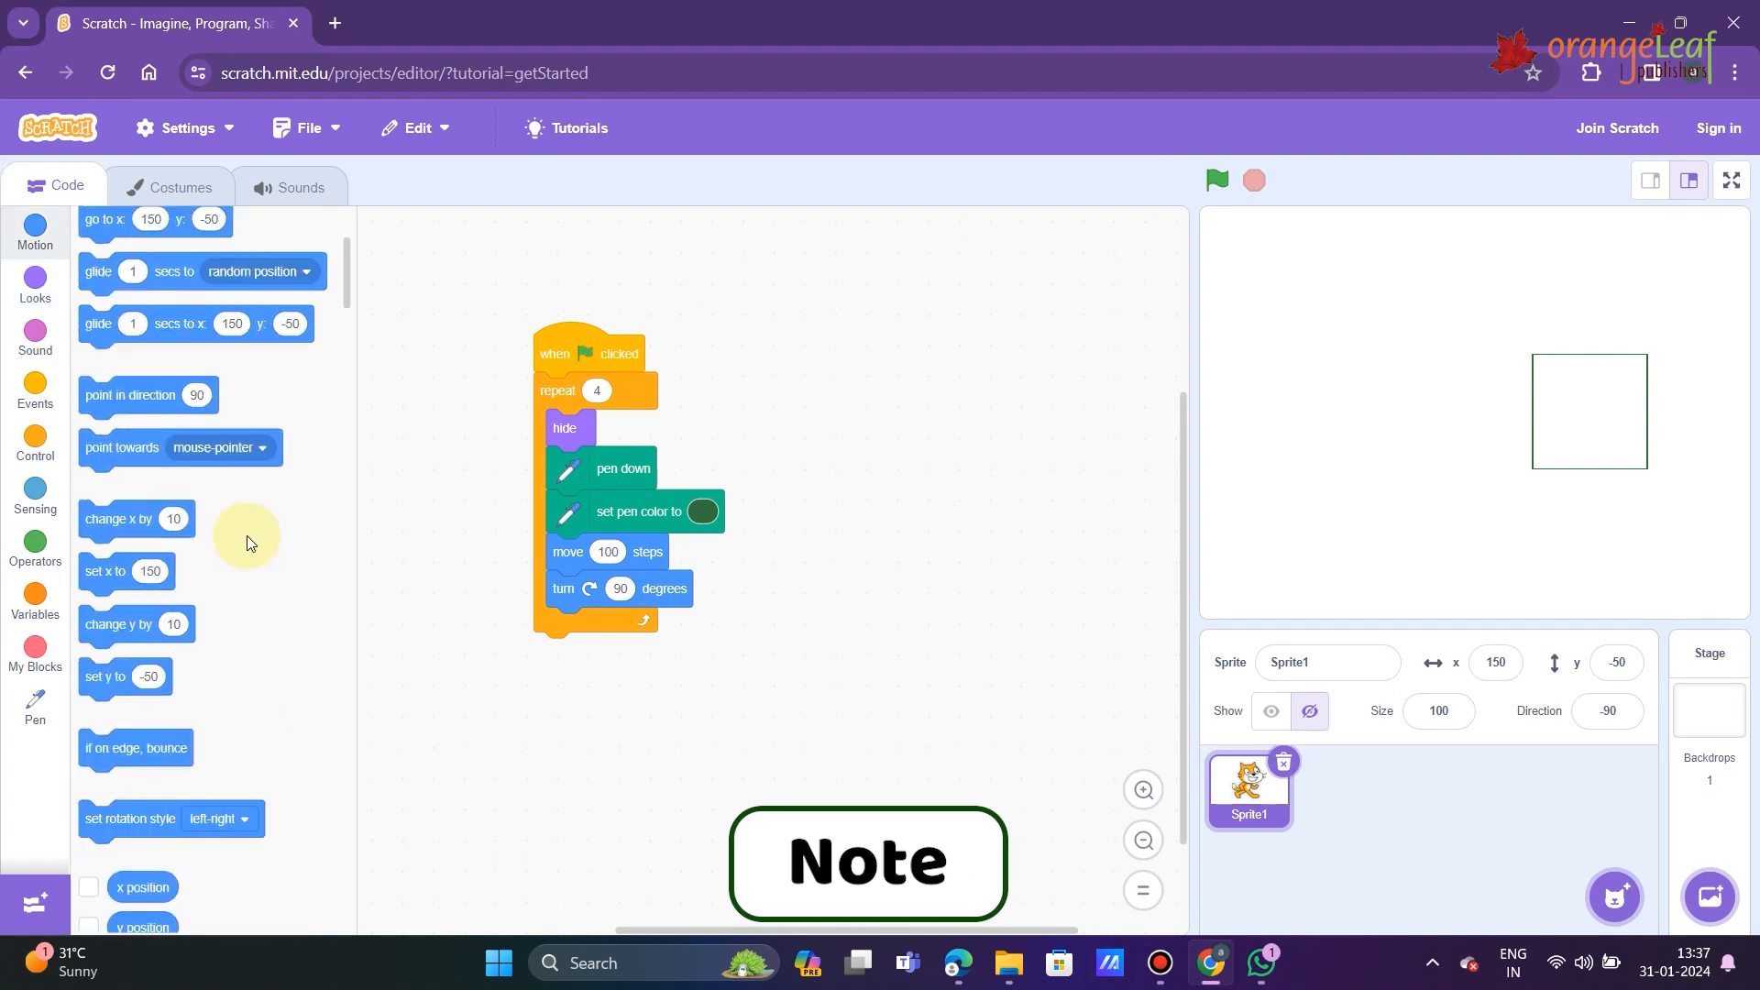
{"action": "scroll", "coordinate": [247, 535], "scroll_direction": "up", "scroll_amount": 3}
{"action": "scroll", "coordinate": [246, 536], "scroll_direction": "up", "scroll_amount": 2}
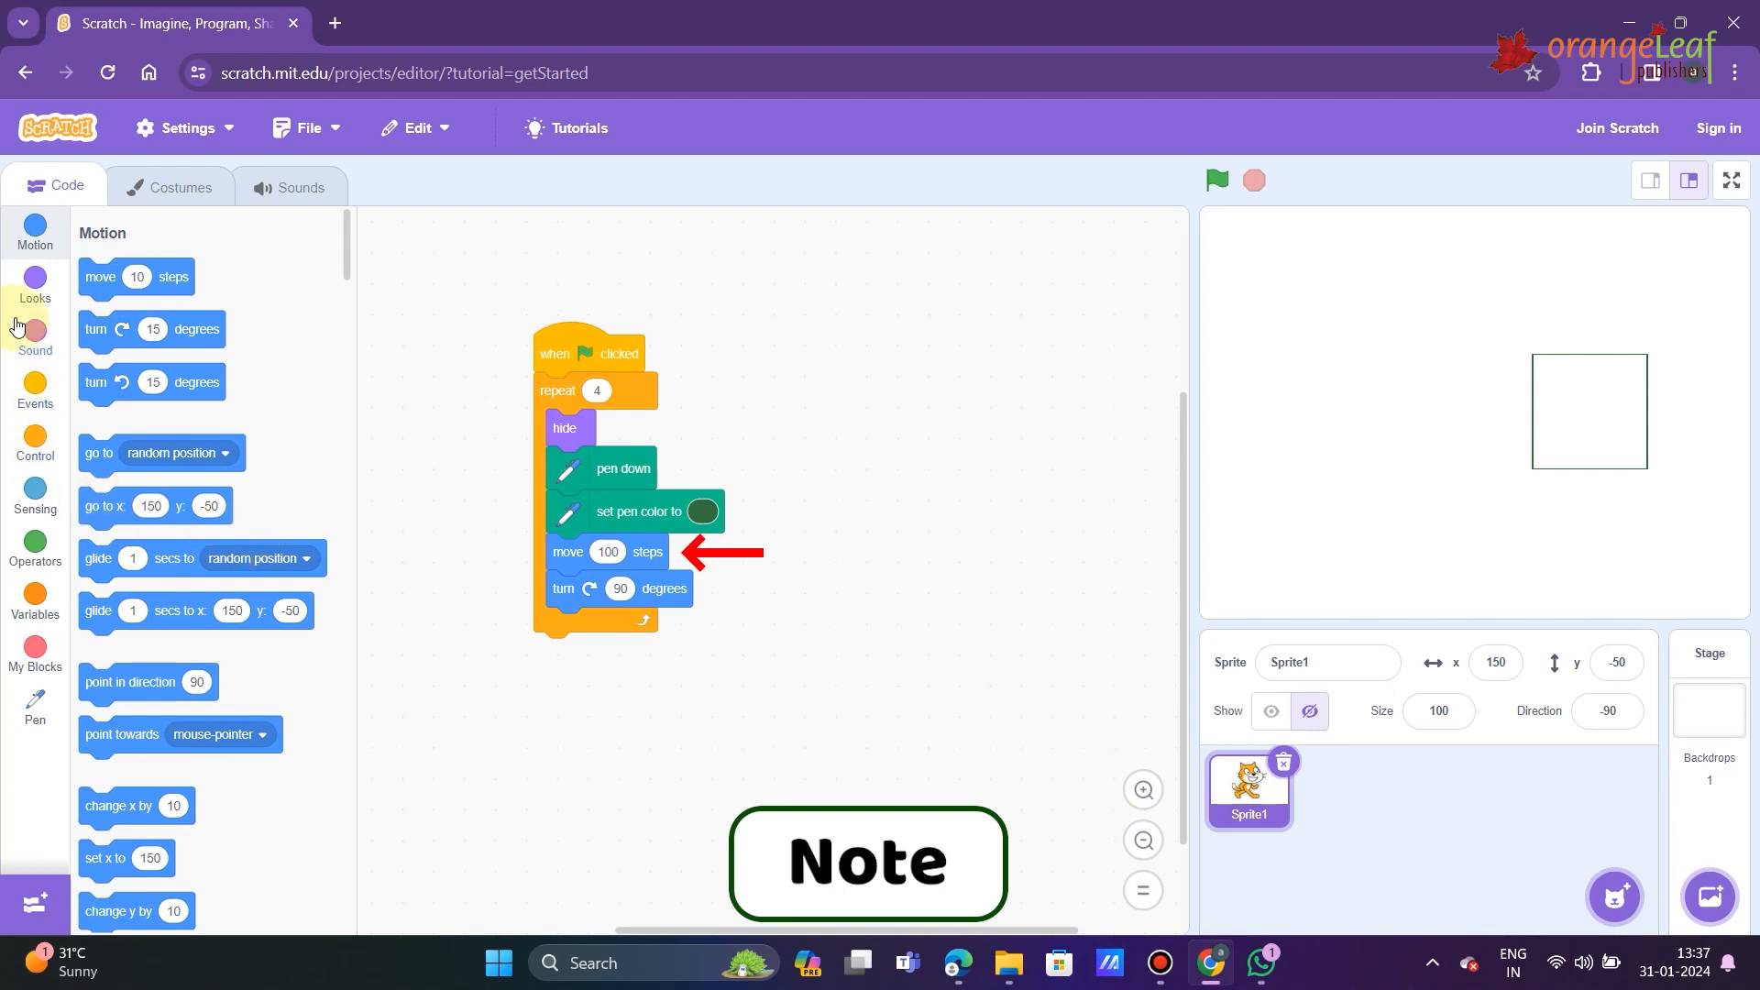
- Switch the palette to the Pen blocks for the butterfly script
{"action": "left_click", "coordinate": [35, 706]}
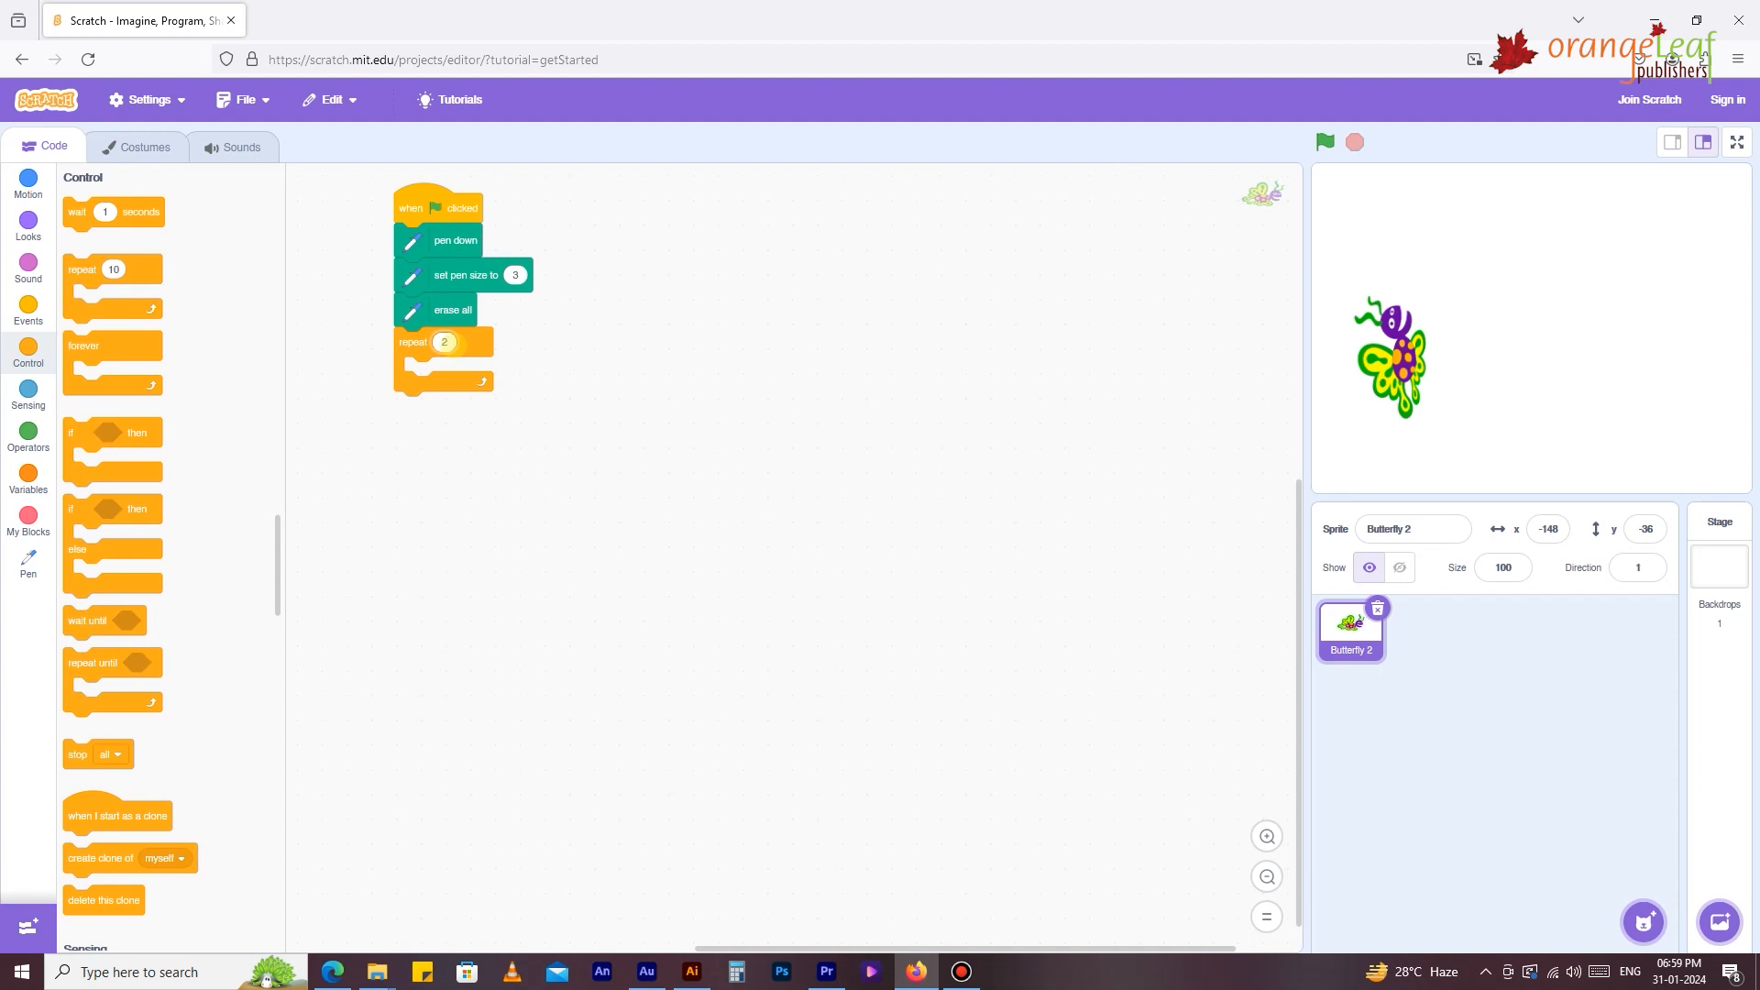
- Inside the loop add move 120, turn 90 and change pen color by 25
{"action": "left_click", "coordinate": [26, 180]}
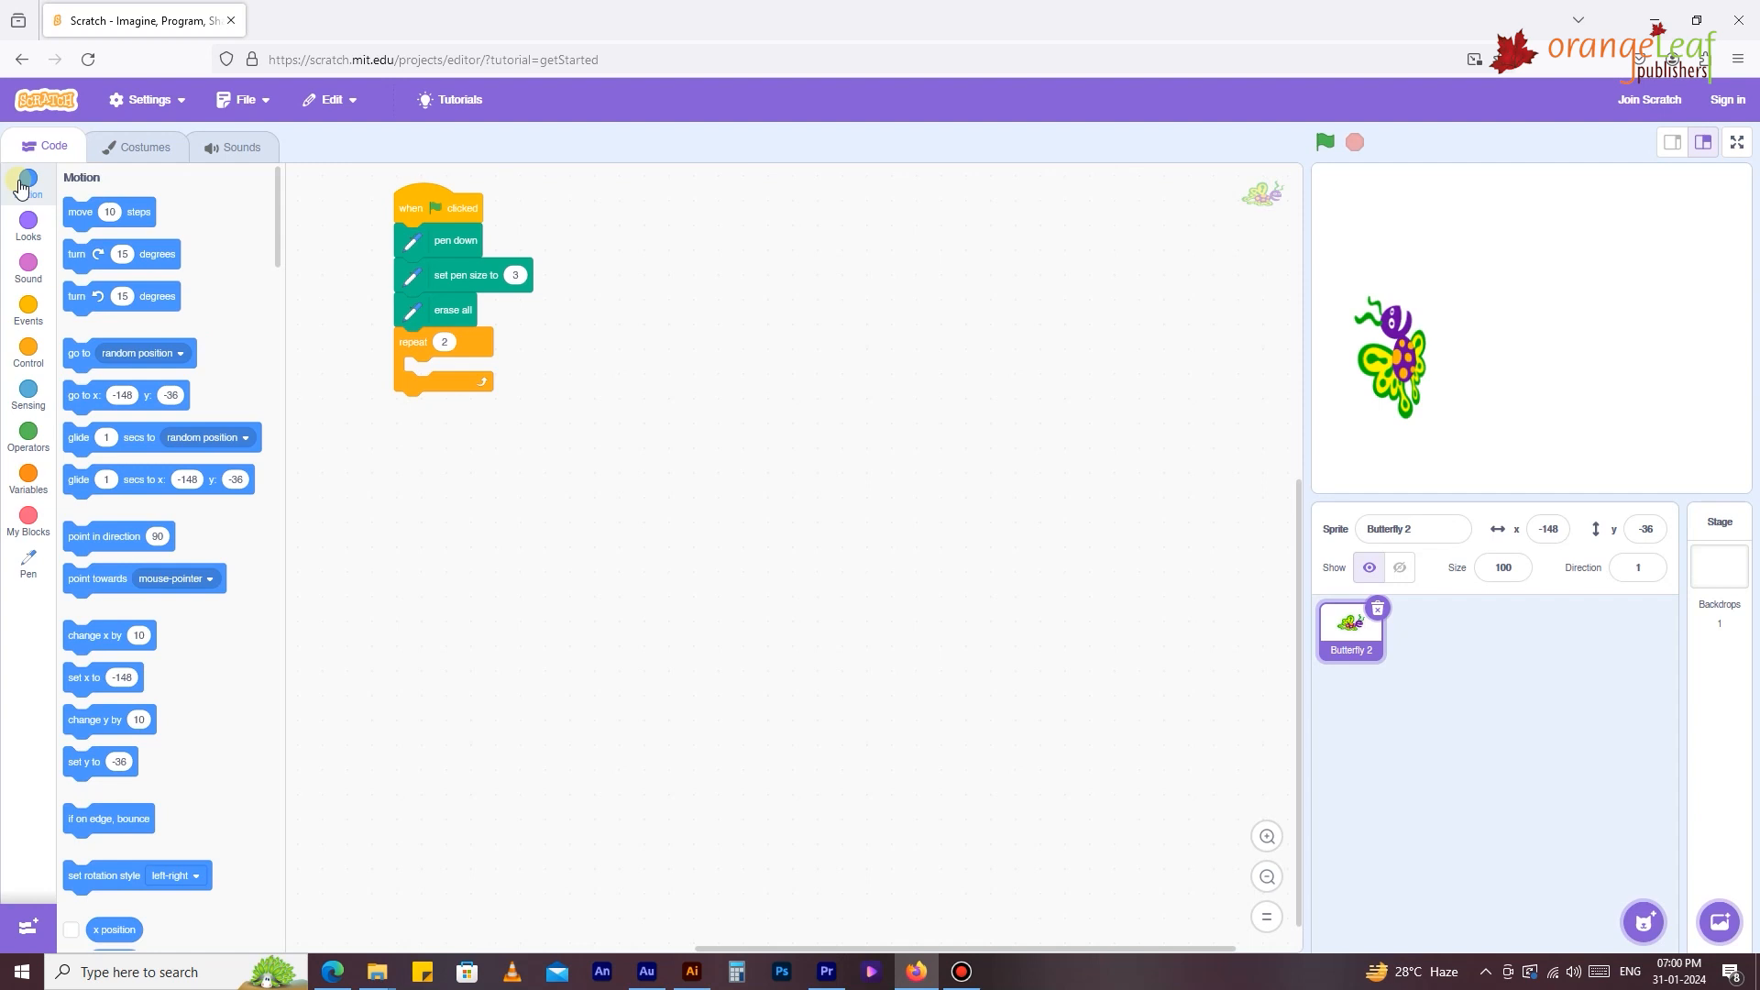
{"action": "left_click_drag", "start_coordinate": [83, 211], "coordinate": [454, 372]}
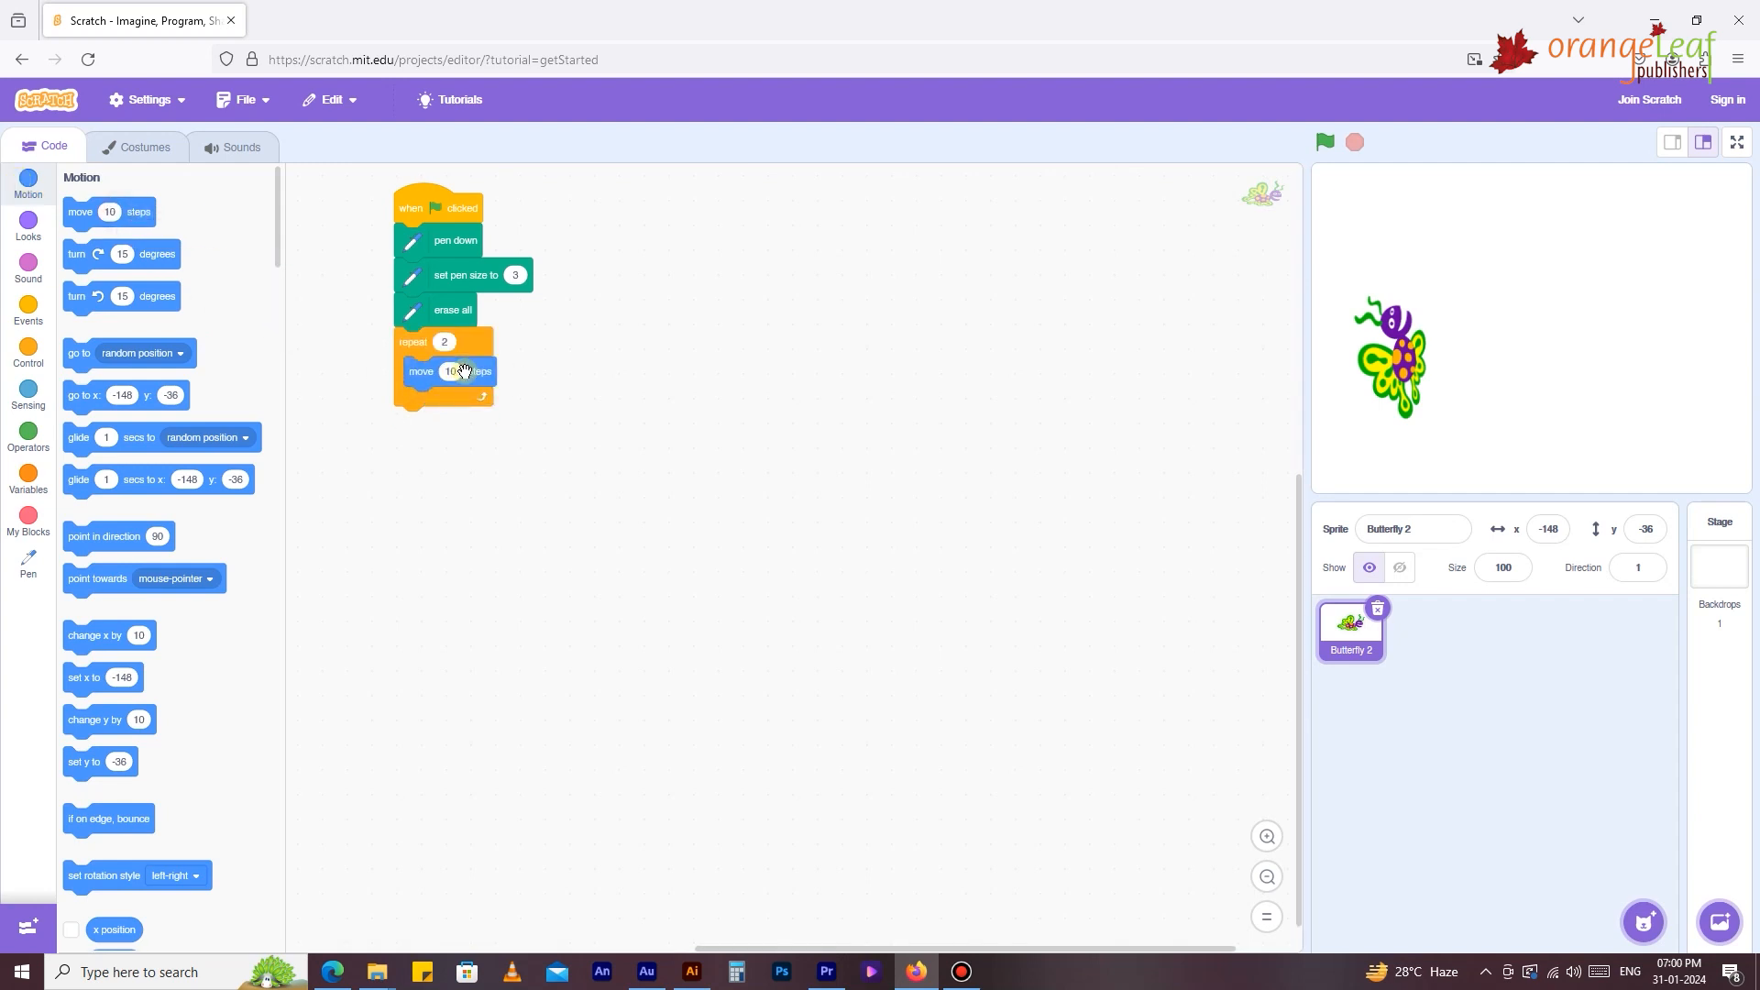
{"action": "left_click_drag", "start_coordinate": [83, 254], "coordinate": [440, 401]}
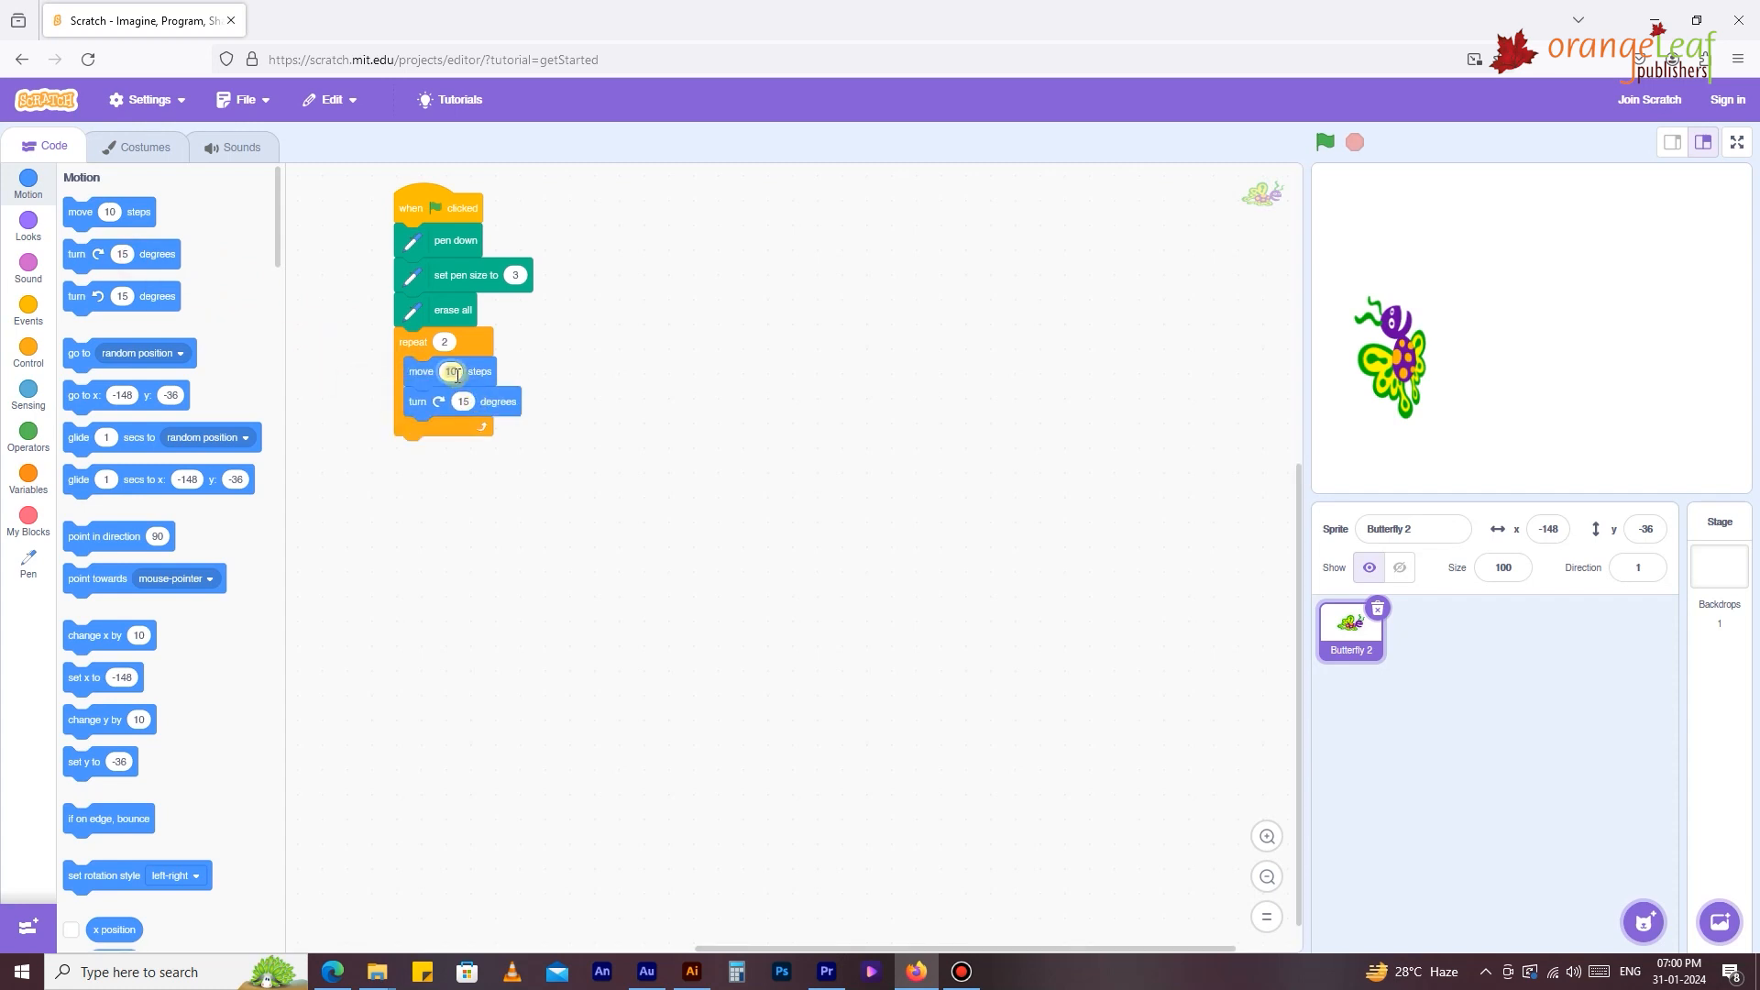
{"action": "type", "text": "120"}
{"action": "key", "text": "Tab"}
{"action": "type", "text": "90"}
{"action": "left_click_drag", "start_coordinate": [130, 450], "coordinate": [484, 446]}
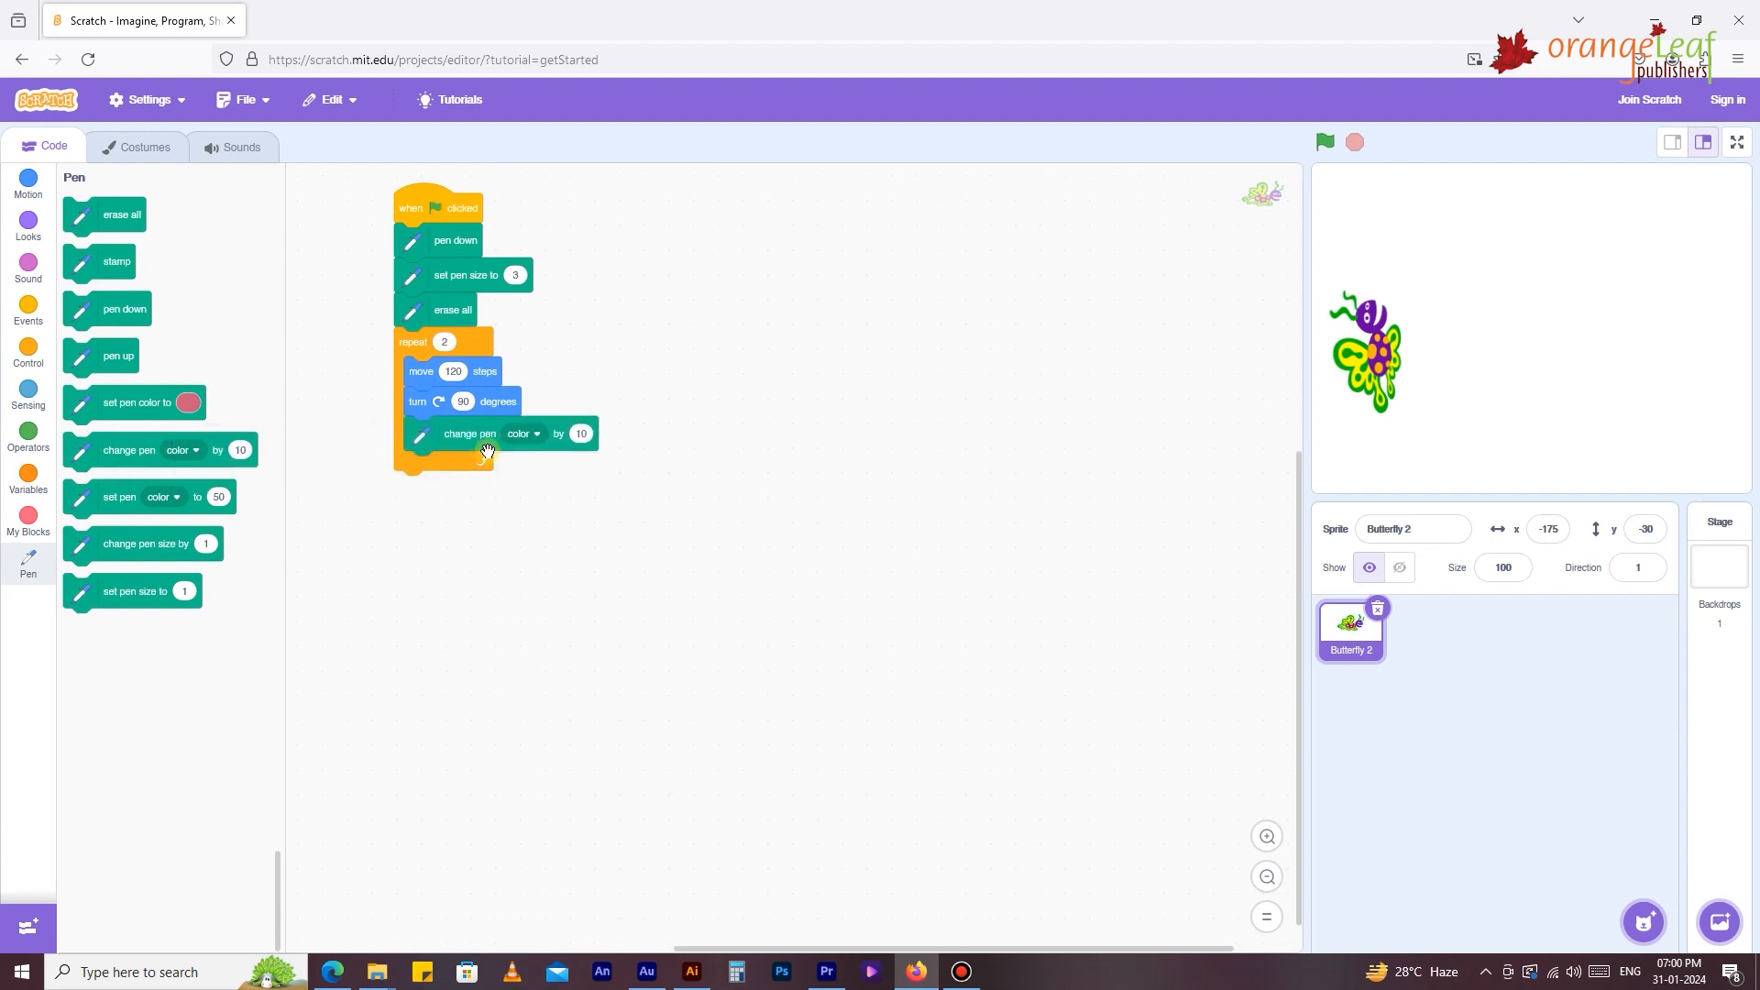
{"action": "left_click", "coordinate": [580, 433]}
{"action": "type", "text": "25"}
- Add move 250 and turn 90 to the loop, then run it to draw the multicoloured rectangle
{"action": "left_click", "coordinate": [29, 185]}
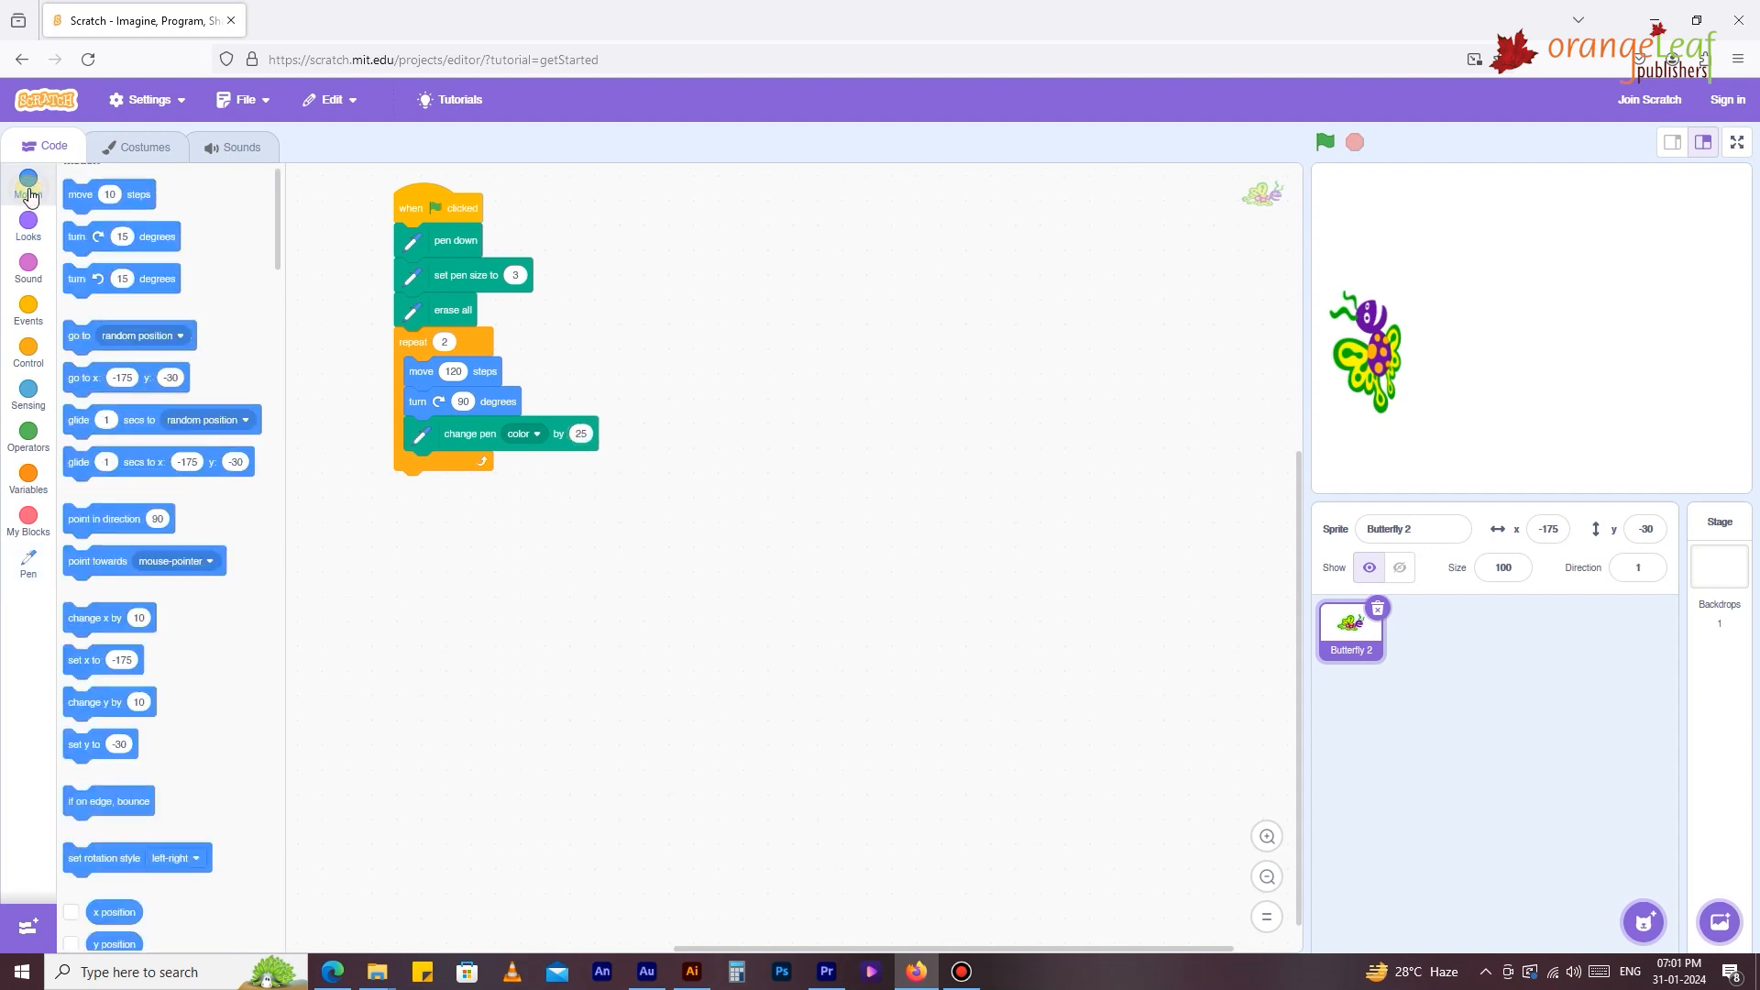
{"action": "left_click_drag", "start_coordinate": [110, 211], "coordinate": [492, 472]}
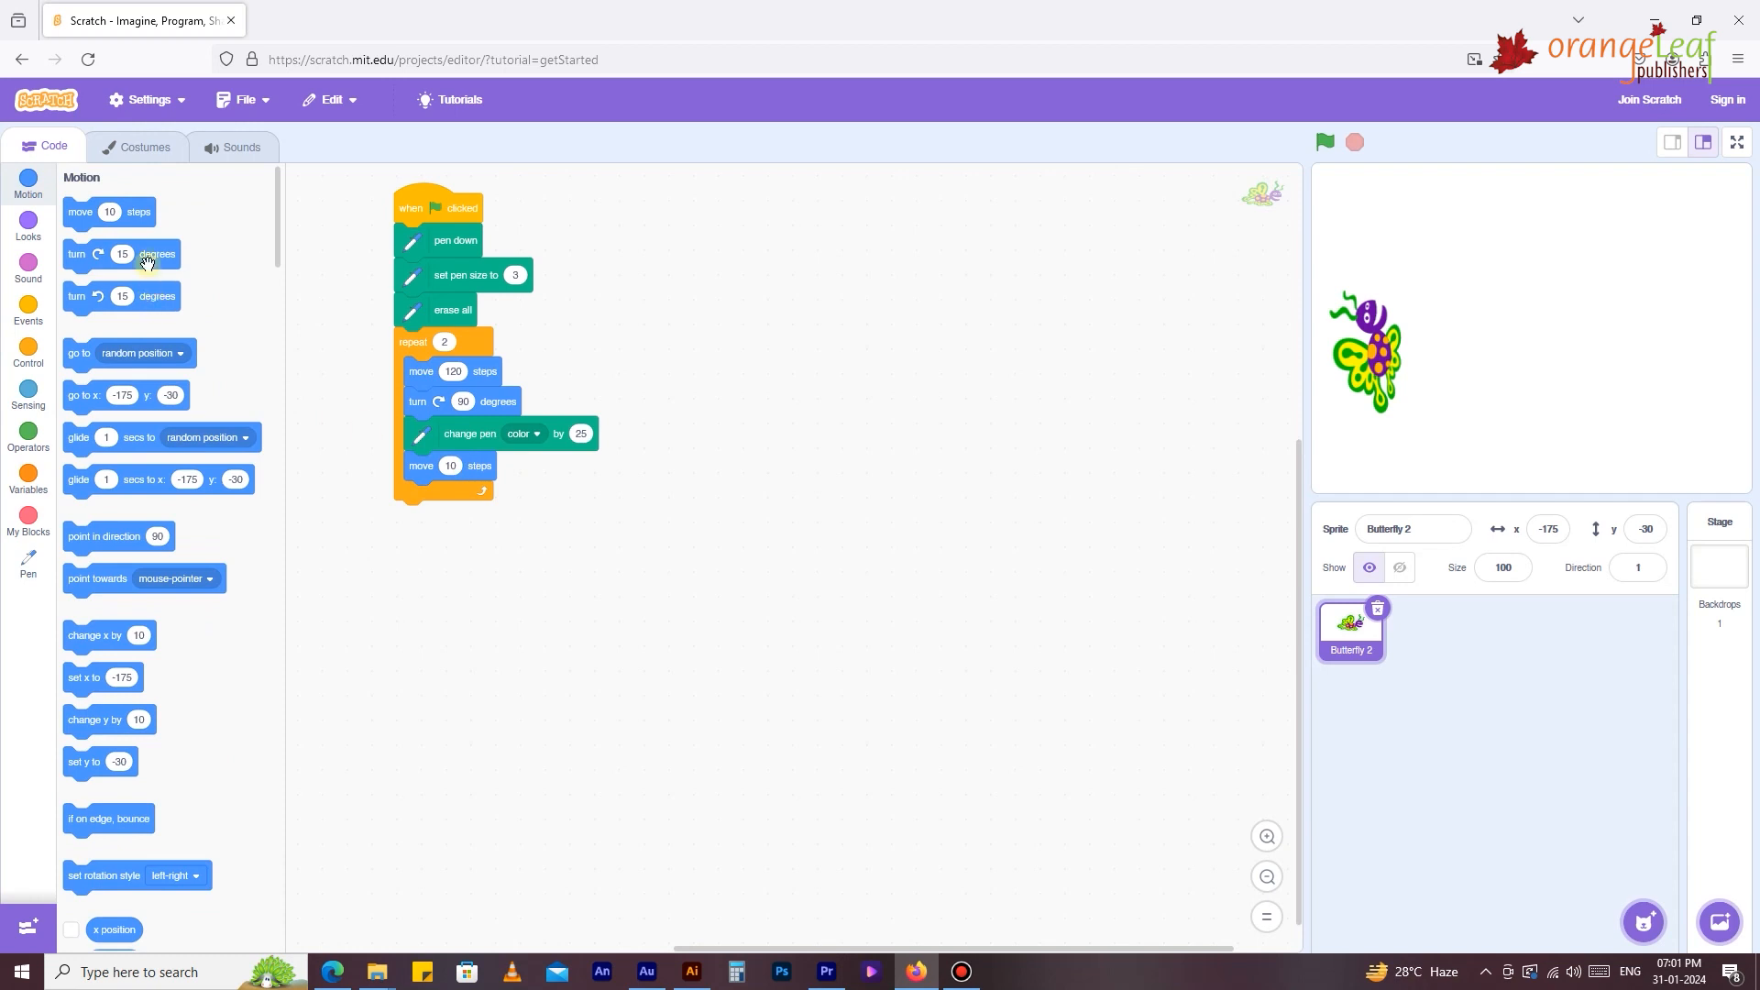
{"action": "left_click_drag", "start_coordinate": [120, 253], "coordinate": [492, 503]}
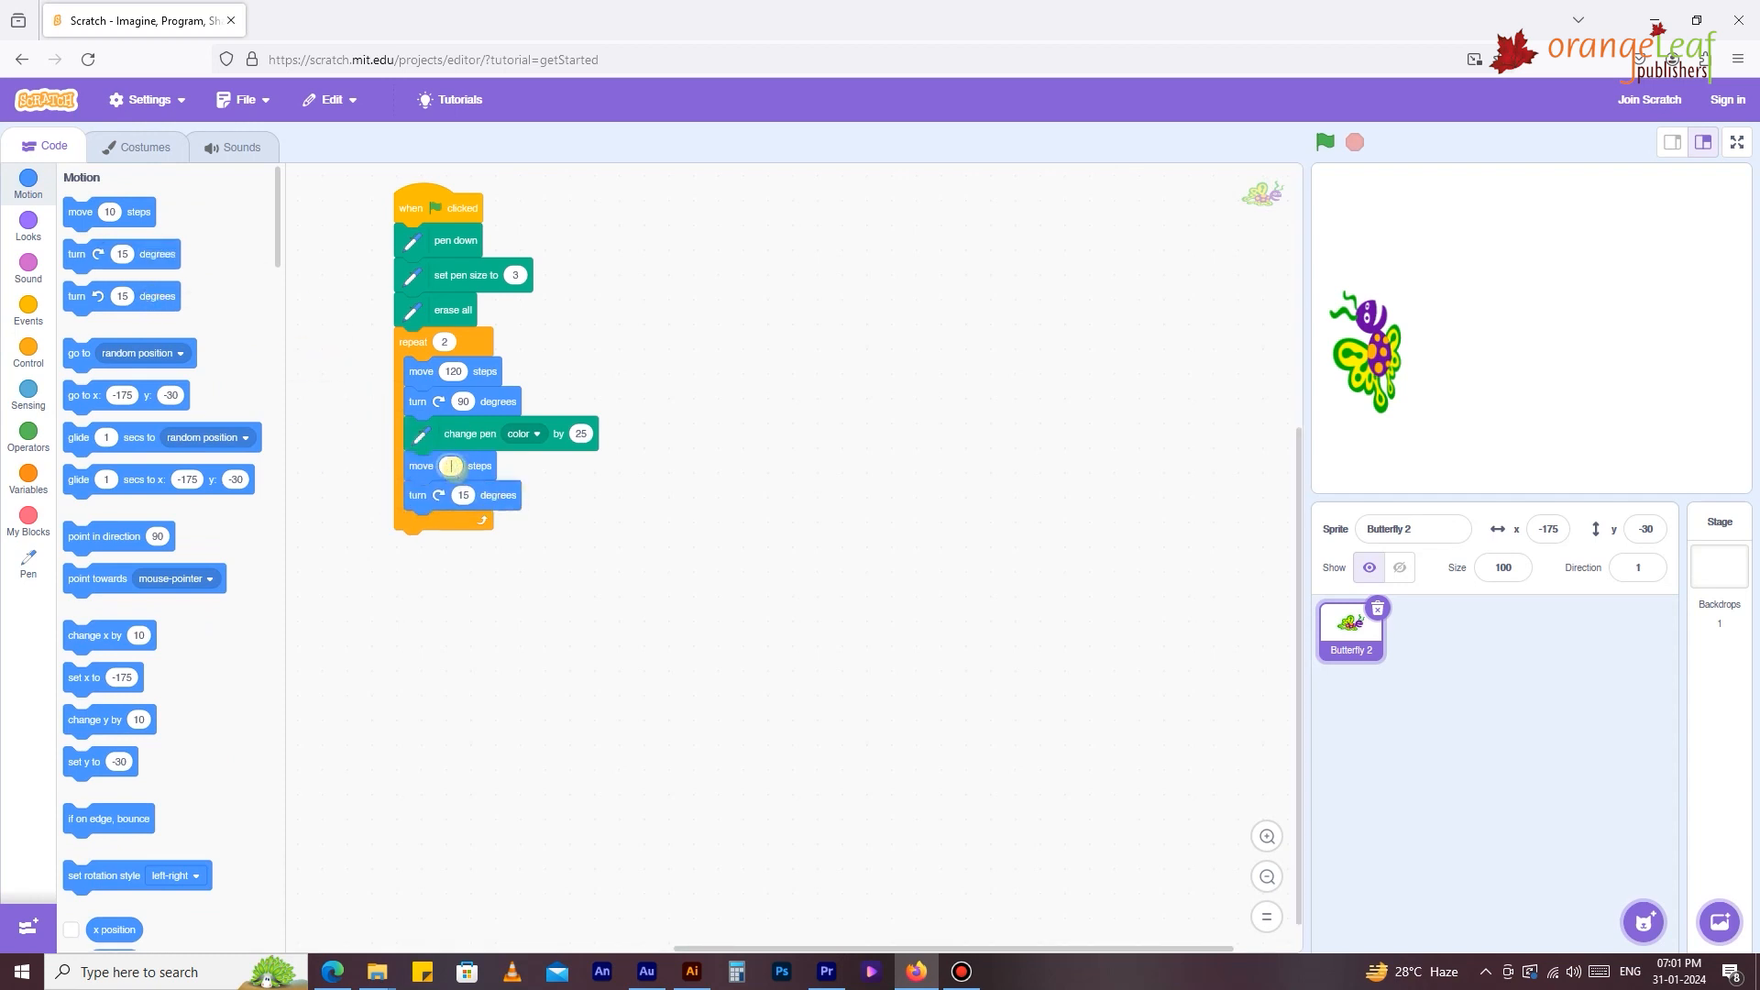
{"action": "left_click", "coordinate": [1324, 143]}
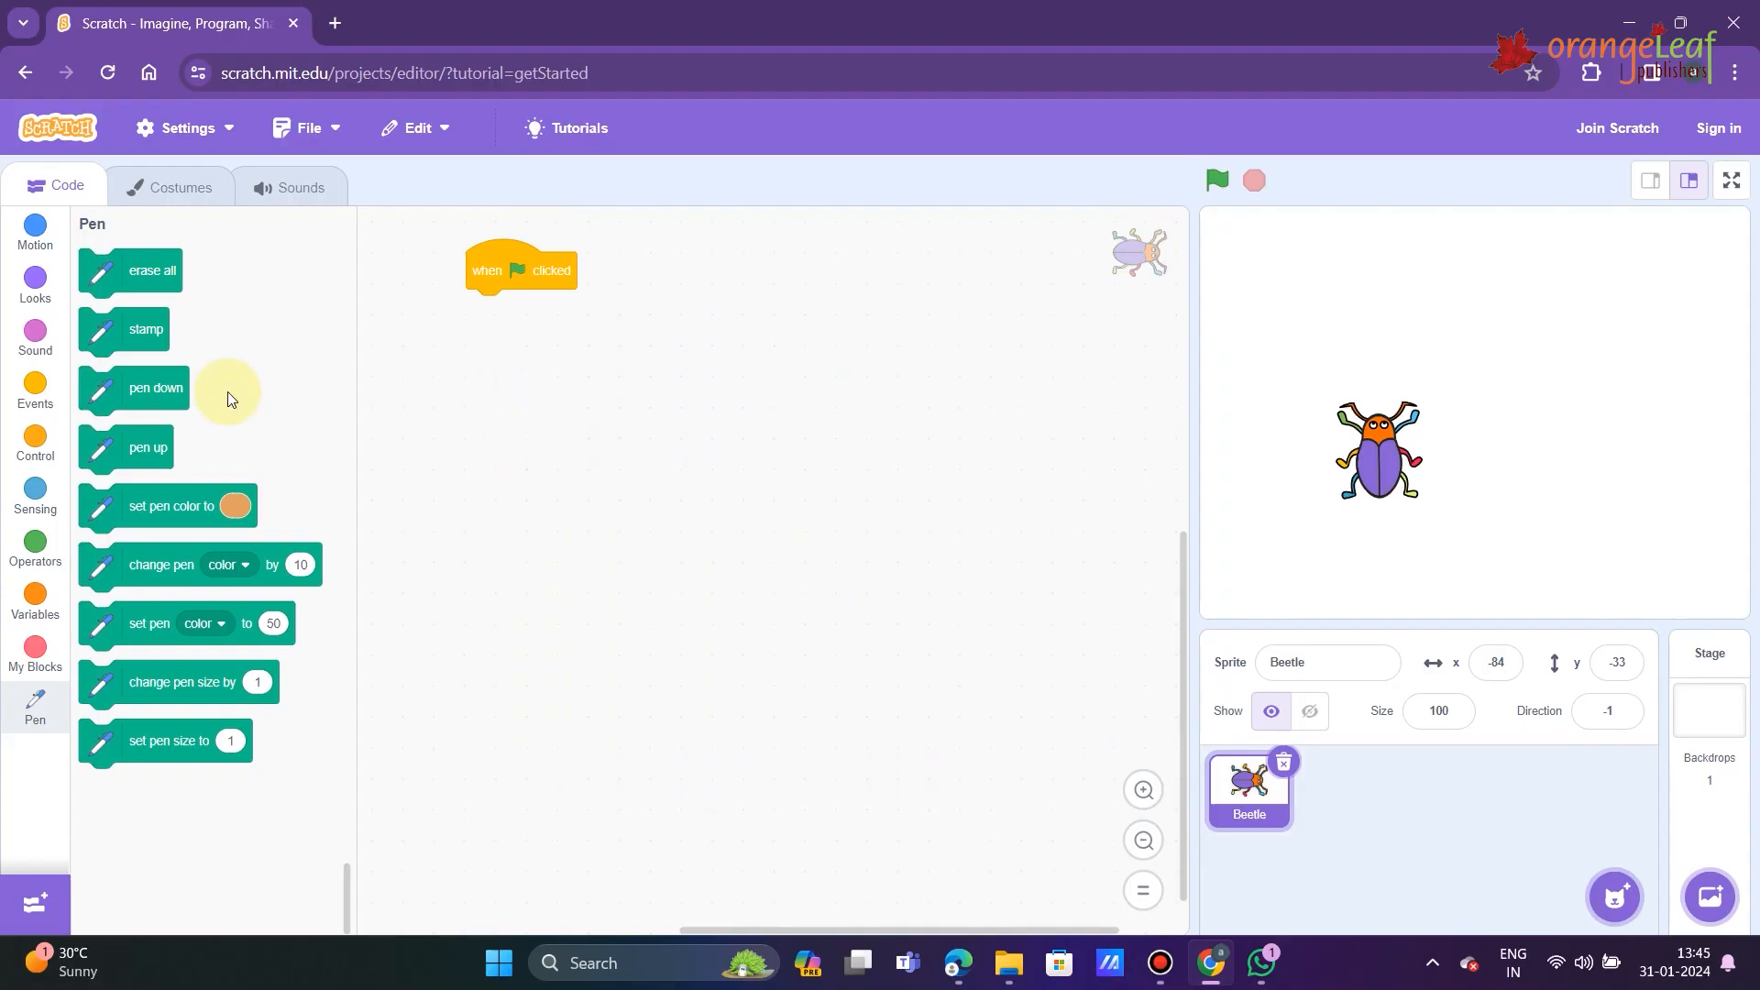
- Build pen down, pen size 10 and a repeat-360 loop under the beetle's flag hat
{"action": "left_click_drag", "start_coordinate": [233, 390], "coordinate": [557, 334]}
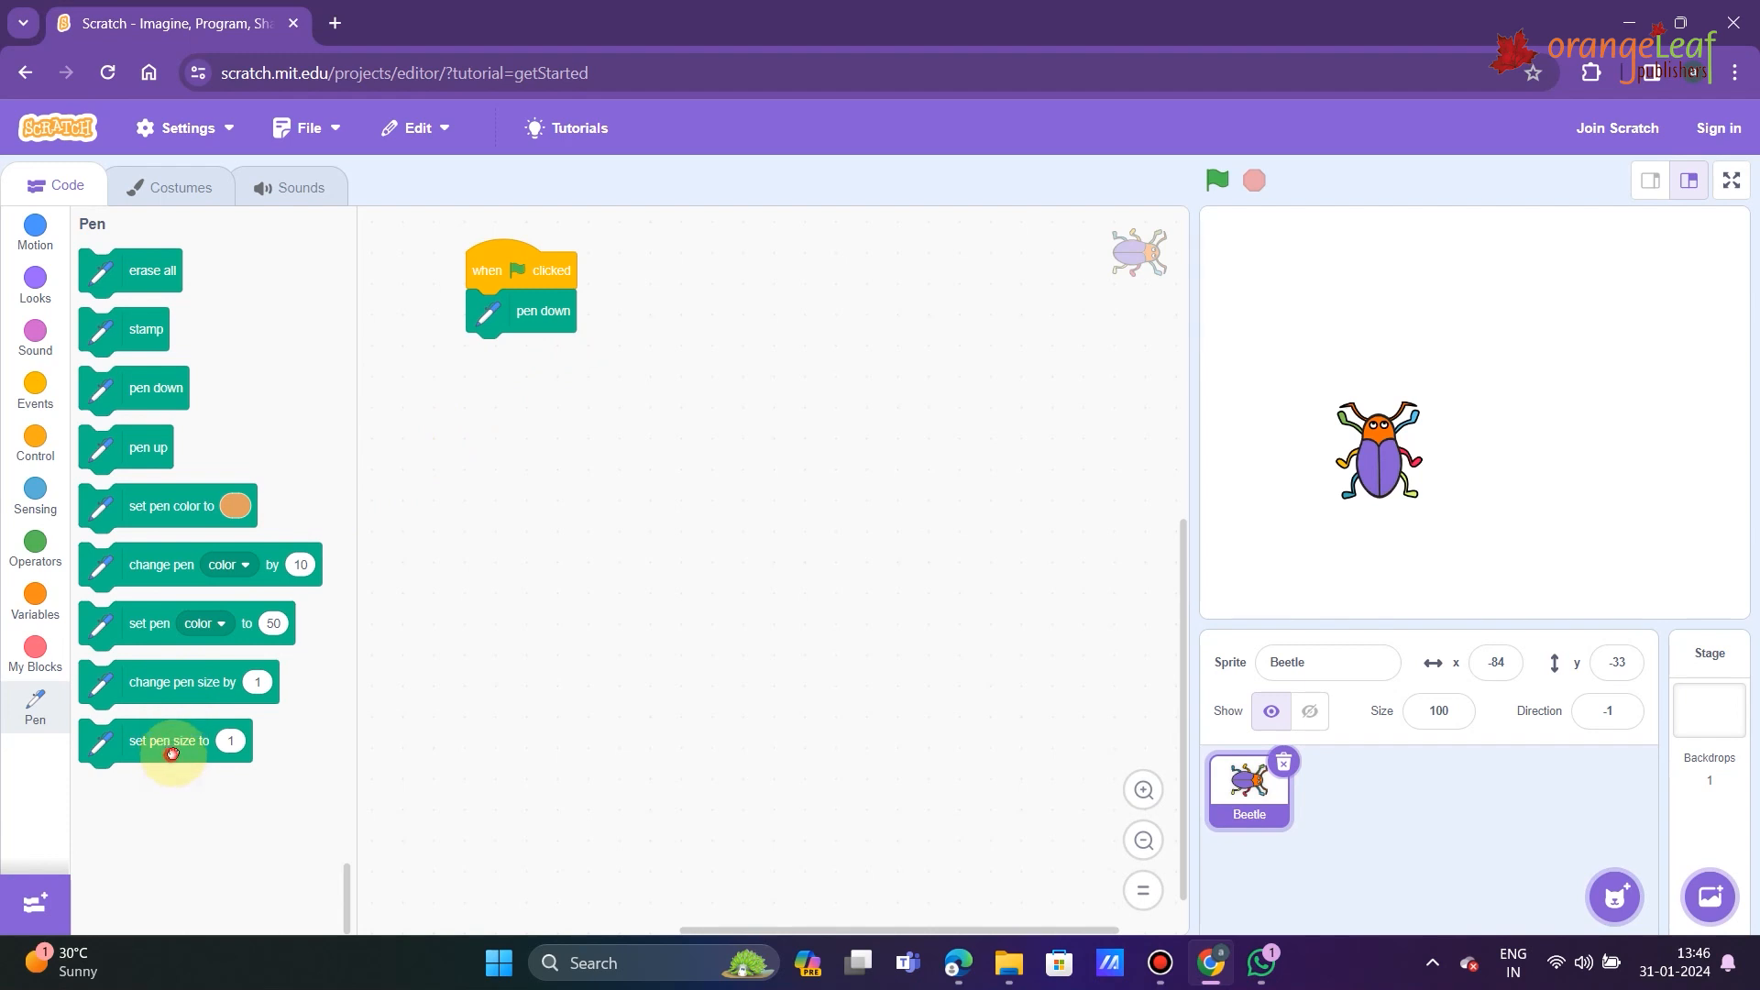
{"action": "type", "text": "10"}
{"action": "left_click_drag", "start_coordinate": [168, 741], "coordinate": [545, 371]}
{"action": "left_click", "coordinate": [618, 354]}
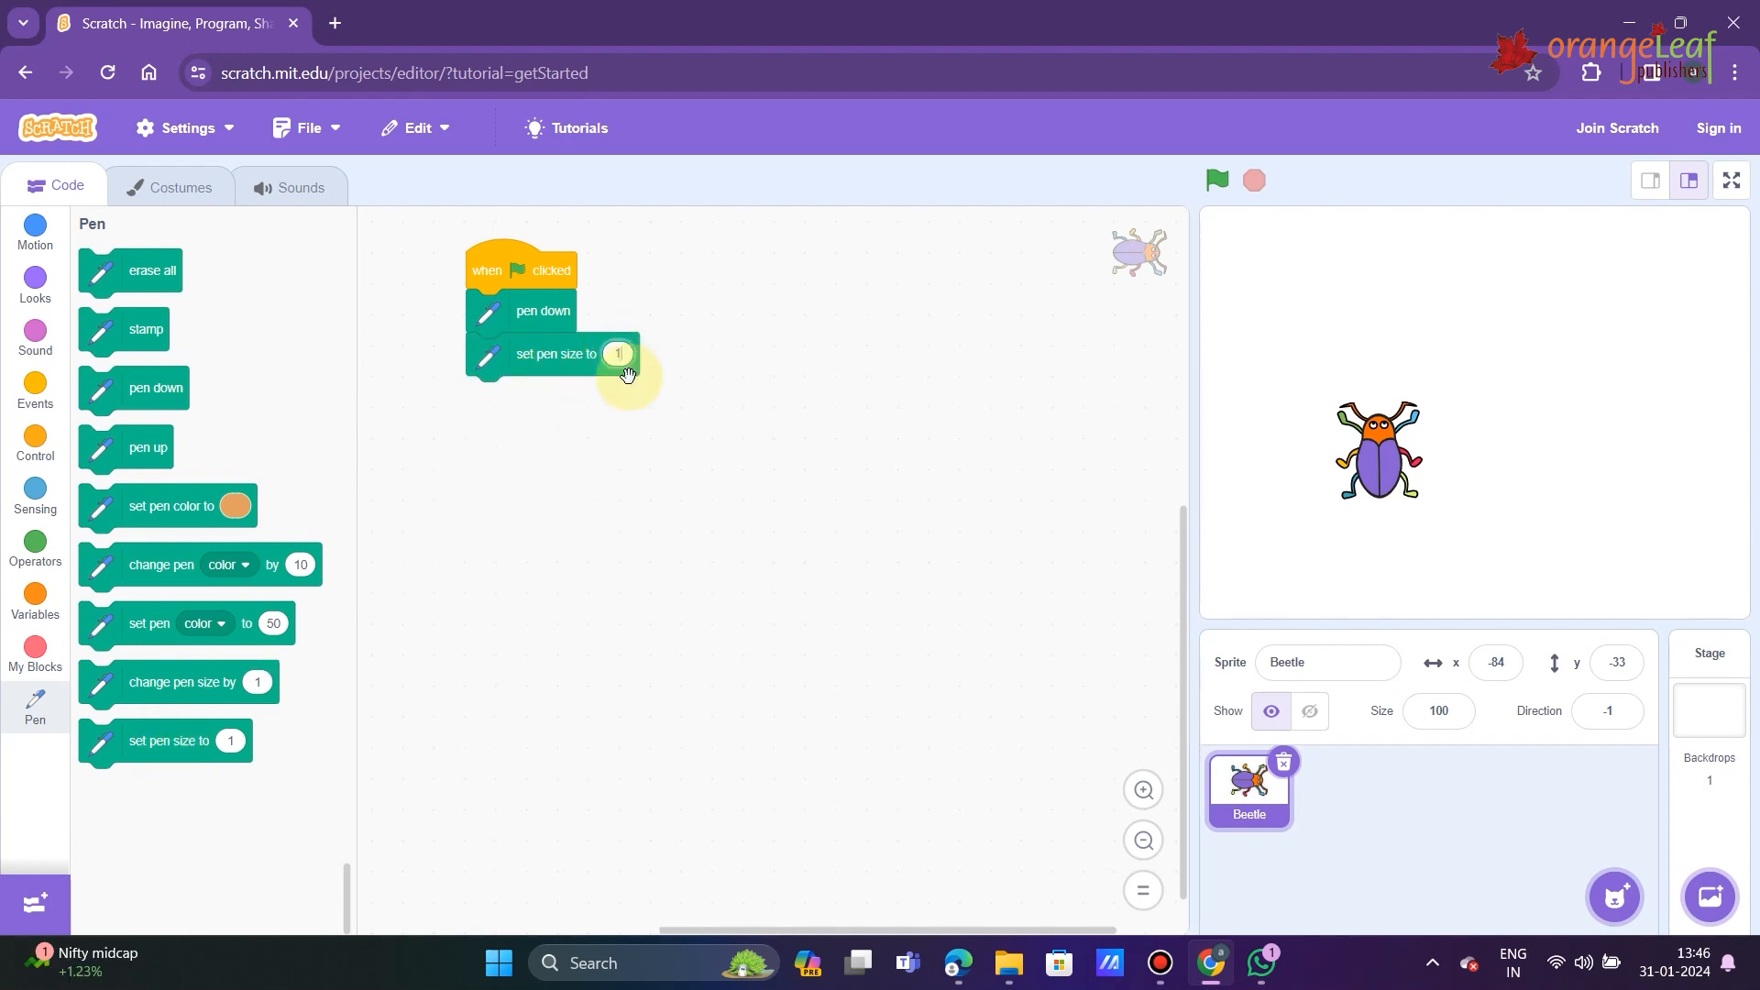
{"action": "left_click", "coordinate": [34, 438]}
{"action": "left_click_drag", "start_coordinate": [138, 338], "coordinate": [523, 399]}
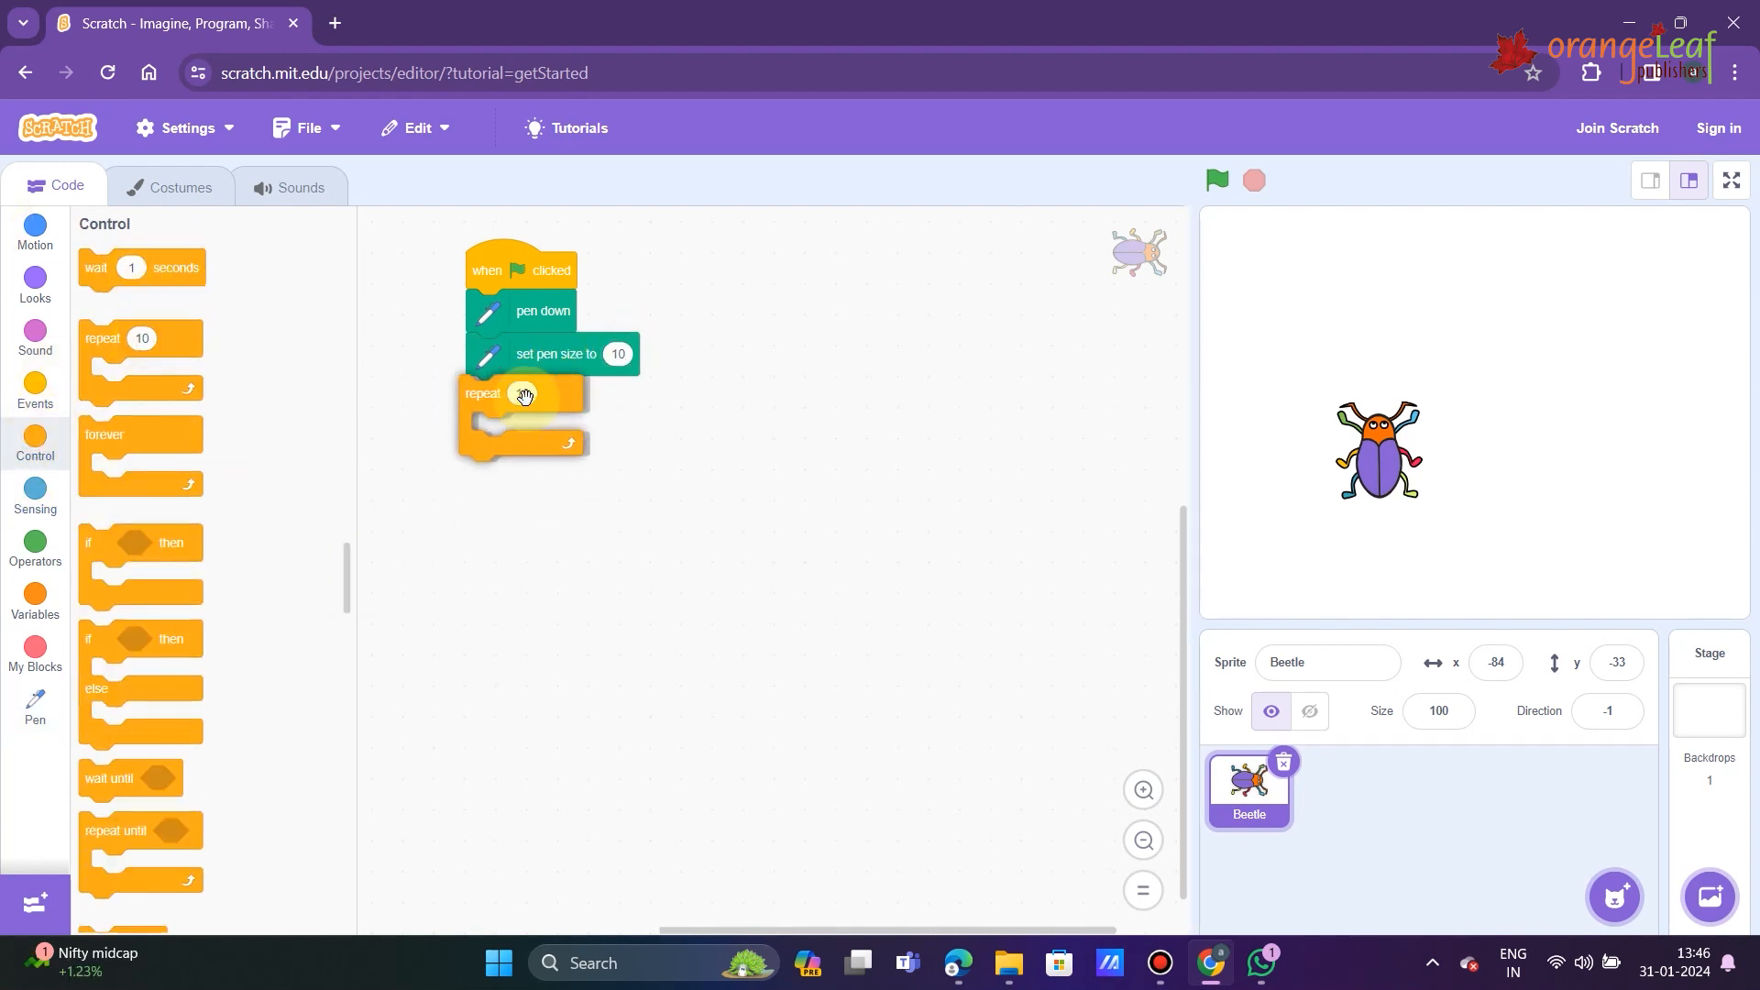
{"action": "left_click", "coordinate": [530, 394]}
{"action": "type", "text": "360"}
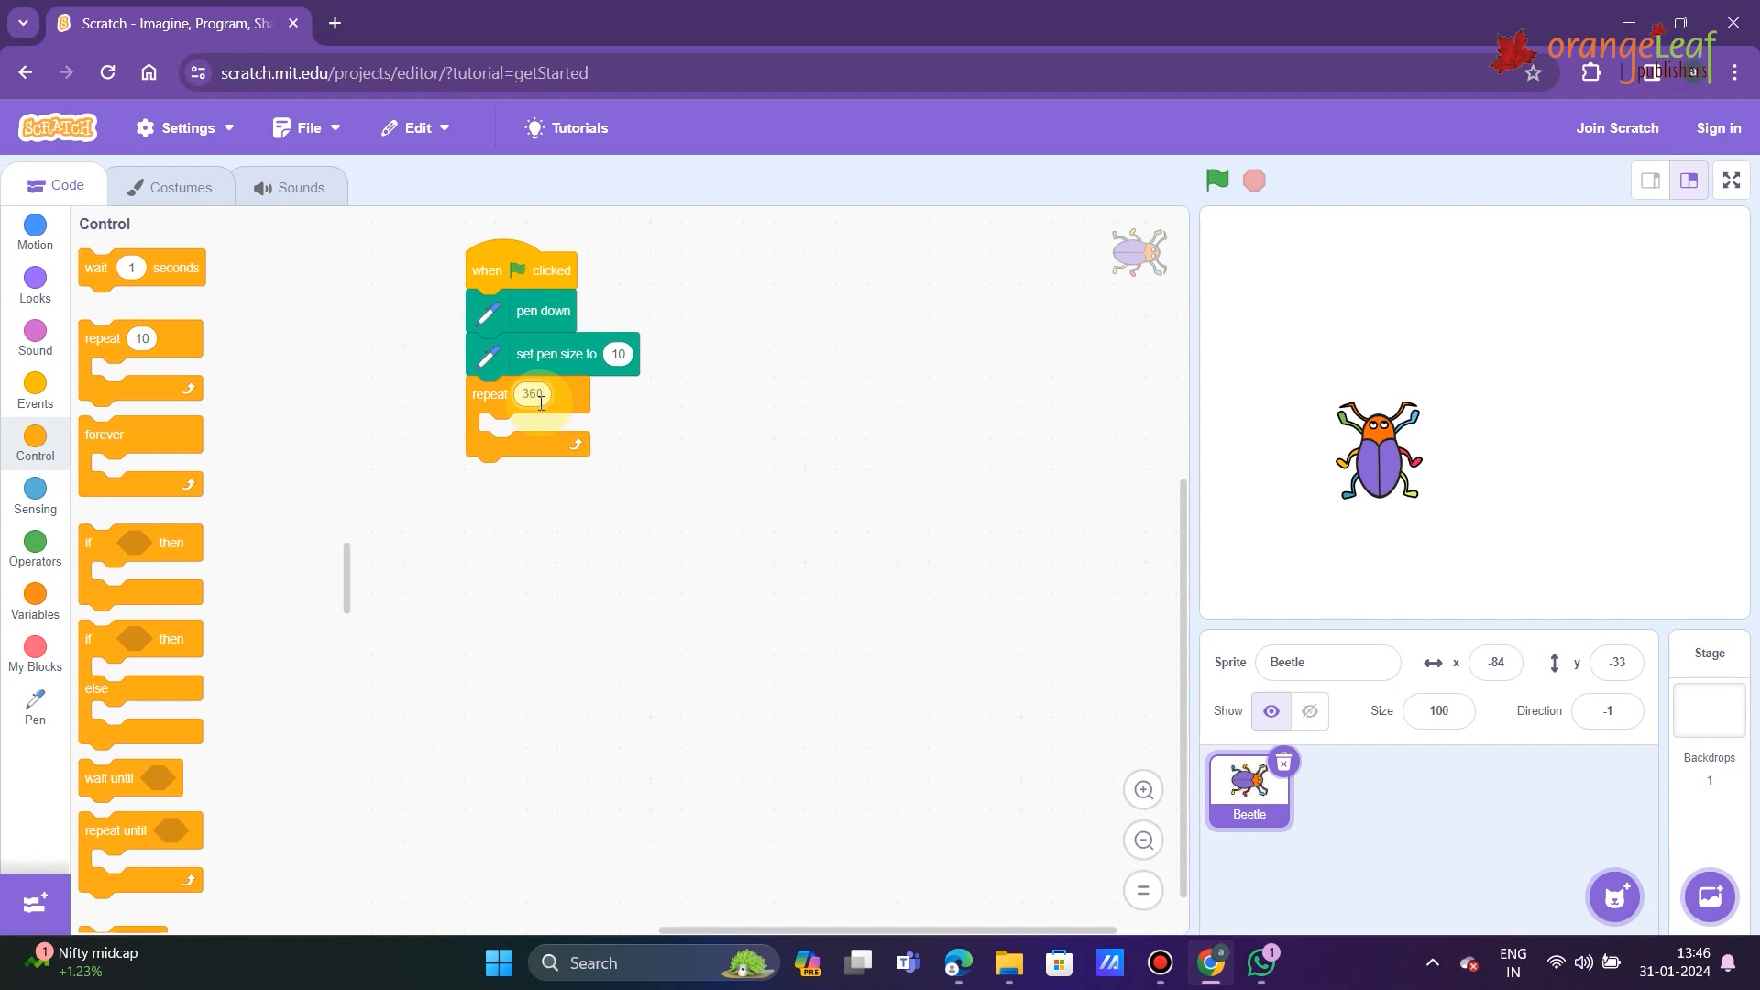
- Fill the loop with move 1 step, turn 1 degree, change pen color by 25, and run the circle script
{"action": "left_click", "coordinate": [35, 233]}
{"action": "left_click_drag", "start_coordinate": [124, 267], "coordinate": [537, 433]}
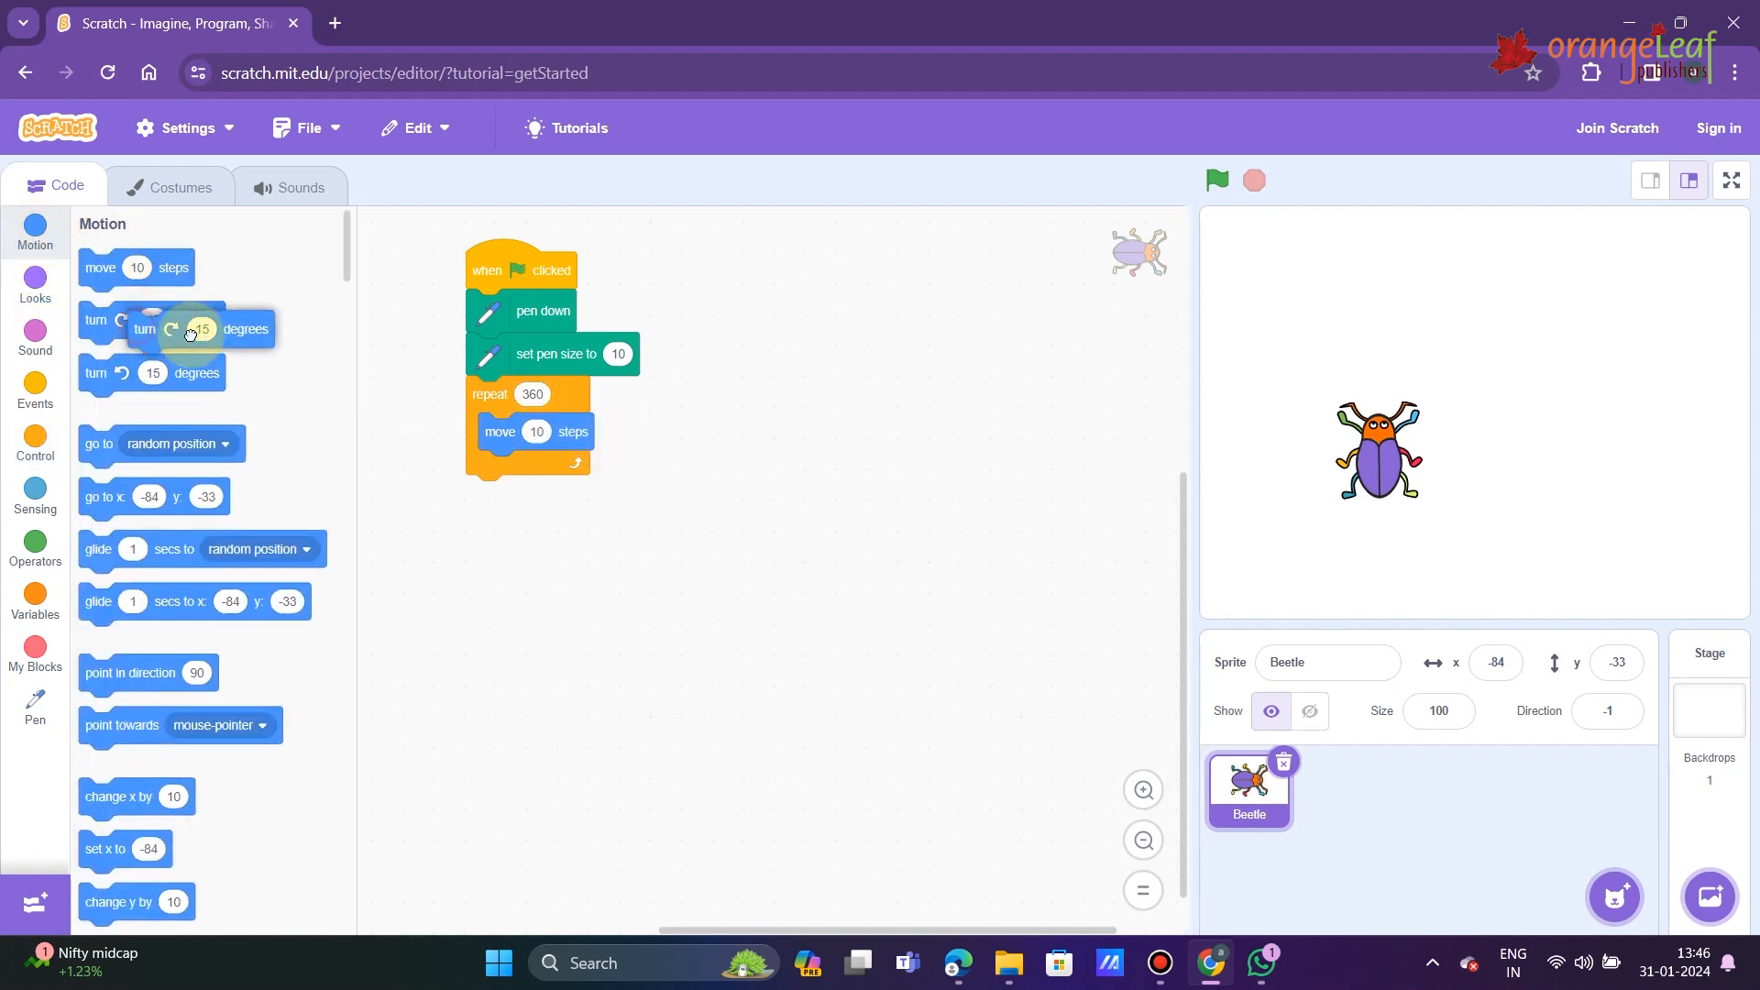
{"action": "mouse_move", "coordinate": [138, 319]}
{"action": "left_mouse_down"}
{"action": "mouse_move", "coordinate": [539, 492]}
{"action": "mouse_move", "coordinate": [552, 470]}
{"action": "left_mouse_up"}
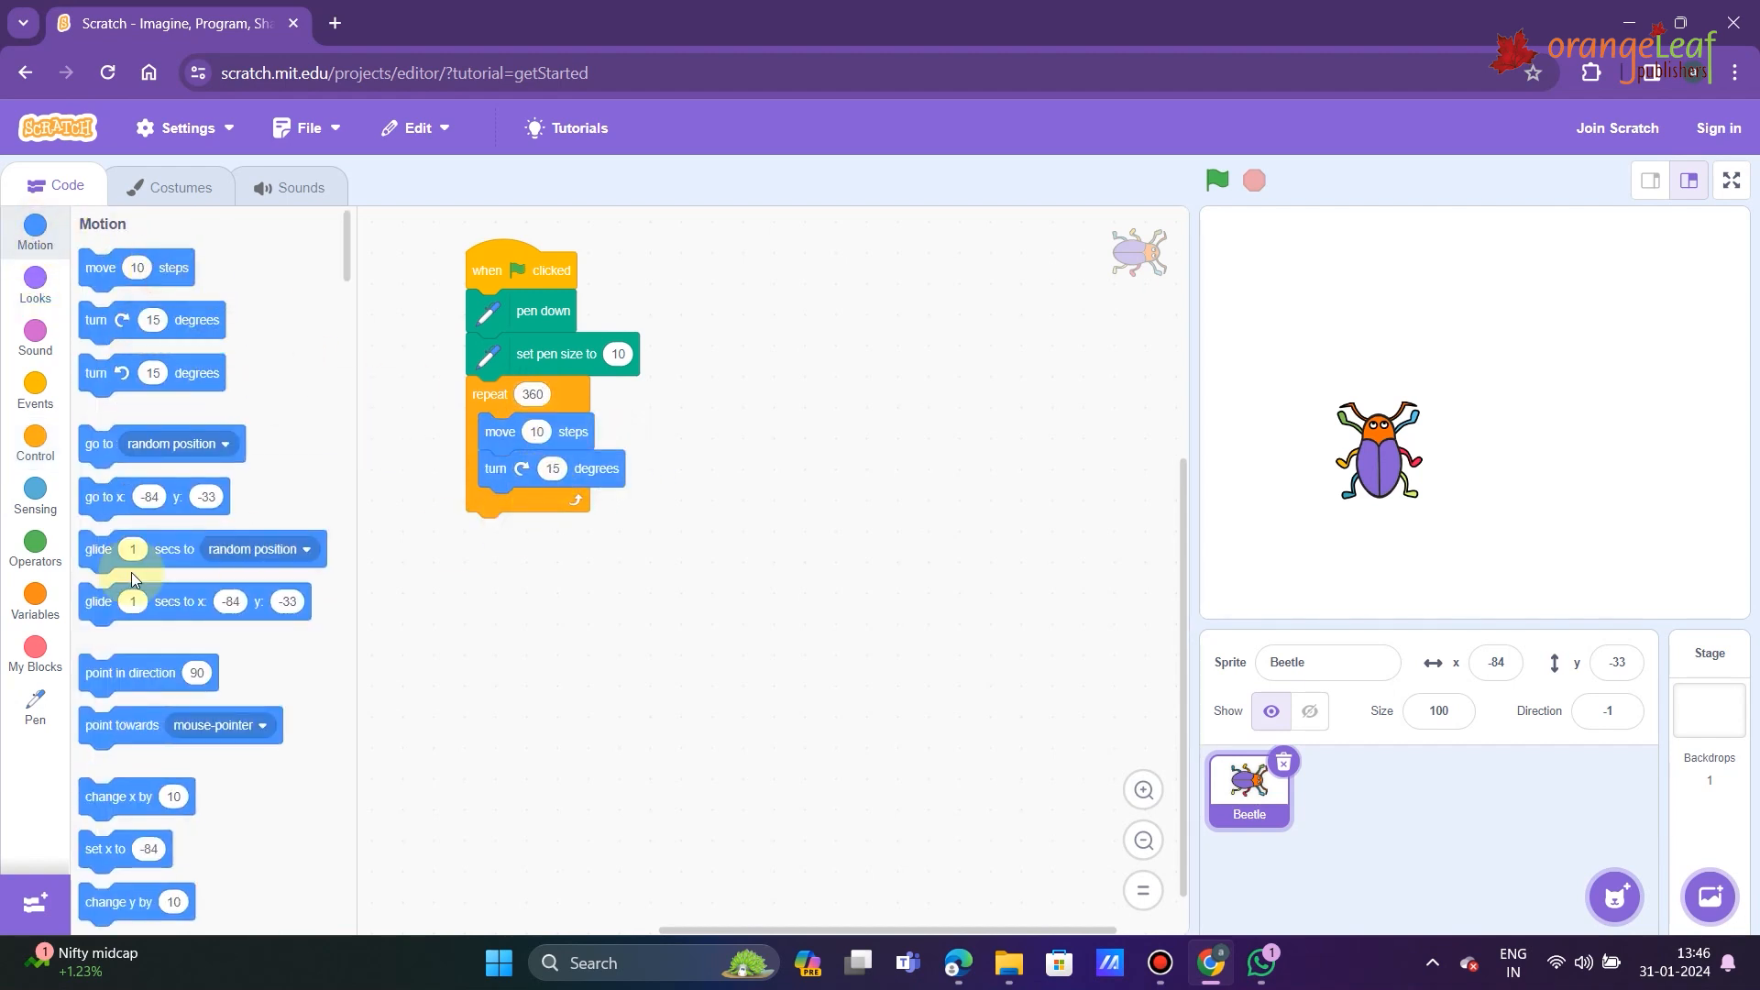
{"action": "left_click", "coordinate": [35, 702]}
{"action": "left_click_drag", "start_coordinate": [162, 566], "coordinate": [613, 513]}
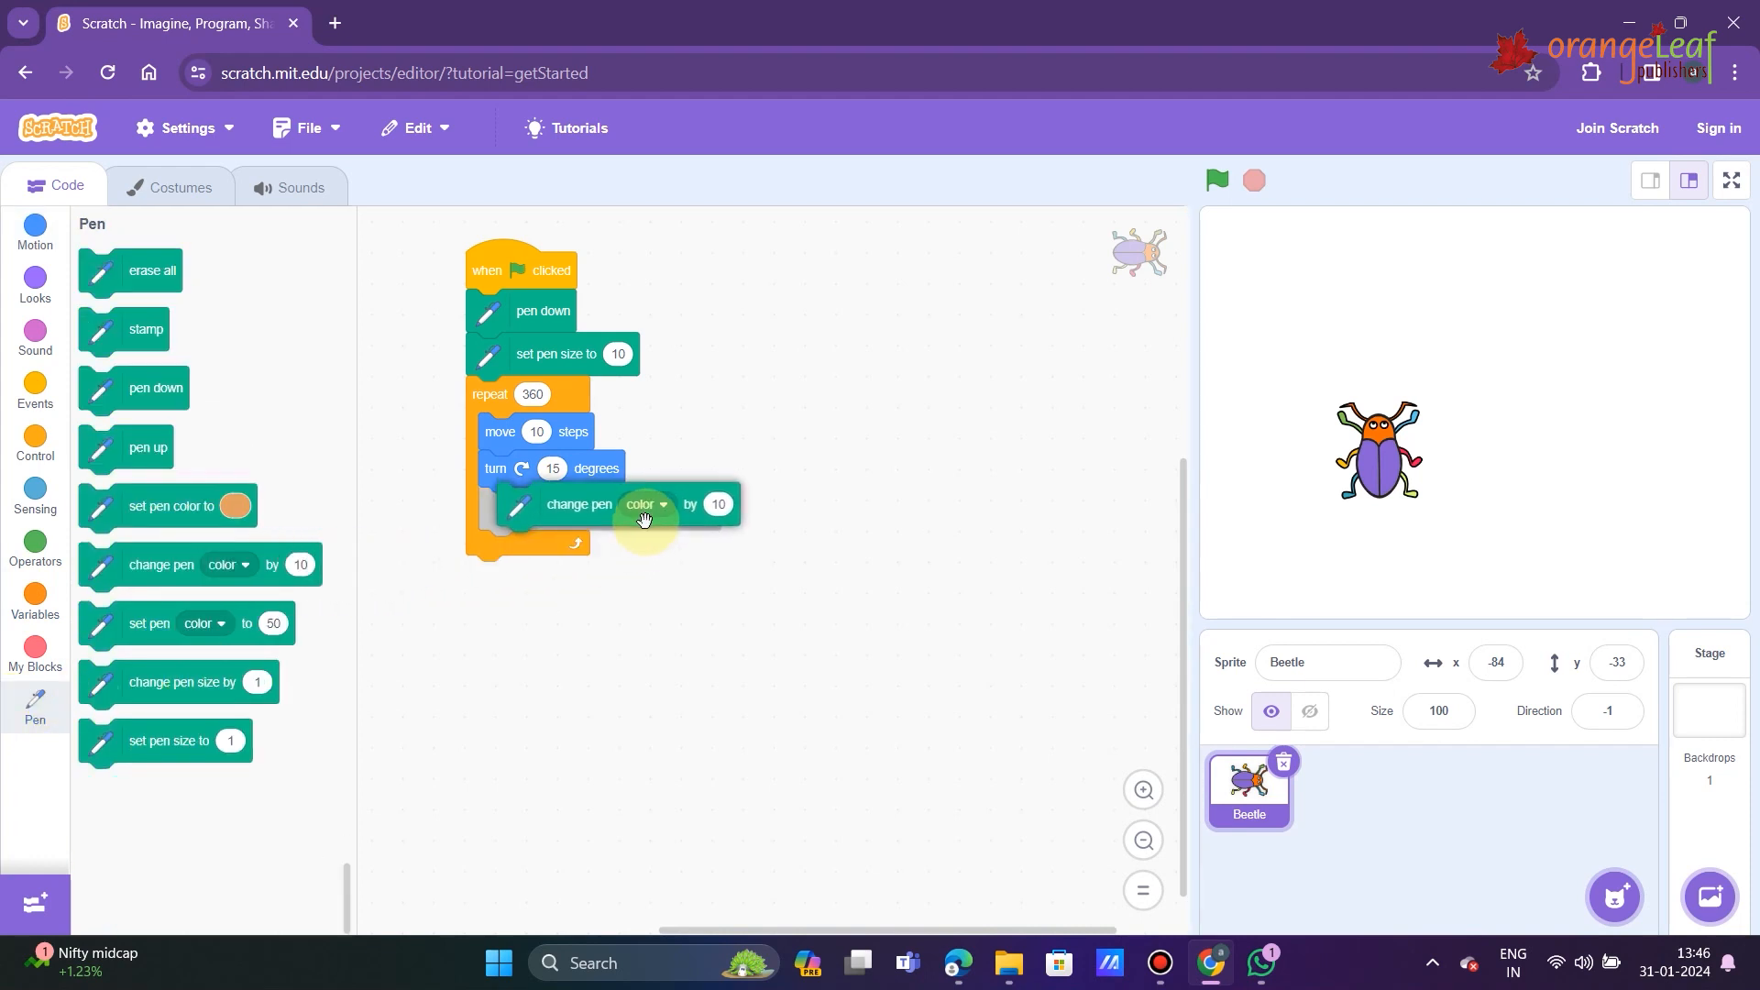
{"action": "left_click", "coordinate": [545, 436]}
{"action": "type", "text": "1"}
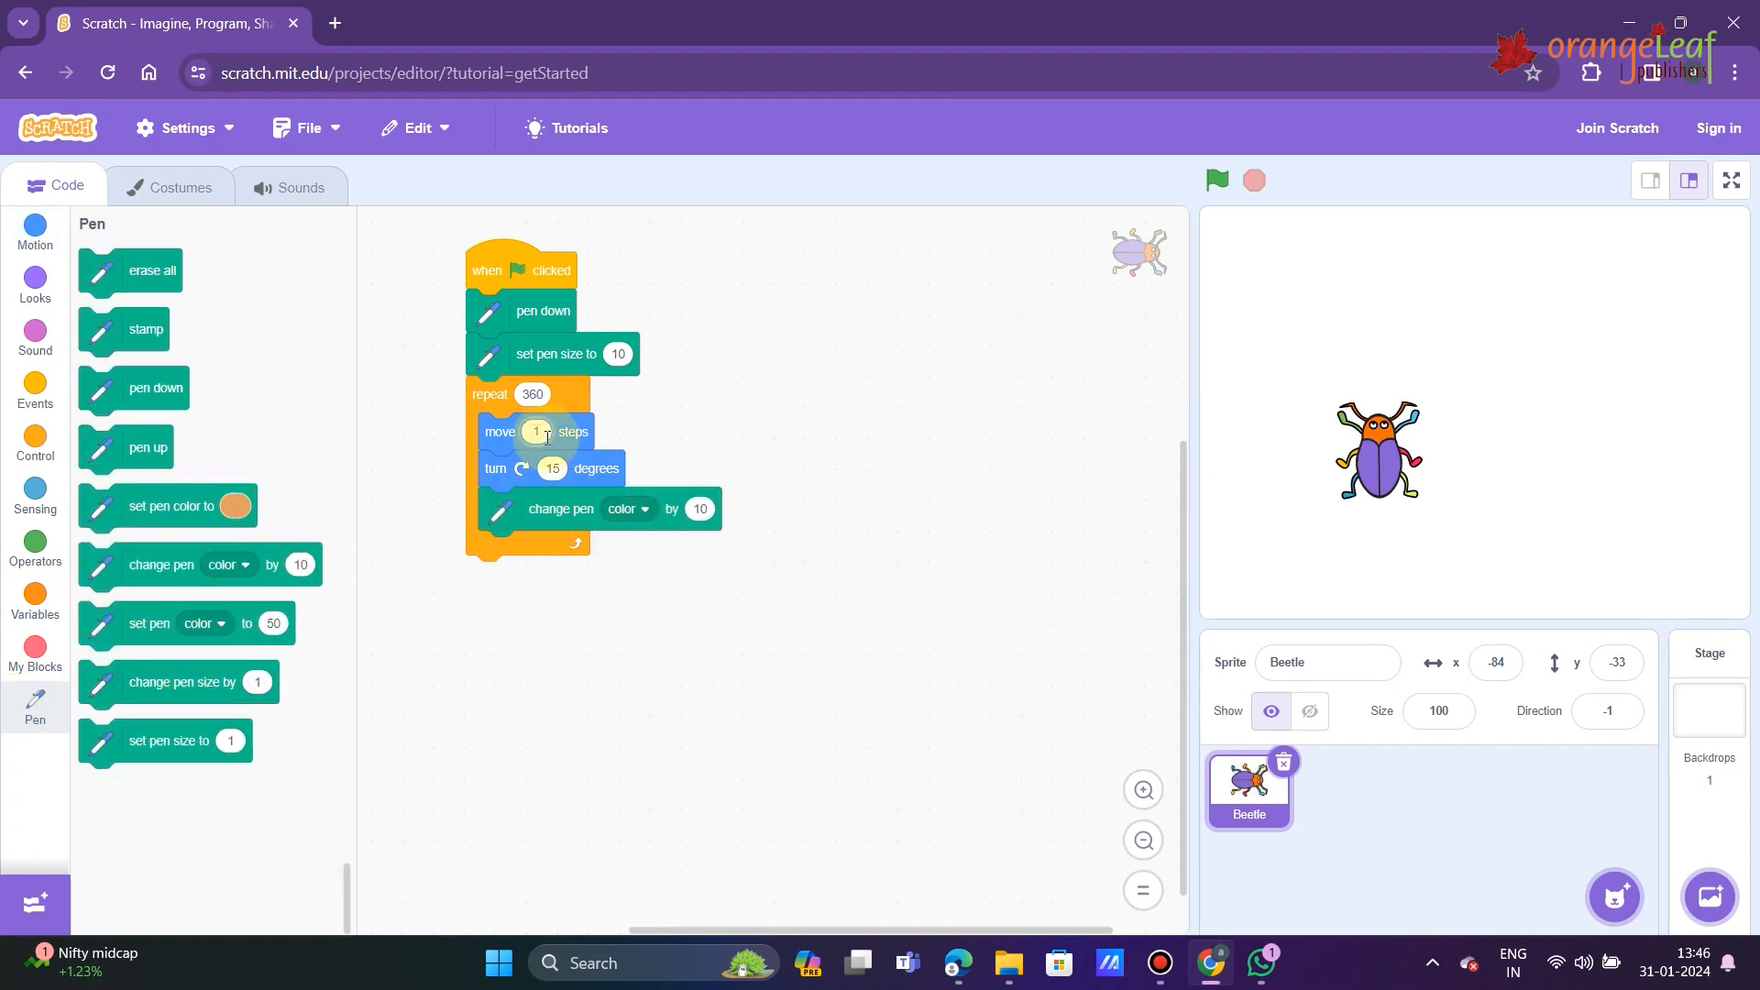
{"action": "left_click", "coordinate": [556, 470]}
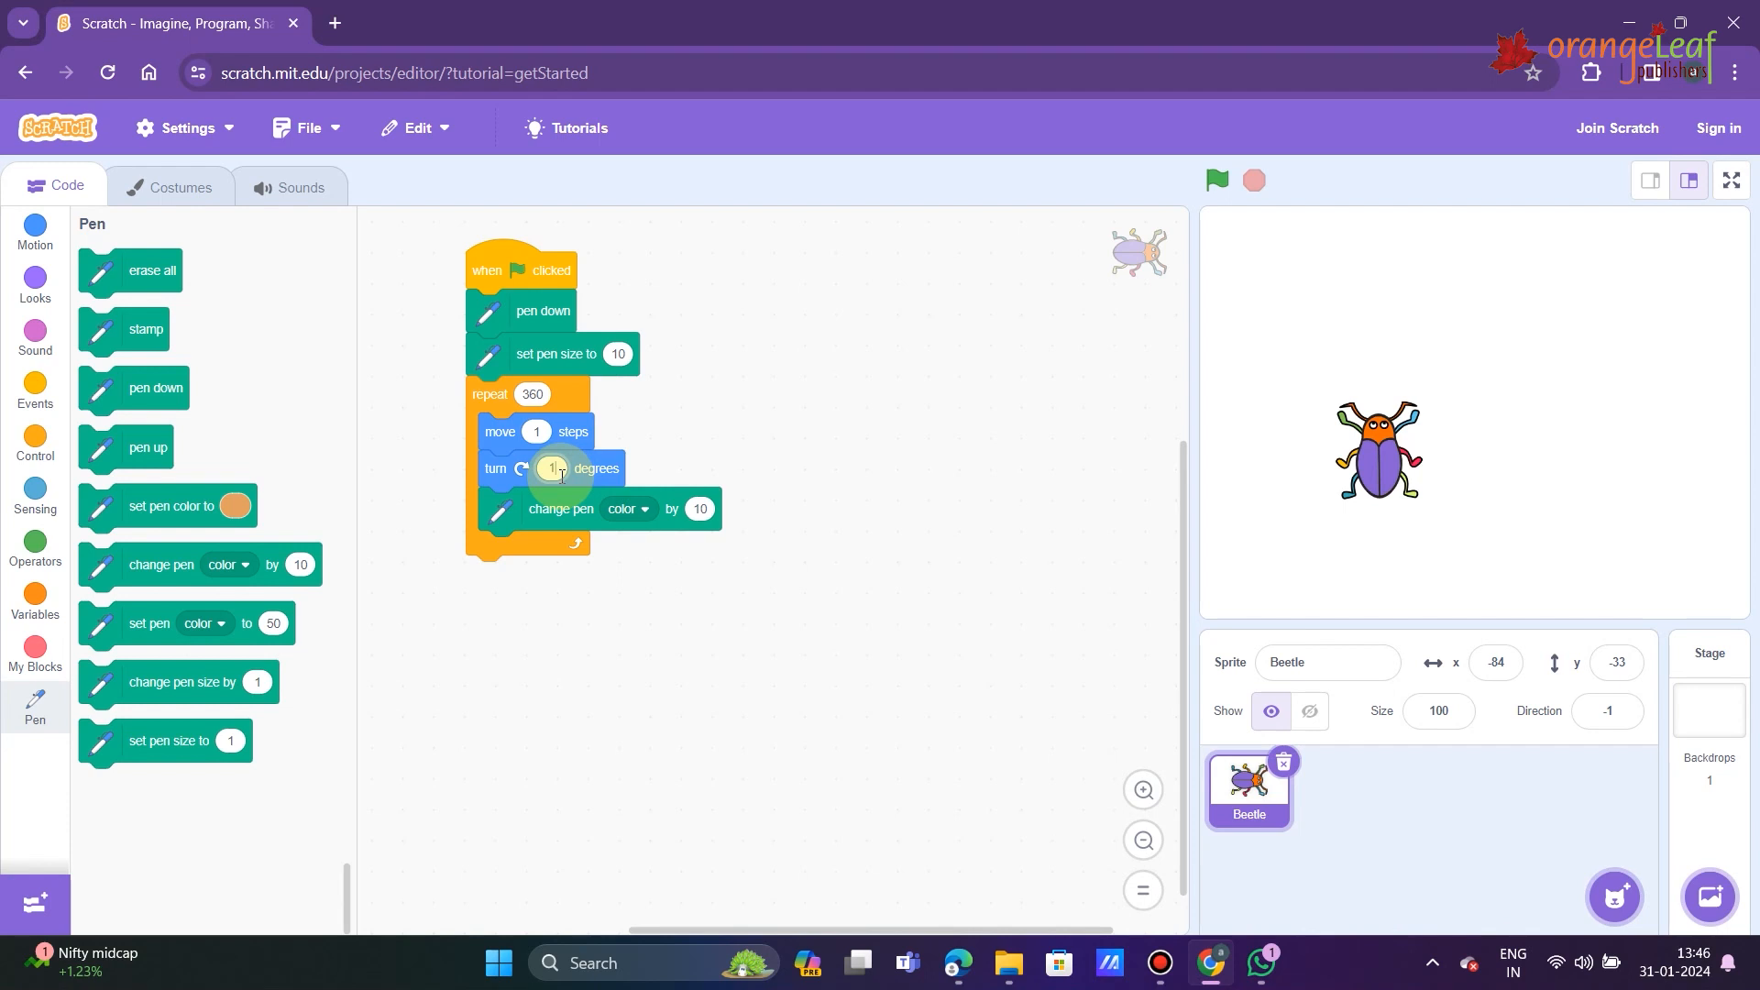
{"action": "type", "text": "1"}
{"action": "left_click", "coordinate": [701, 508]}
{"action": "type", "text": "25"}
{"action": "left_click", "coordinate": [1215, 180]}
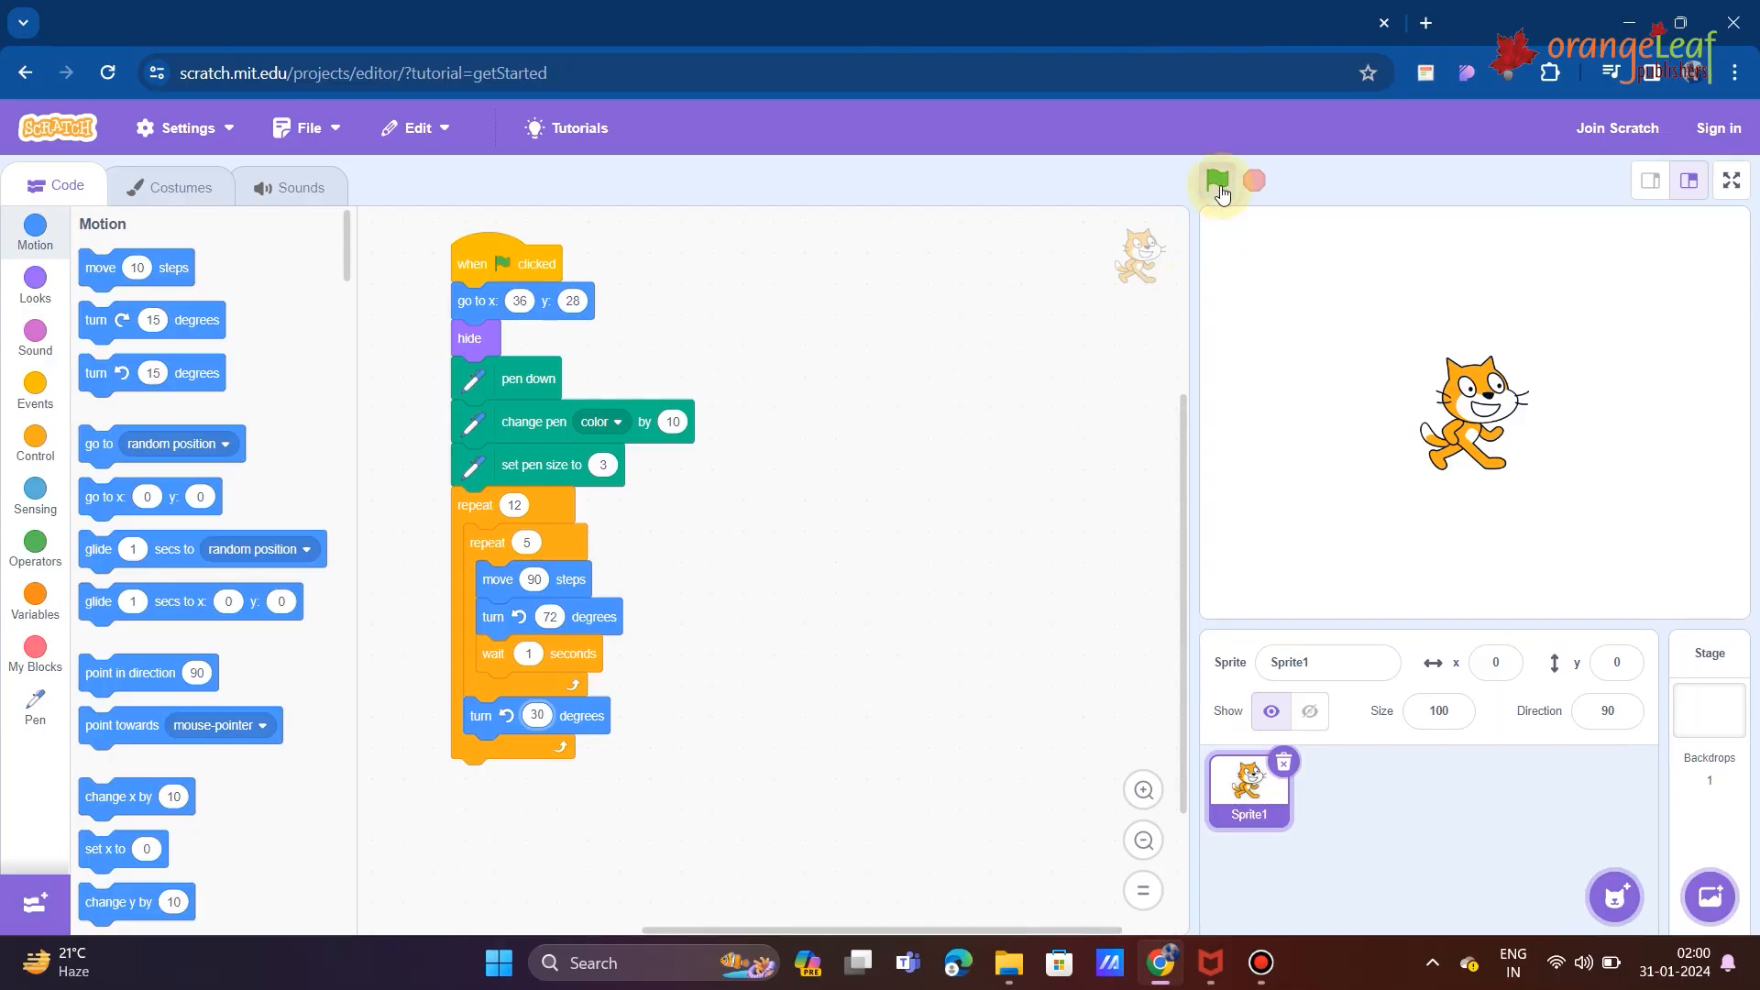
- Run the nested-repeat script so the cat draws a purple flower of rotated pentagons
{"action": "left_click", "coordinate": [1220, 181]}
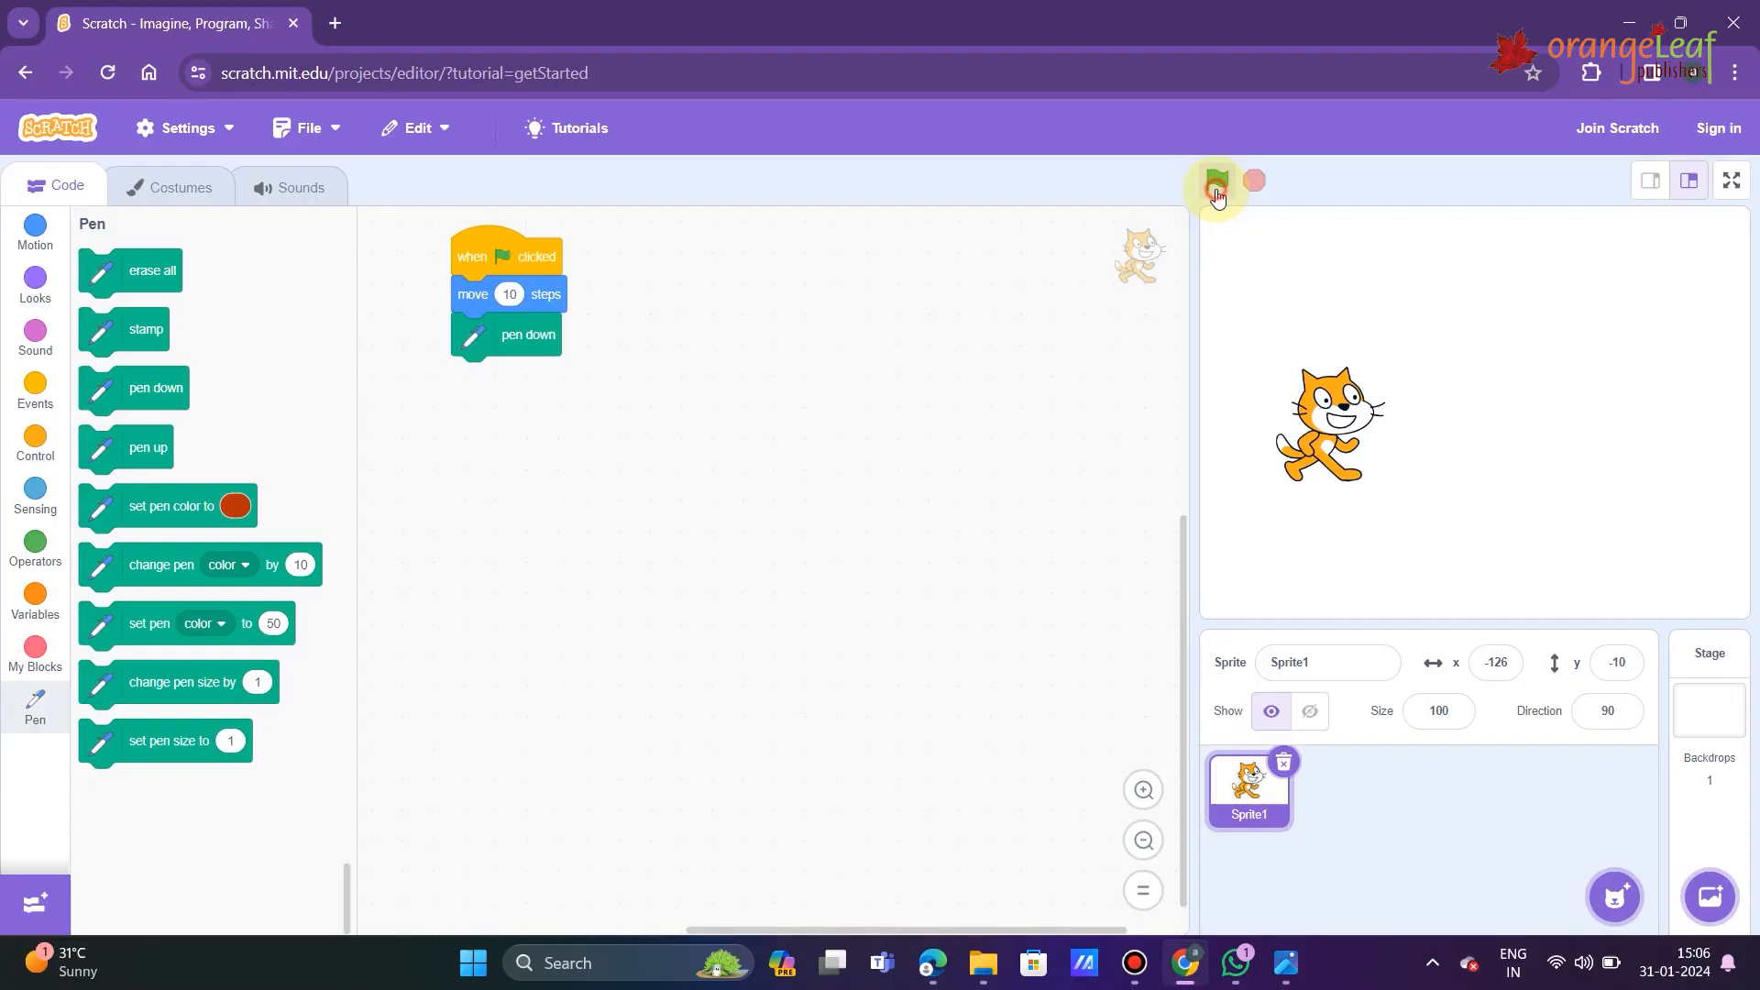
- Run the move-10-steps / pen-down script six times so the cat trails a straight line rightward
{"action": "left_click", "coordinate": [1218, 193]}
{"action": "left_click", "coordinate": [1216, 193]}
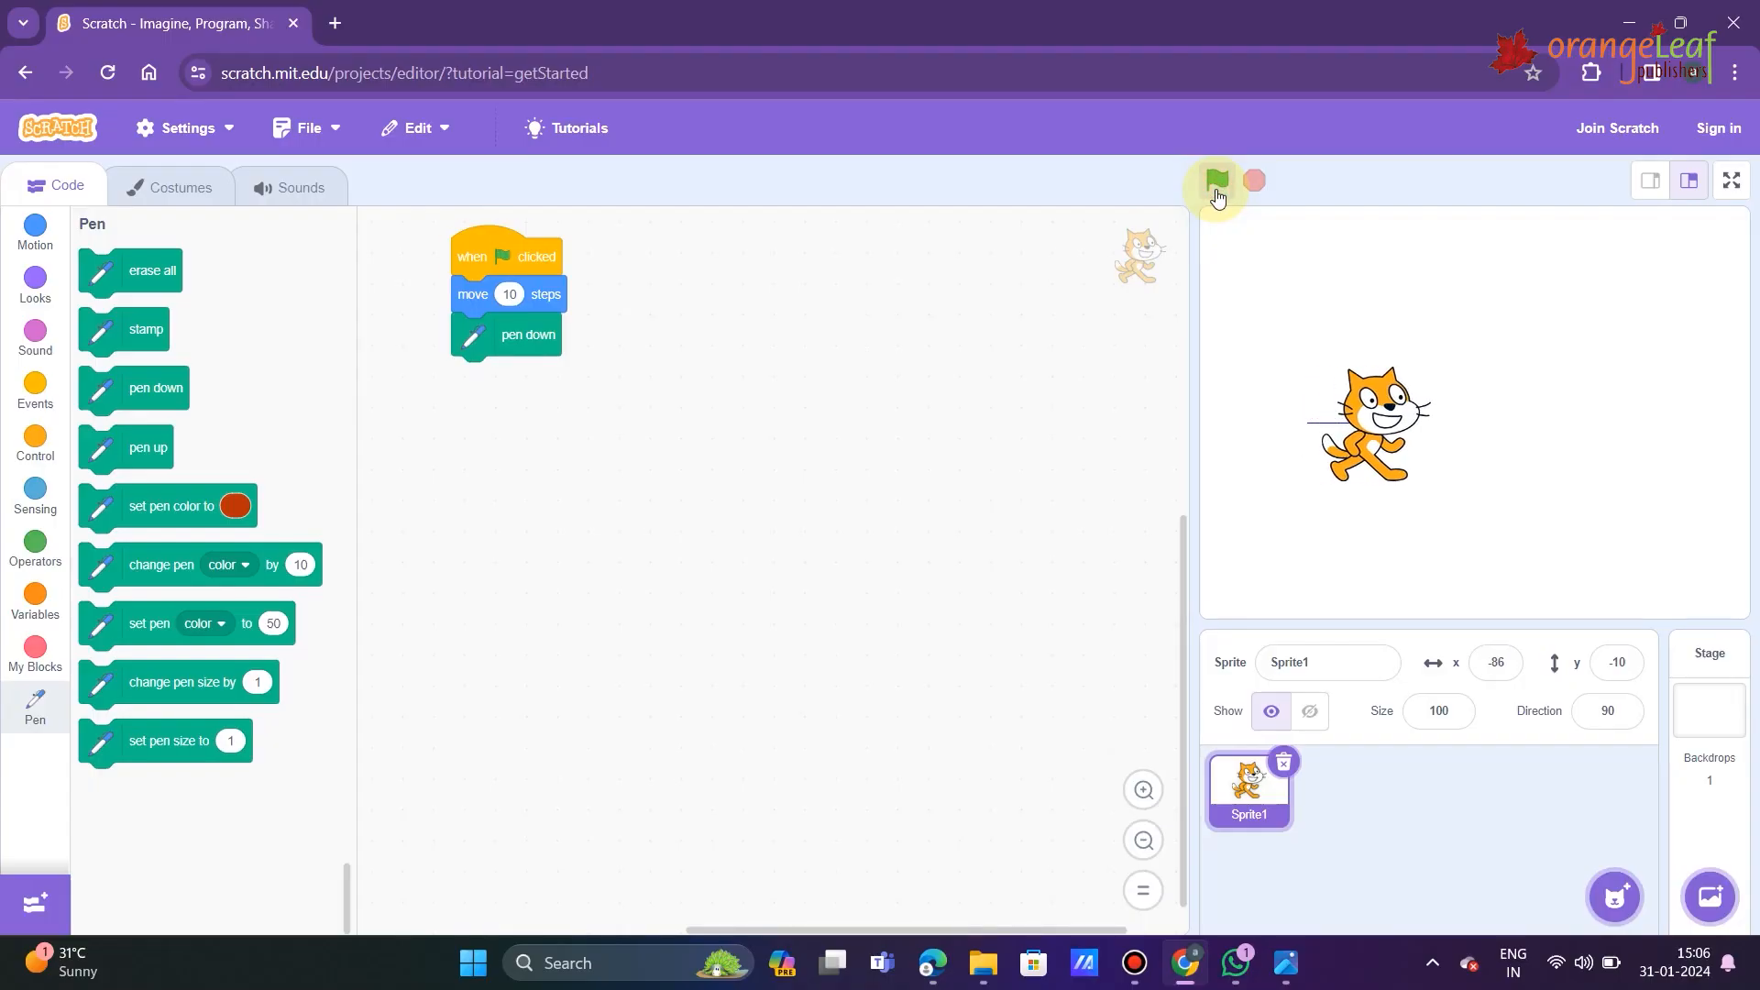
{"action": "left_click", "coordinate": [1217, 193]}
{"action": "left_click", "coordinate": [1217, 193]}
{"action": "left_click", "coordinate": [1217, 193]}
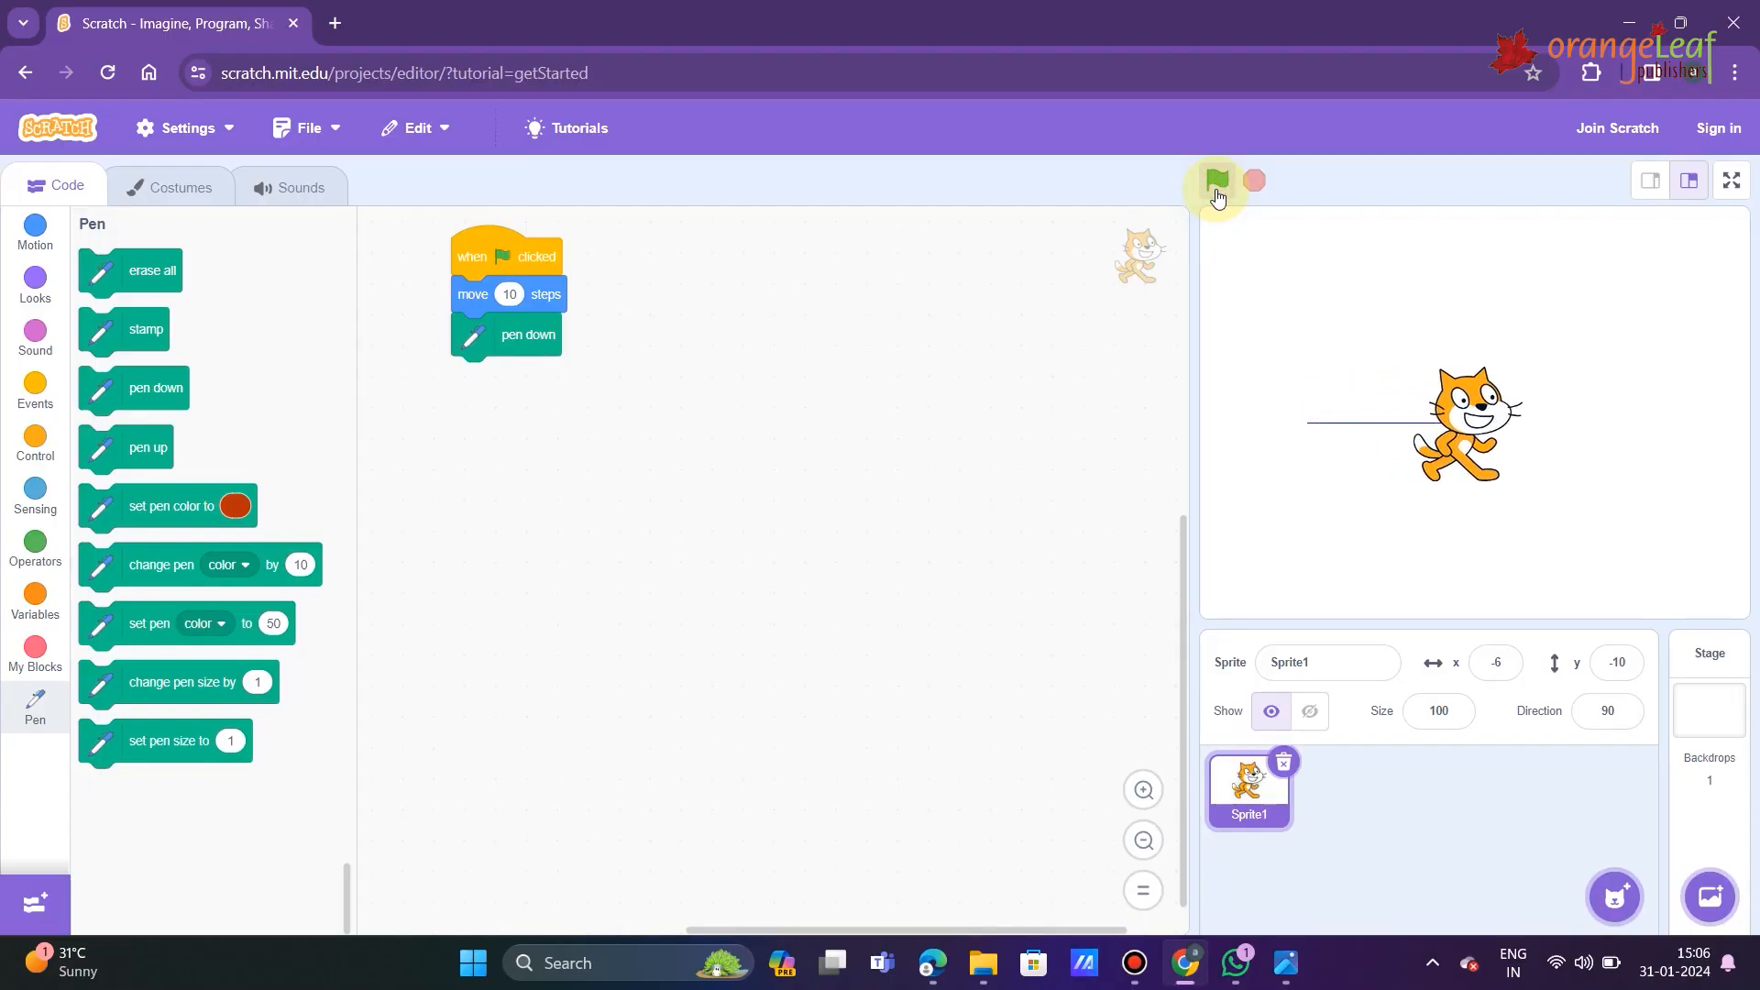
{"action": "left_click", "coordinate": [1218, 193]}
{"action": "left_click", "coordinate": [1218, 193]}
{"action": "left_click", "coordinate": [1217, 192]}
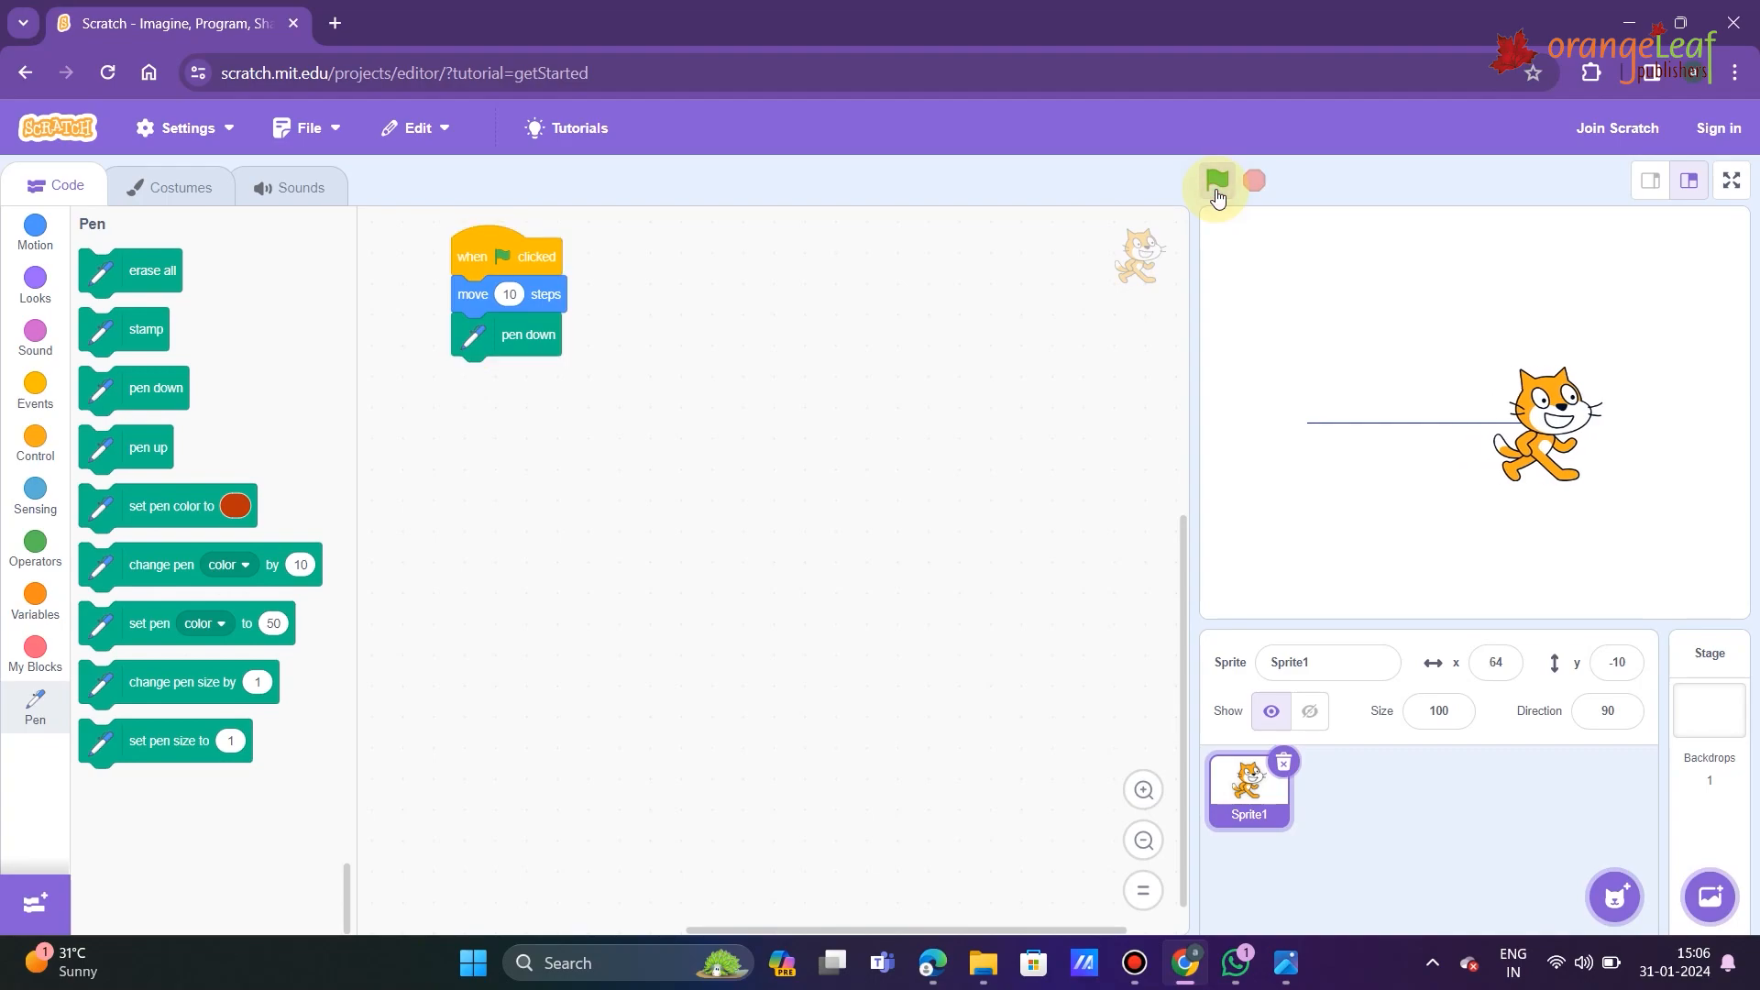